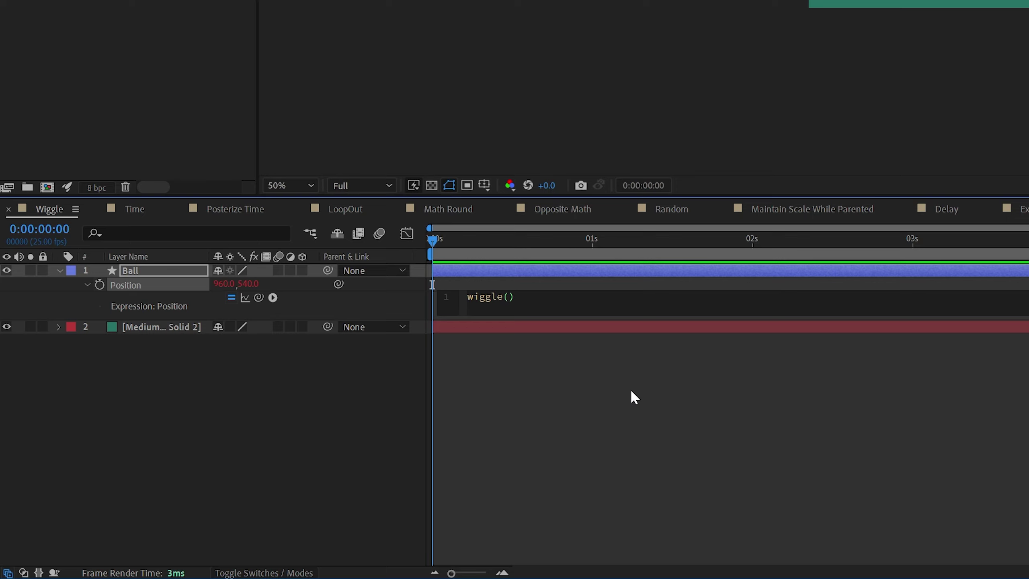
Complete the Ball's Position expression as wiggle(5,100) and preview the animation.
text(5,100)
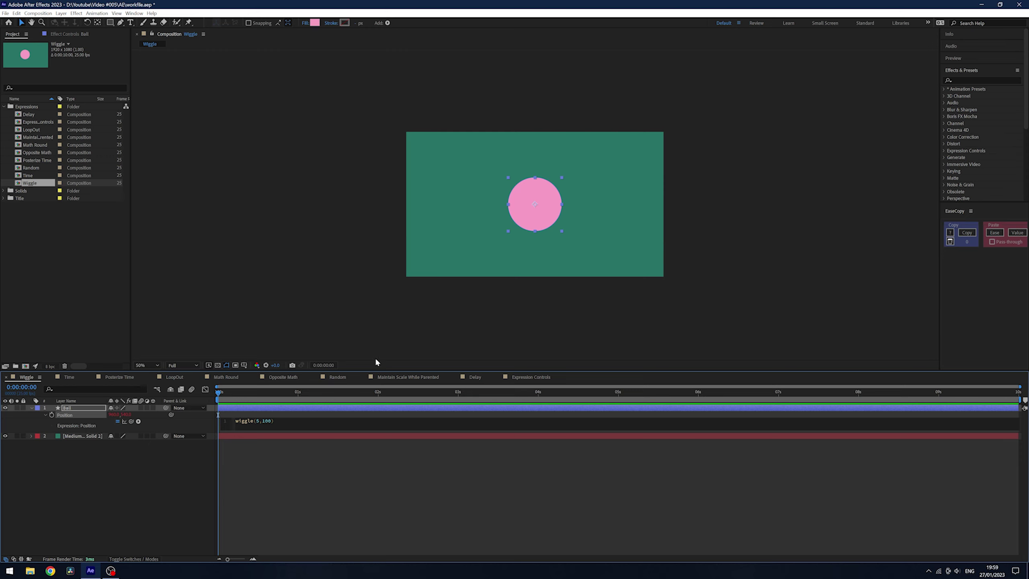
click(328, 476)
key(space)
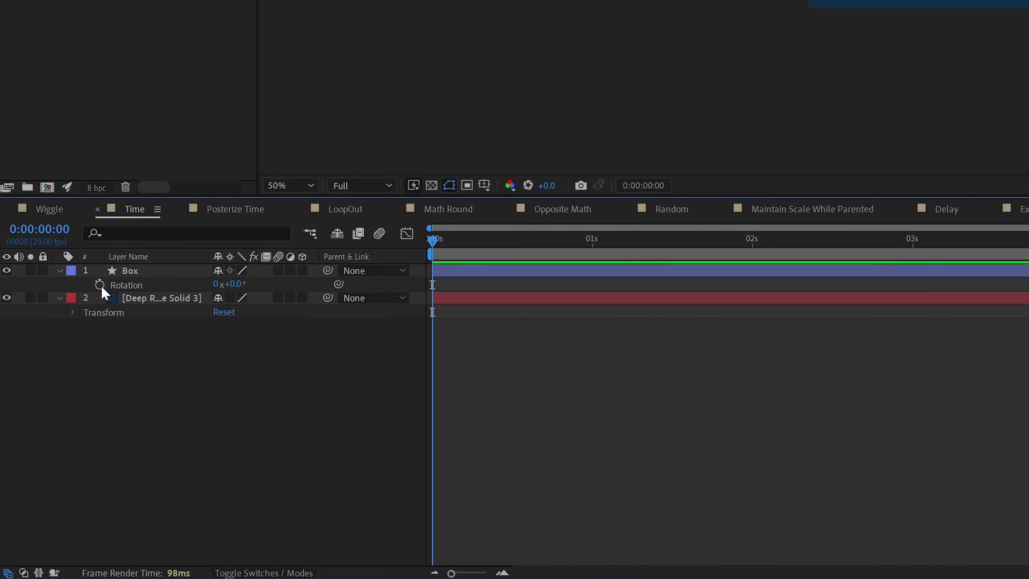
Add the expression time*36 to the Box layer's Rotation in the Time composition.
alt+click(51, 415)
text(time)
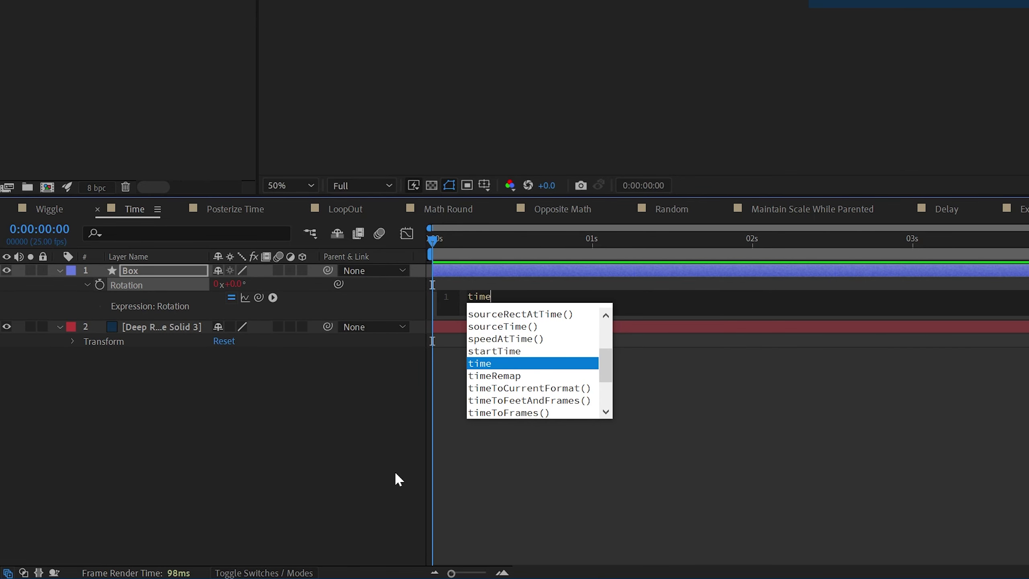
text(*36)
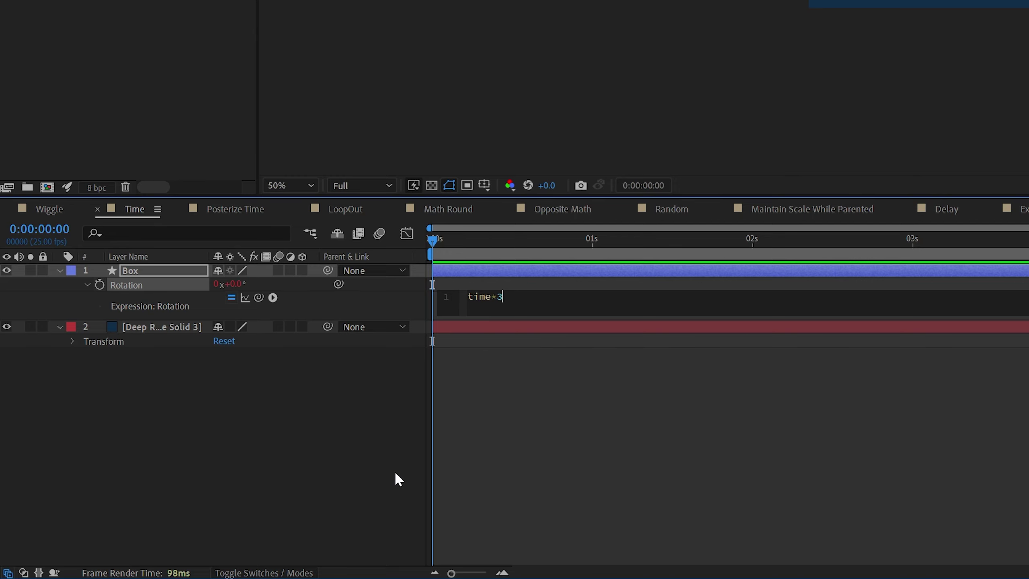
click(509, 460)
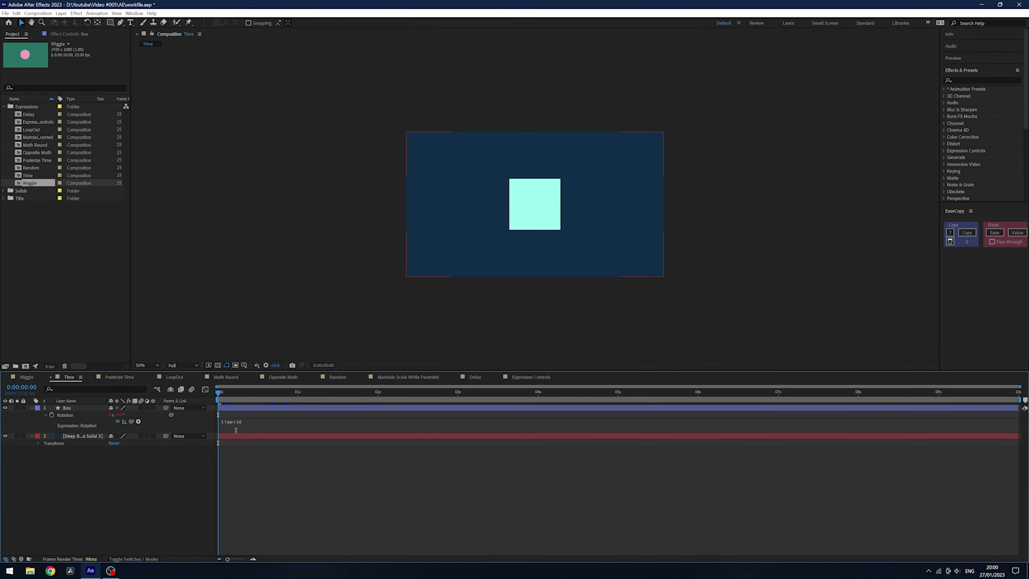
Check the Box's rotation at the one-second mark and play the animation from the start.
drag(219, 392, 299, 393)
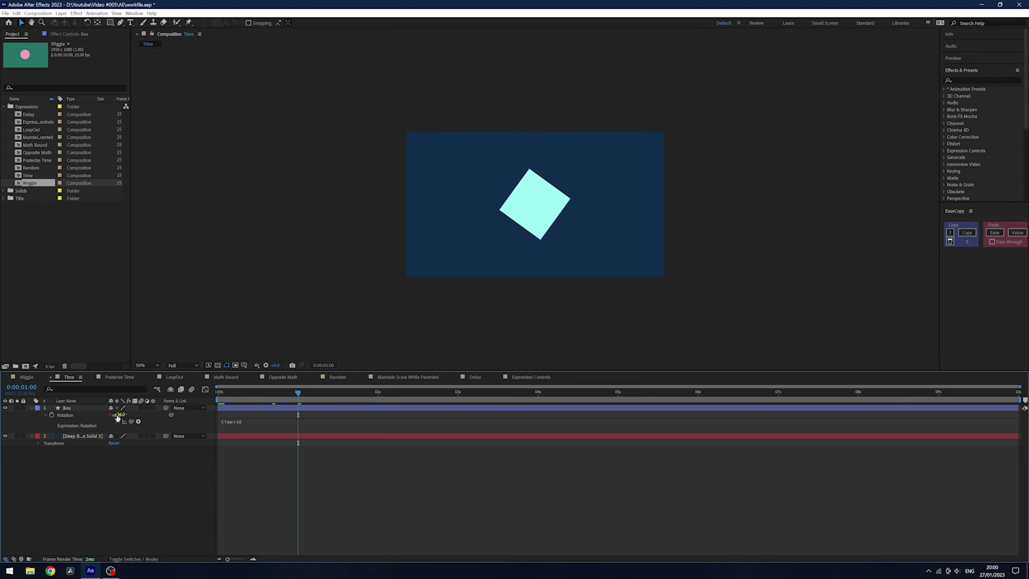
key(Home)
key(space)
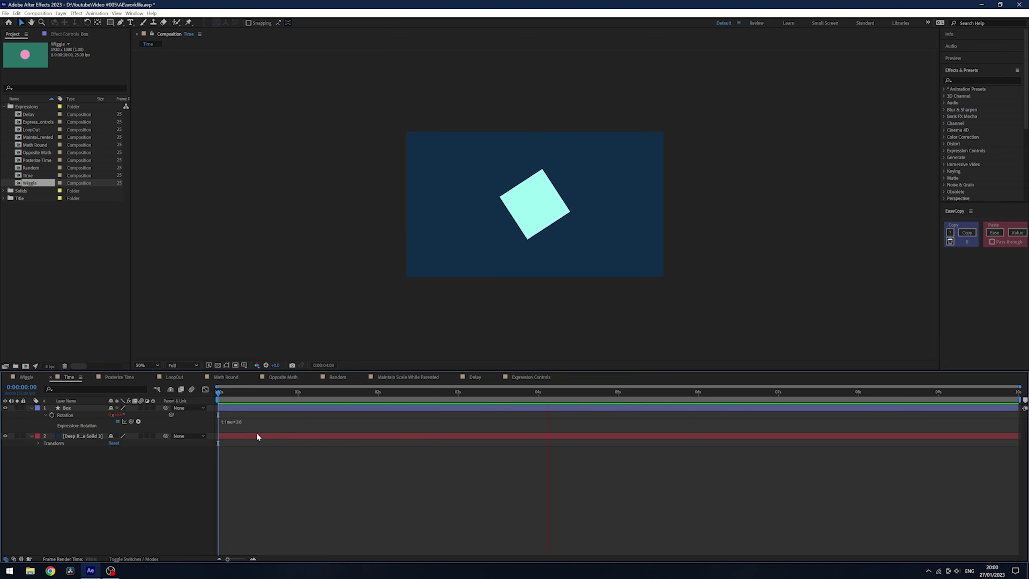
Change the Box's Rotation expression to time*360.
click(275, 426)
key(BackSpace)
key(BackSpace)
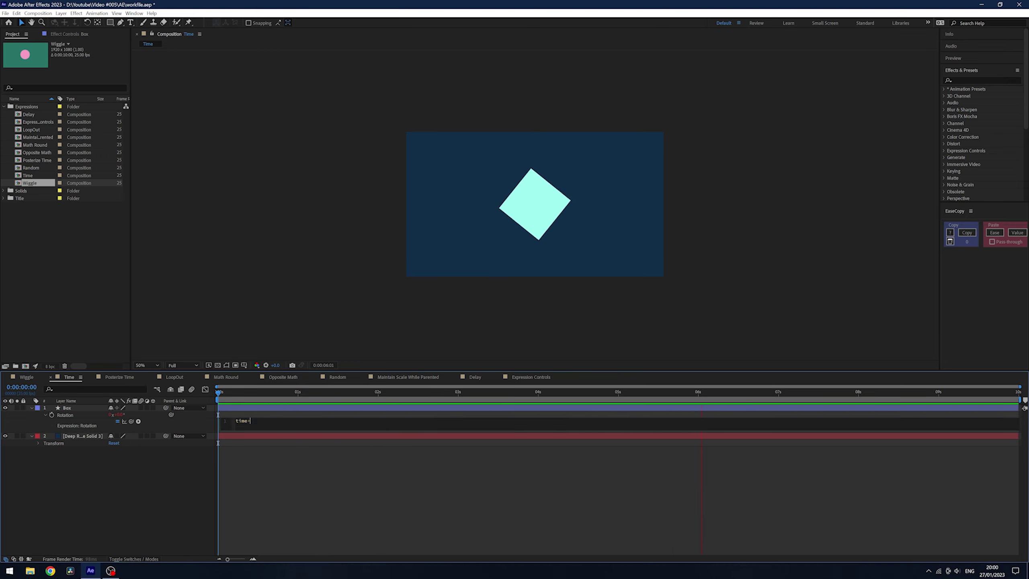
text(360)
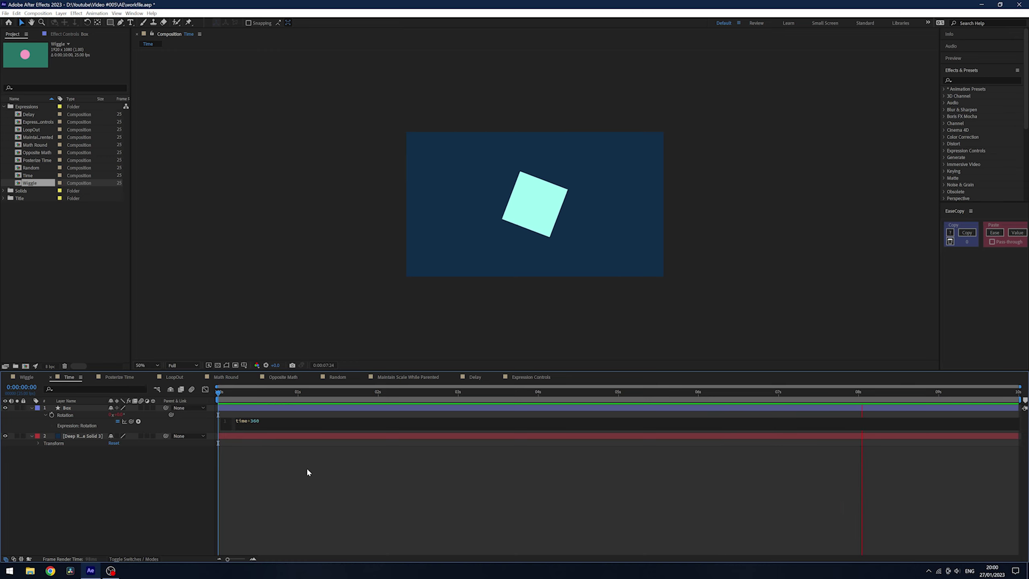
click(315, 491)
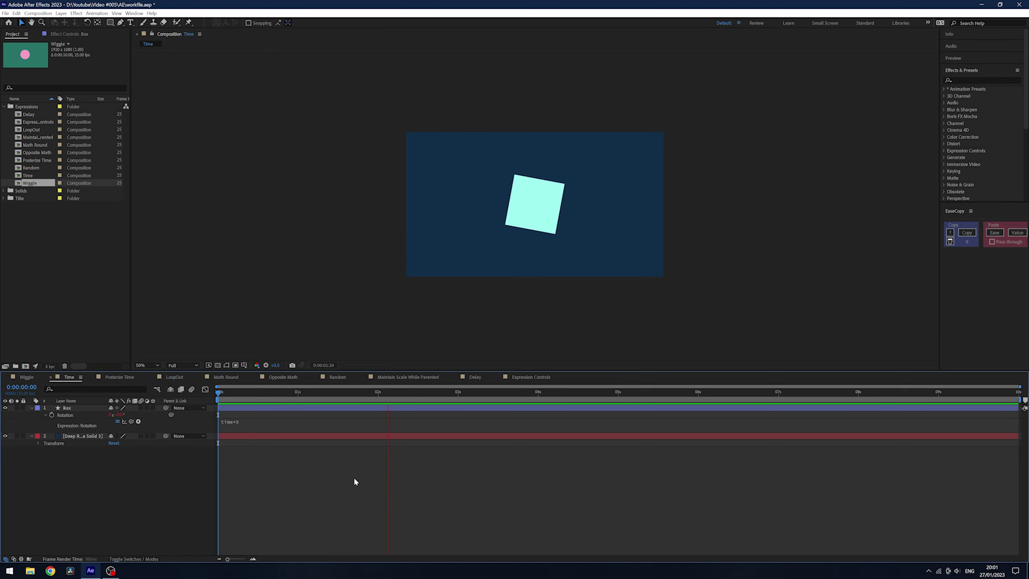
Keyframe the Box's Rotation at 1 second and set a second keyframe of 10° at 2 seconds.
click(297, 391)
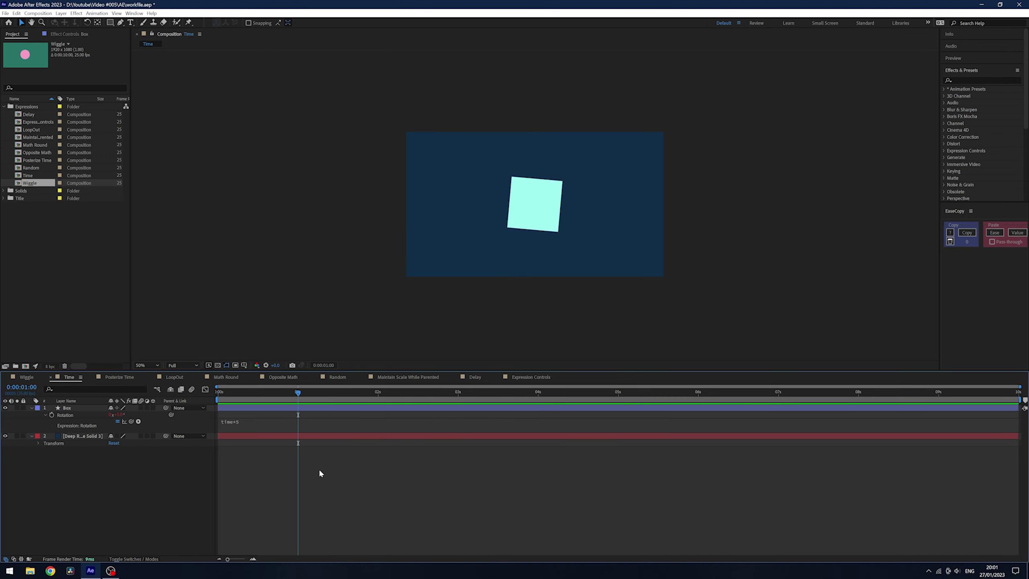
click(51, 415)
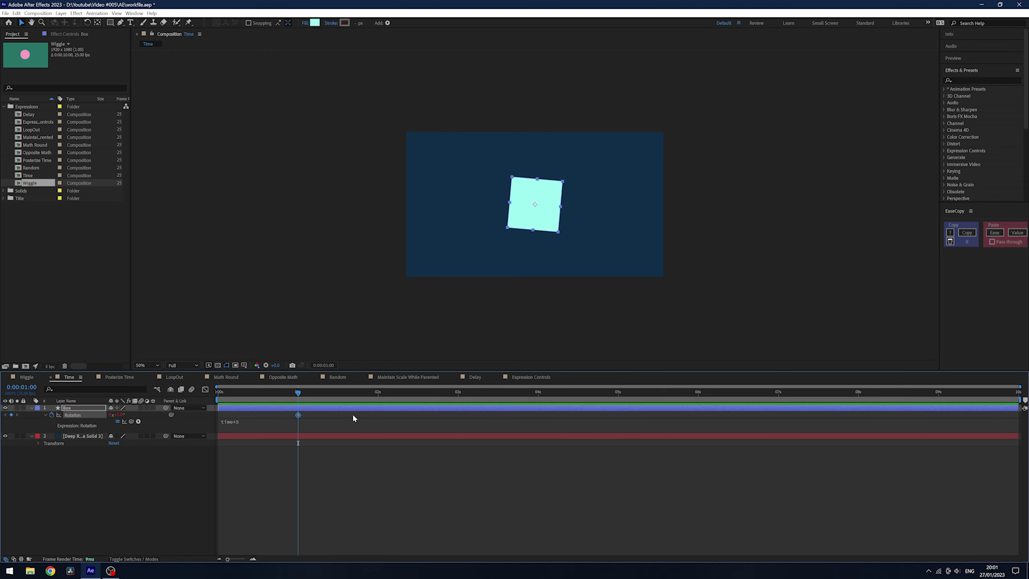
click(378, 392)
click(120, 415)
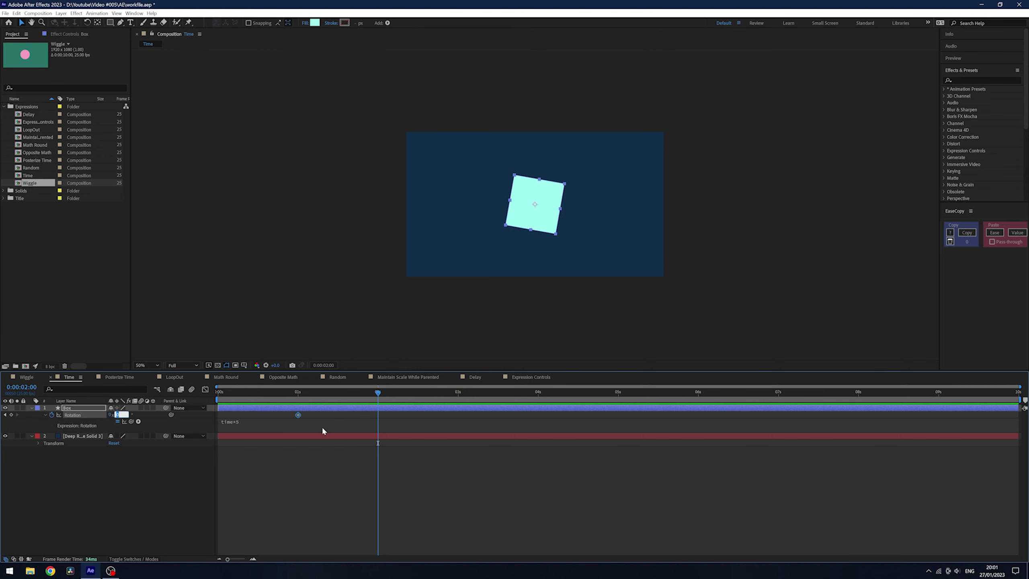
text(10)
key(Return)
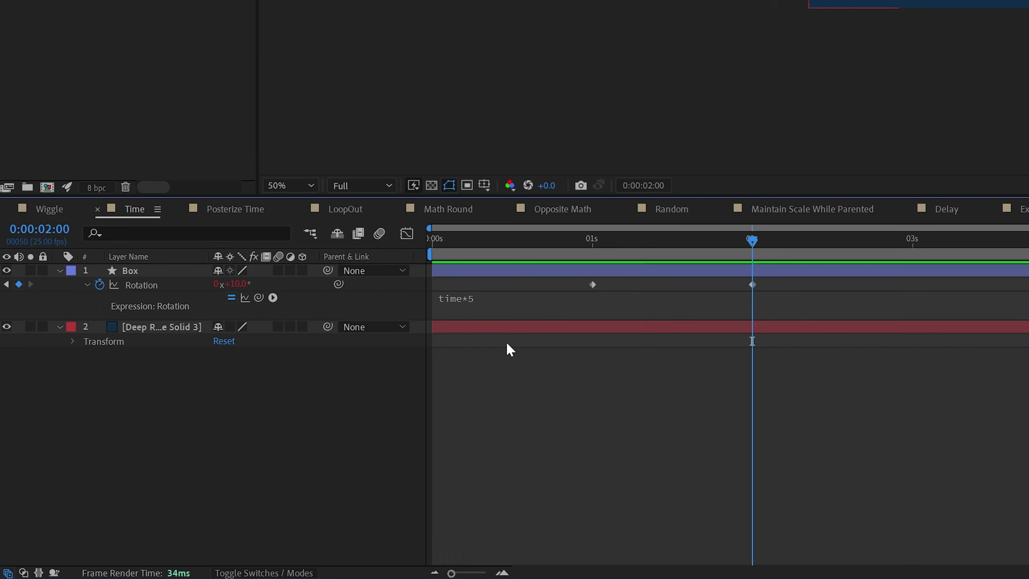
Append +value to the Box's time*5 Rotation expression and preview the combined motion.
click(534, 298)
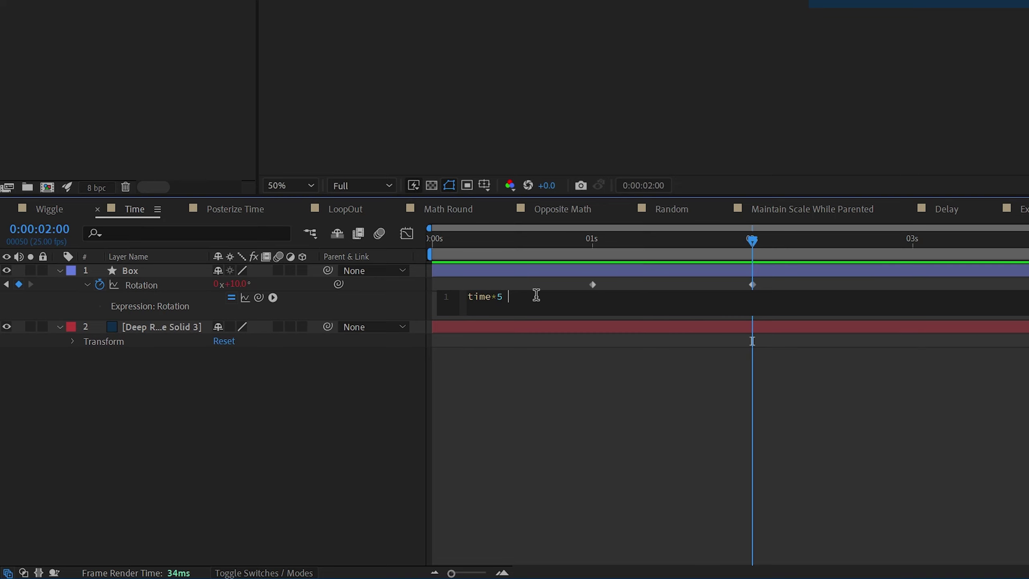
text(+value)
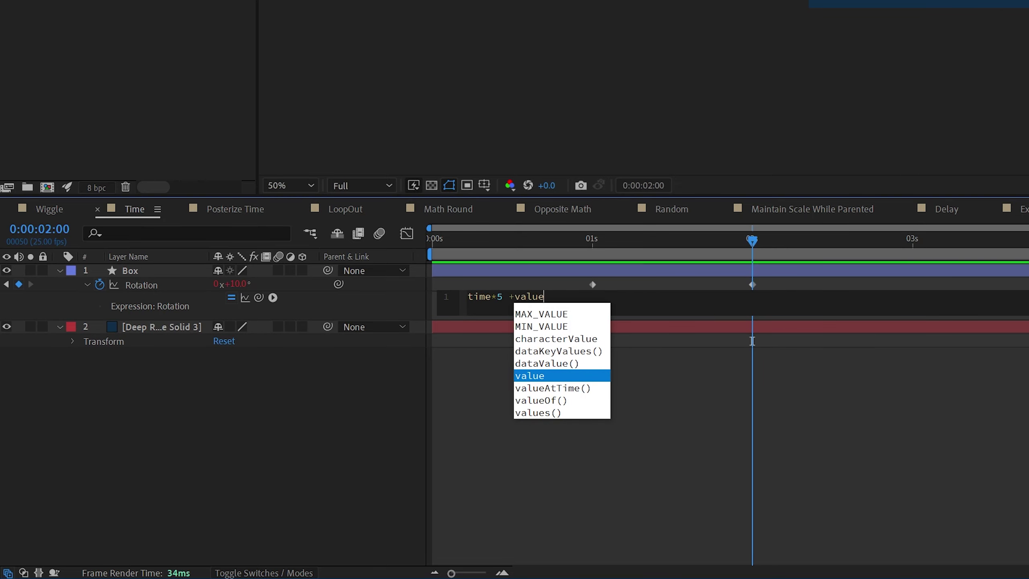
click(475, 317)
key(space)
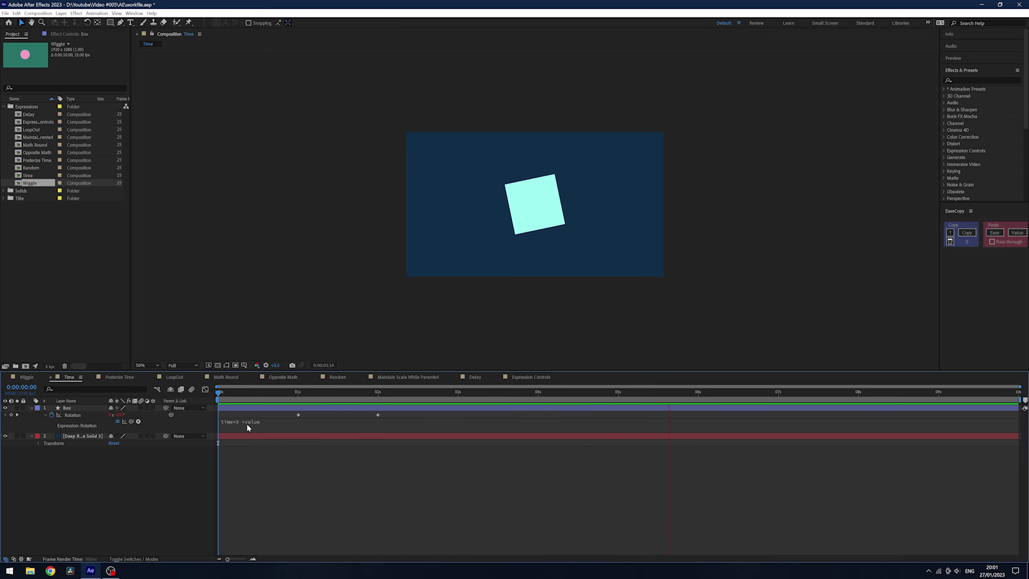
key(space)
Apply Easy Ease to both Rotation keyframes of the Box and adjust their curve in the Graph Editor.
click(376, 409)
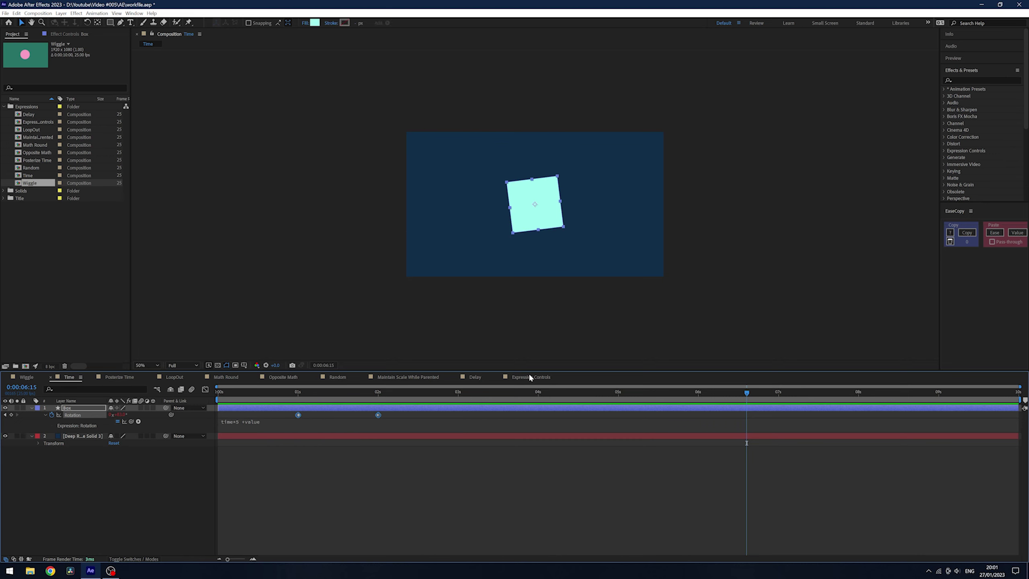
key(F9)
click(206, 389)
drag(394, 494, 324, 534)
click(205, 390)
Play the Box's eased rotation from the start of the composition.
key(Home)
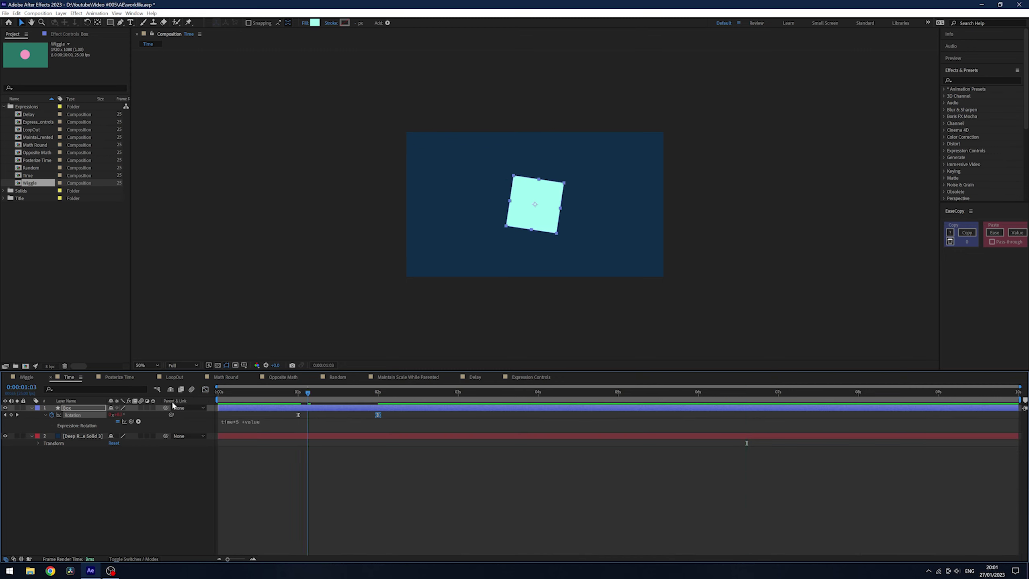
click(239, 421)
click(313, 467)
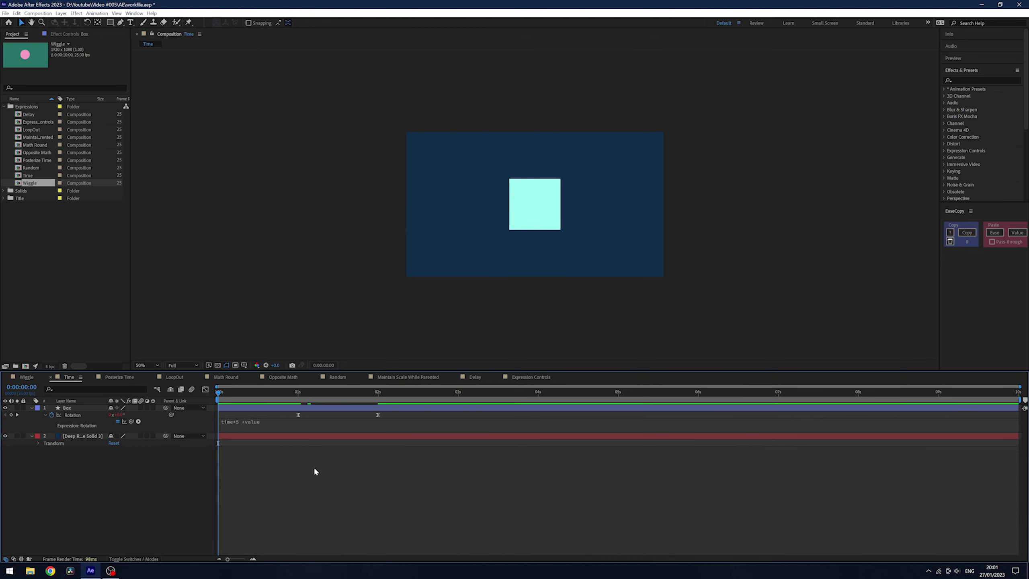
key(space)
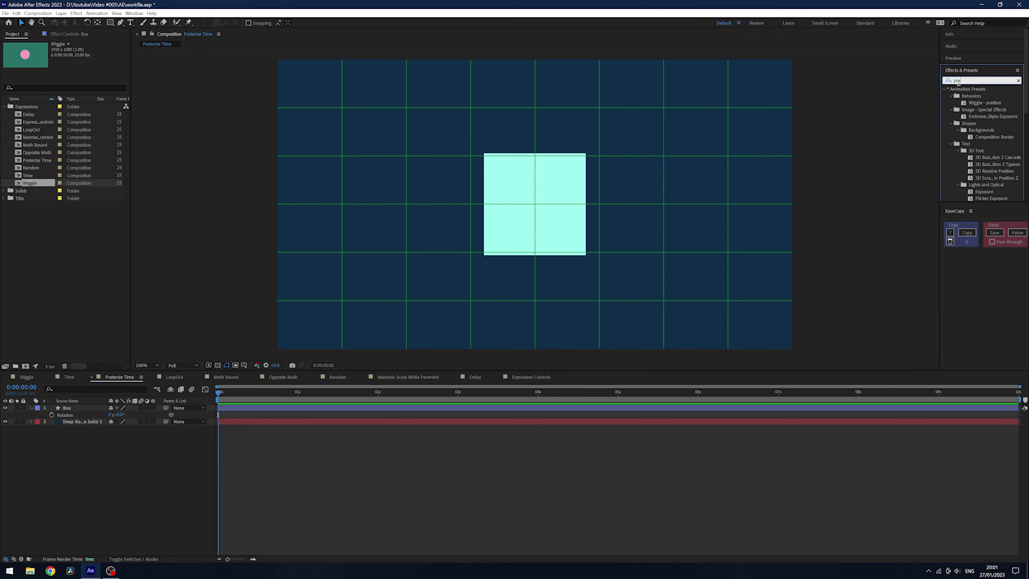
Apply the Posterize Time effect to the Box layer in the Posterize Time composition, and delete the effect again.
text(post)
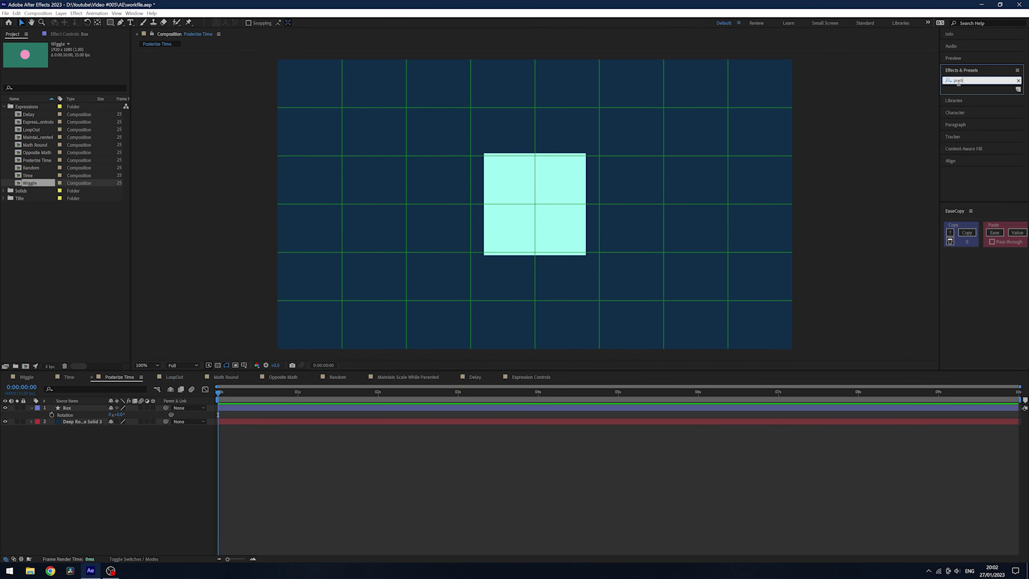
drag(976, 109, 81, 407)
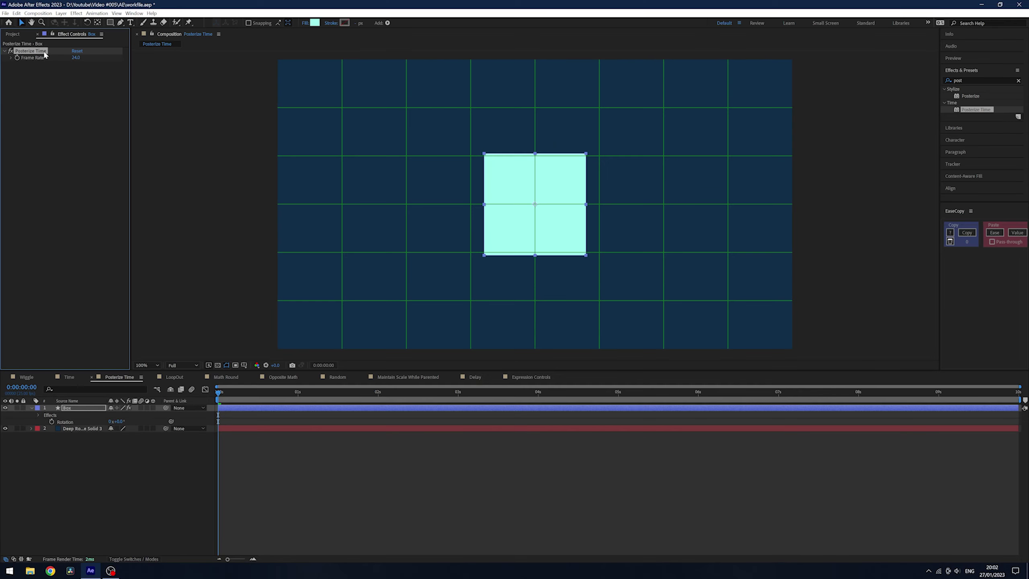
key(Delete)
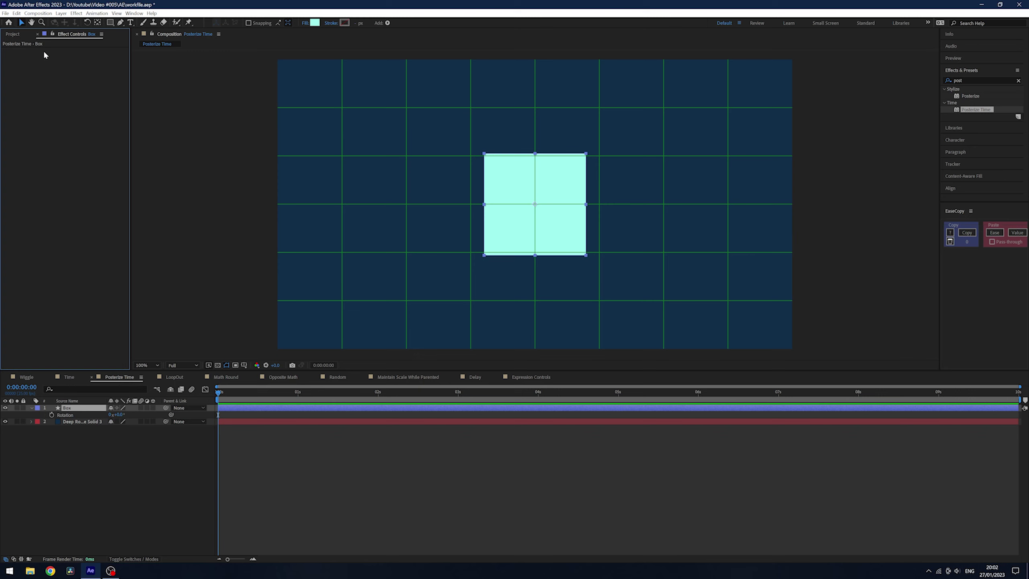
click(109, 508)
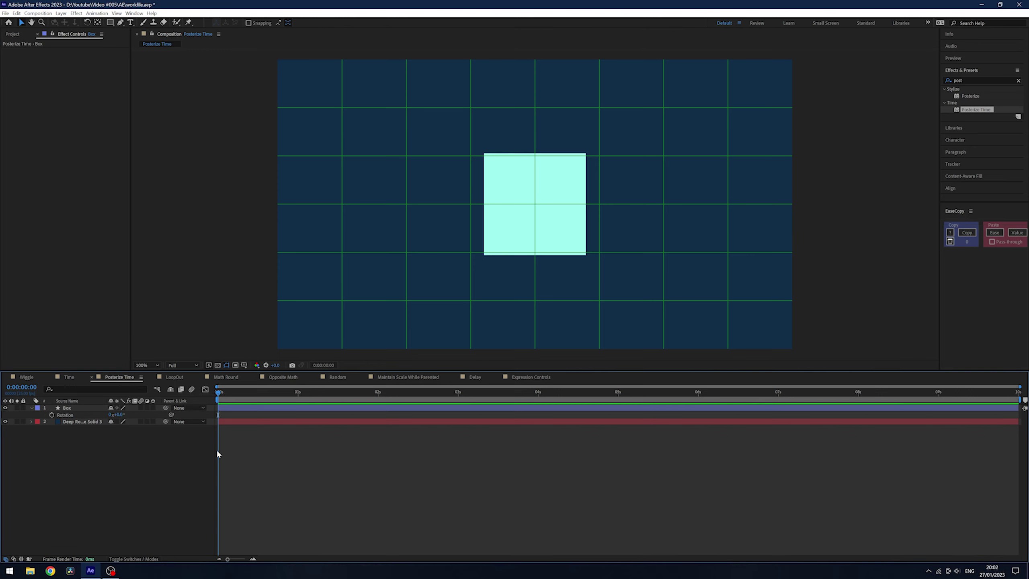
Add the expression time*36 to the Box's Rotation in the Posterize Time composition and preview it.
alt+click(52, 415)
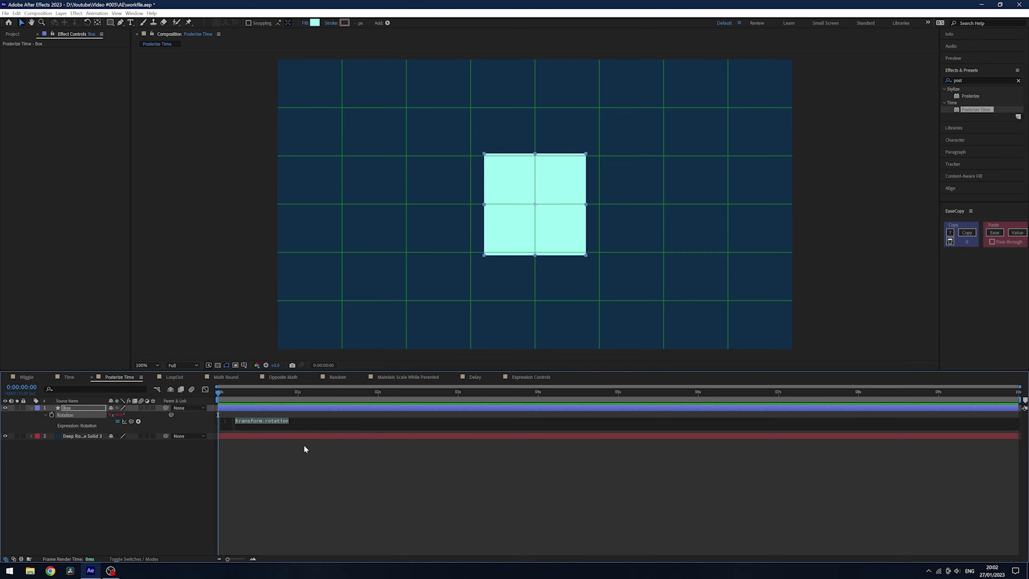
text(time)
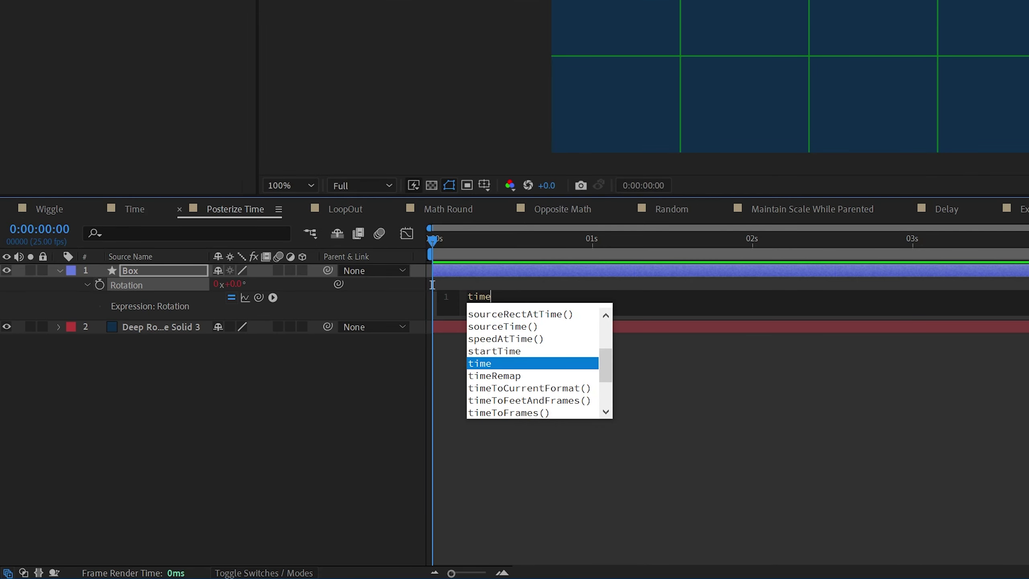
text(*36)
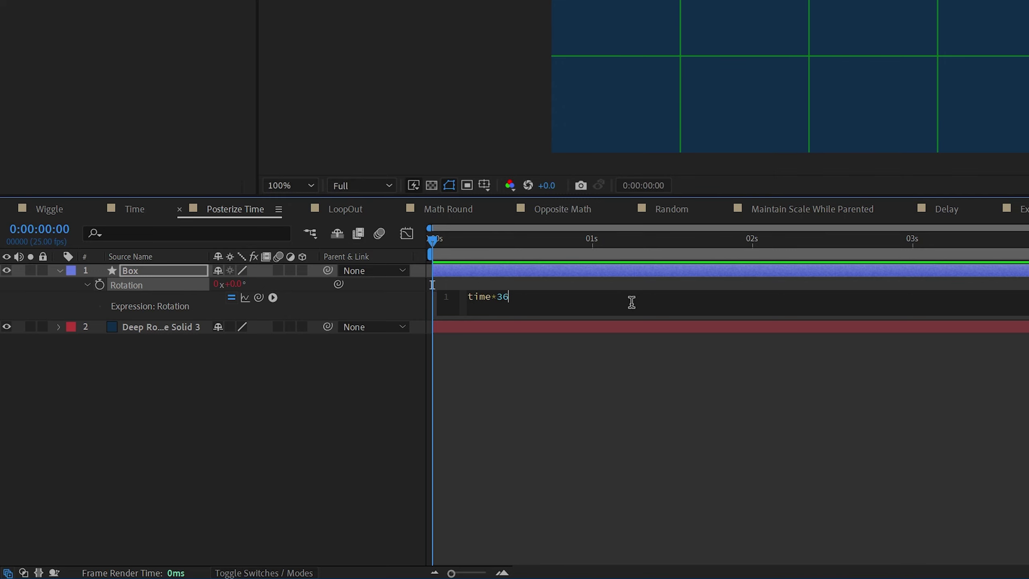
click(655, 470)
key(space)
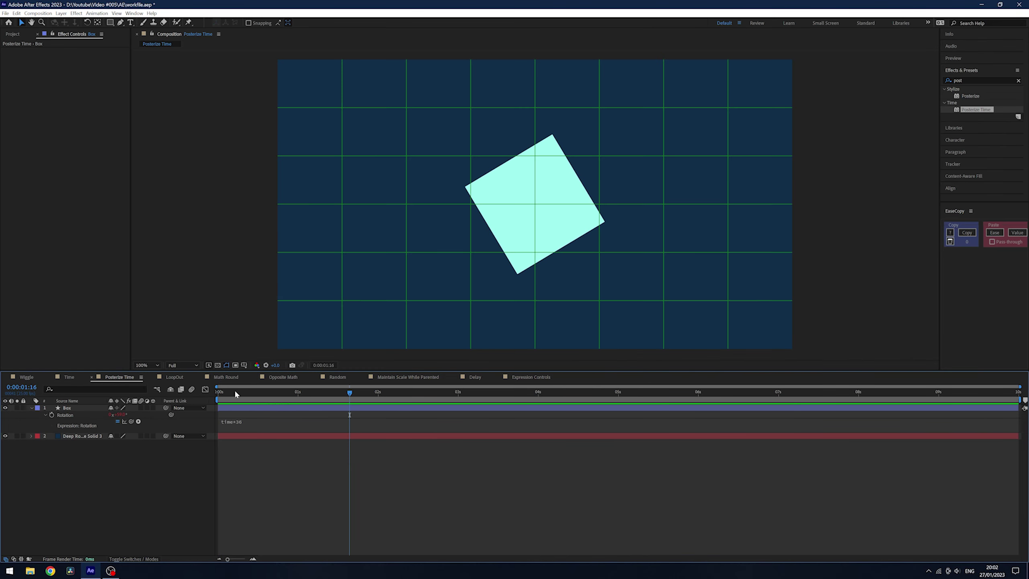
key(space)
Insert posterizeTime(12); as a new line above time*36 in the Box's Rotation expression and preview the stepped motion.
click(246, 421)
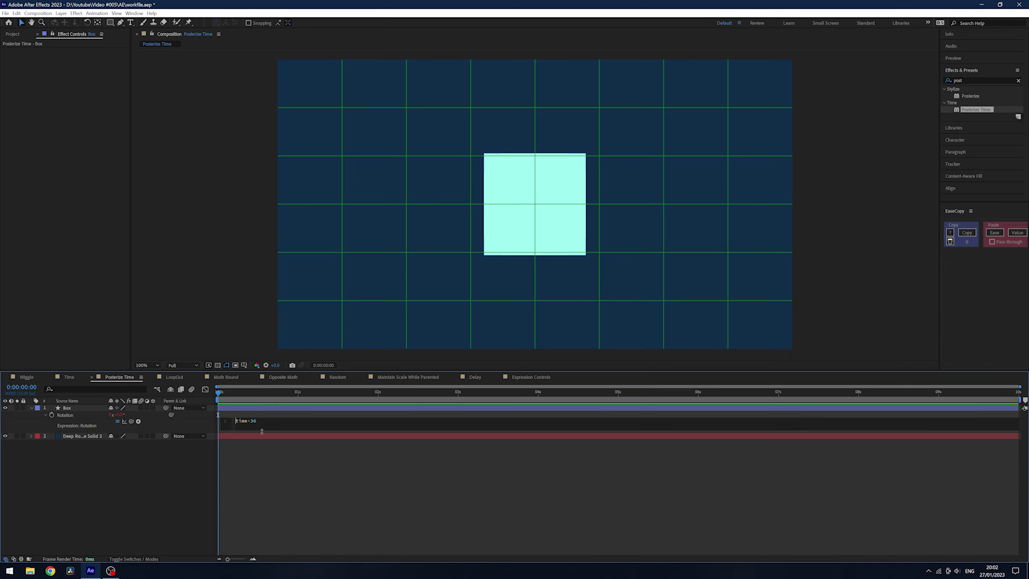
key(Return)
text(po)
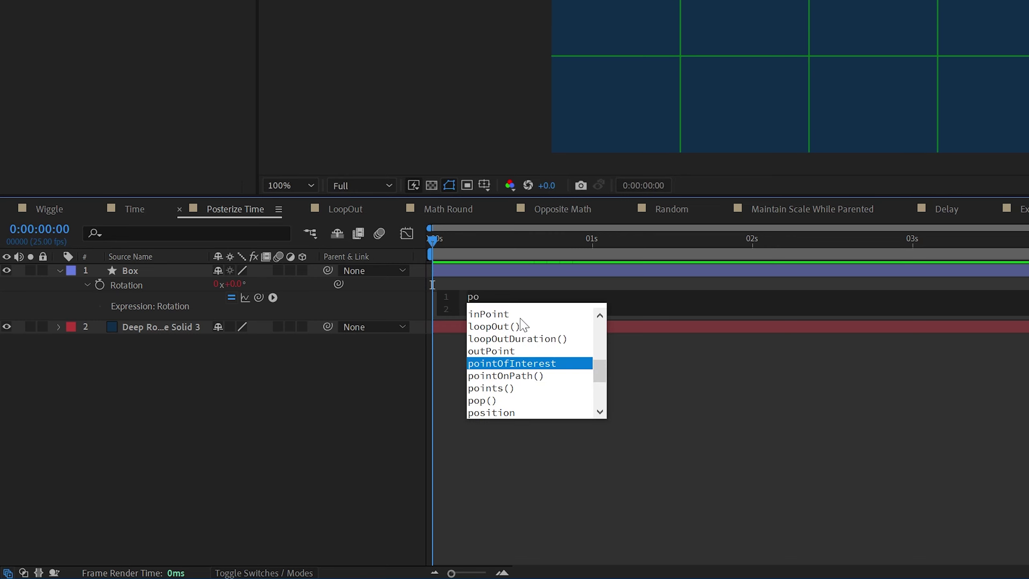
text(s)
key(Down)
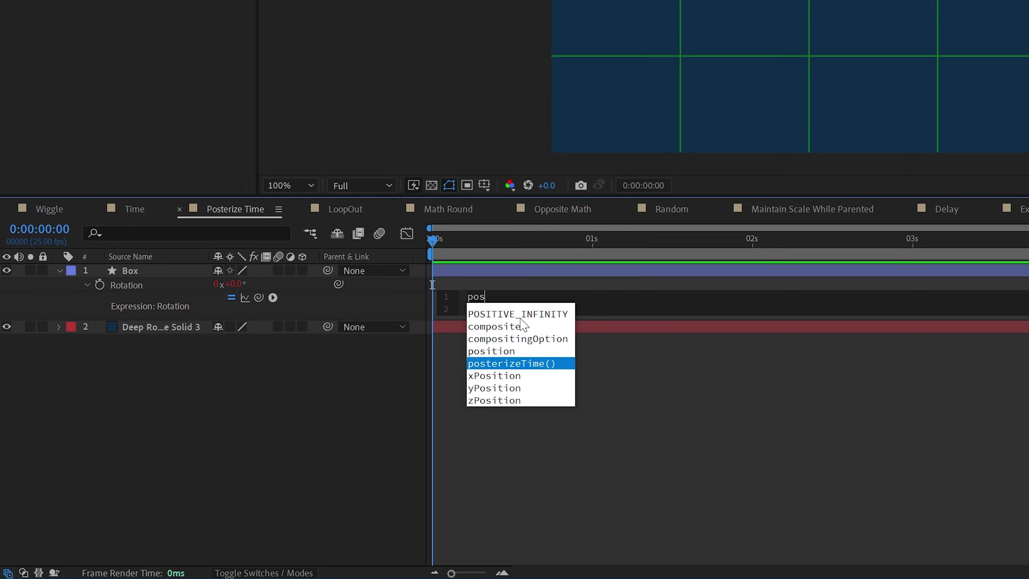
key(Return)
text(12)
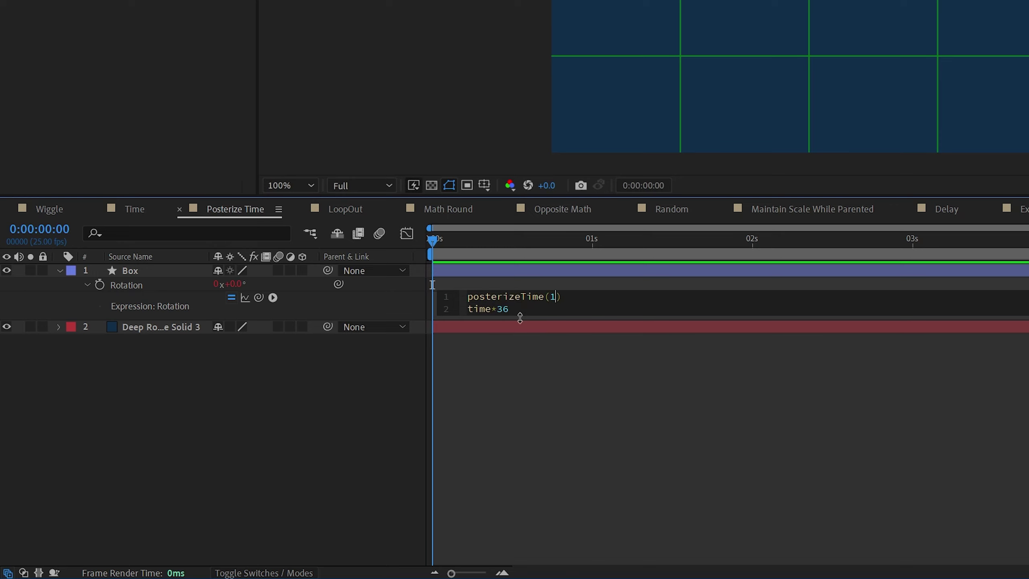
key(Right)
text(;)
click(726, 511)
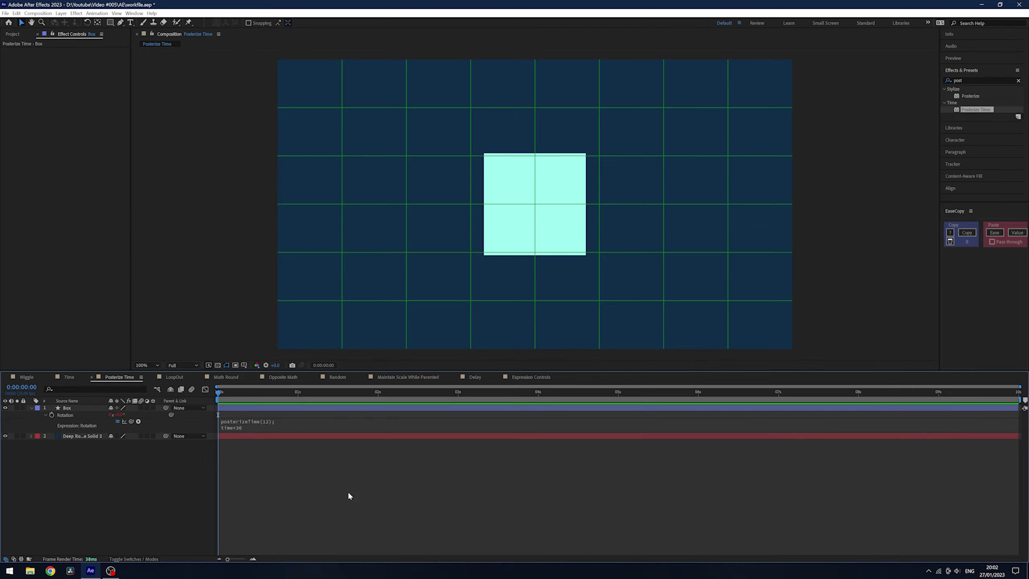
key(space)
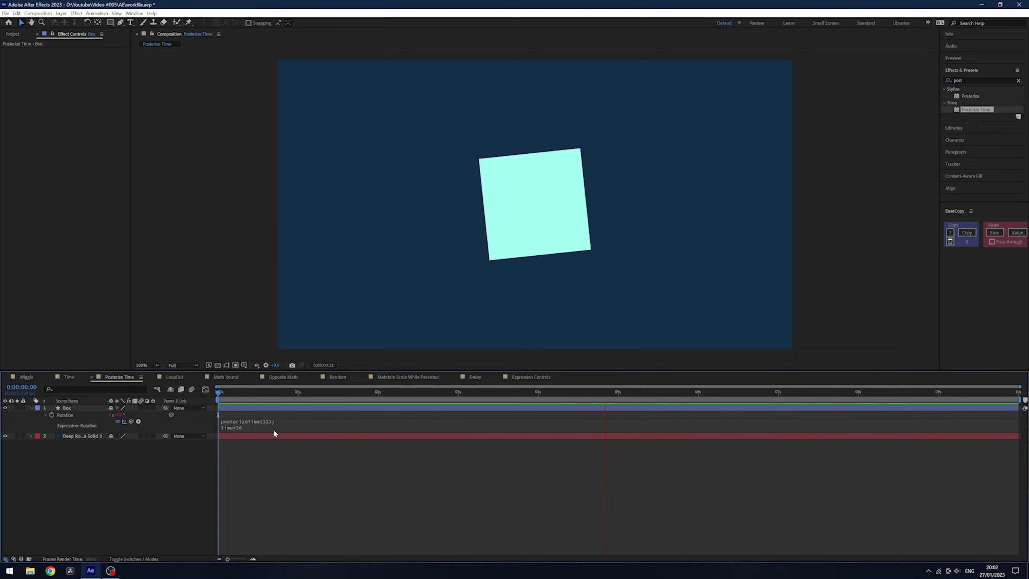
Animate the Box's Position horizontally with a start keyframe at X about 390 and an end keyframe at X about 1566.
key(space)
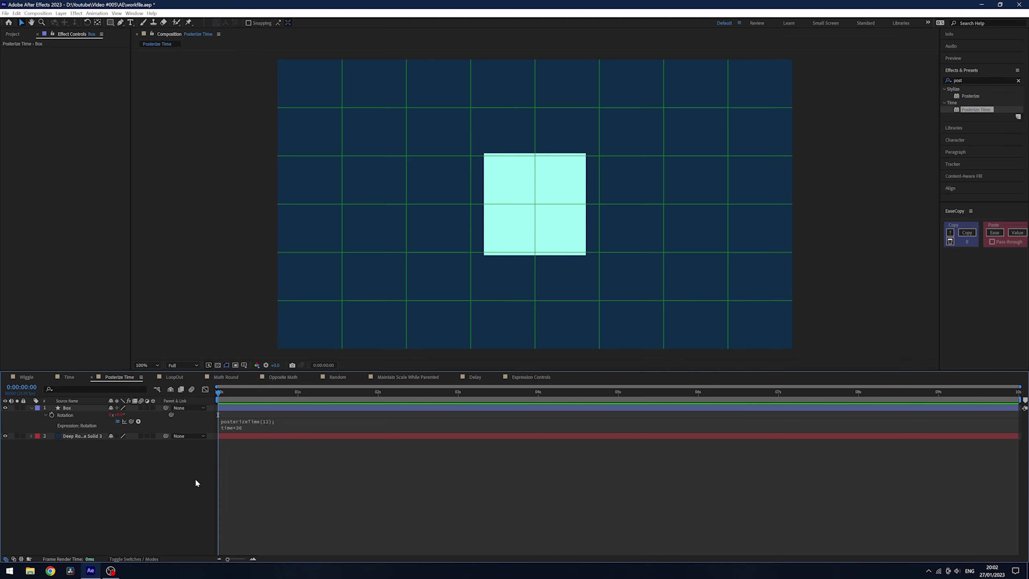
click(249, 409)
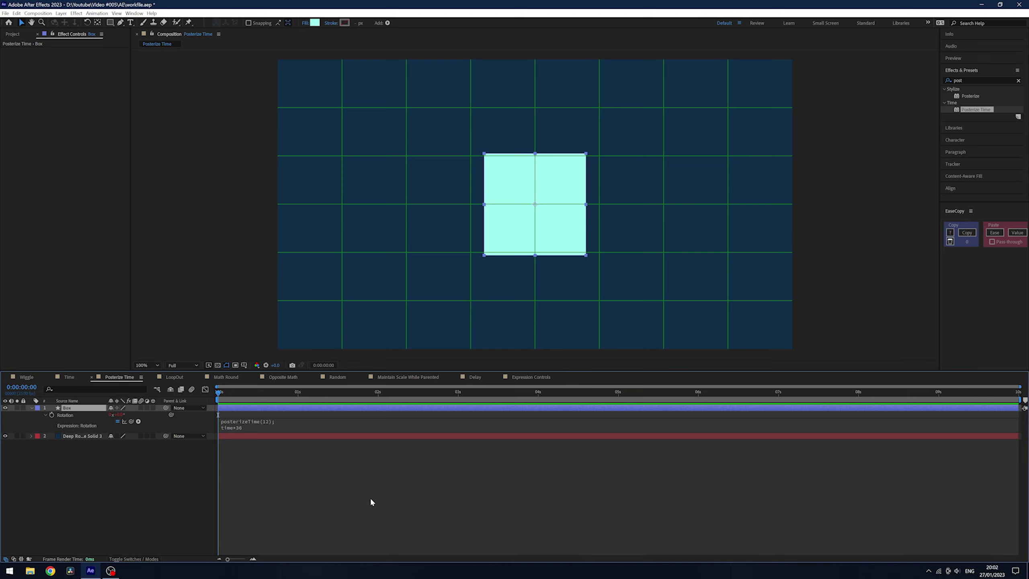
key(p)
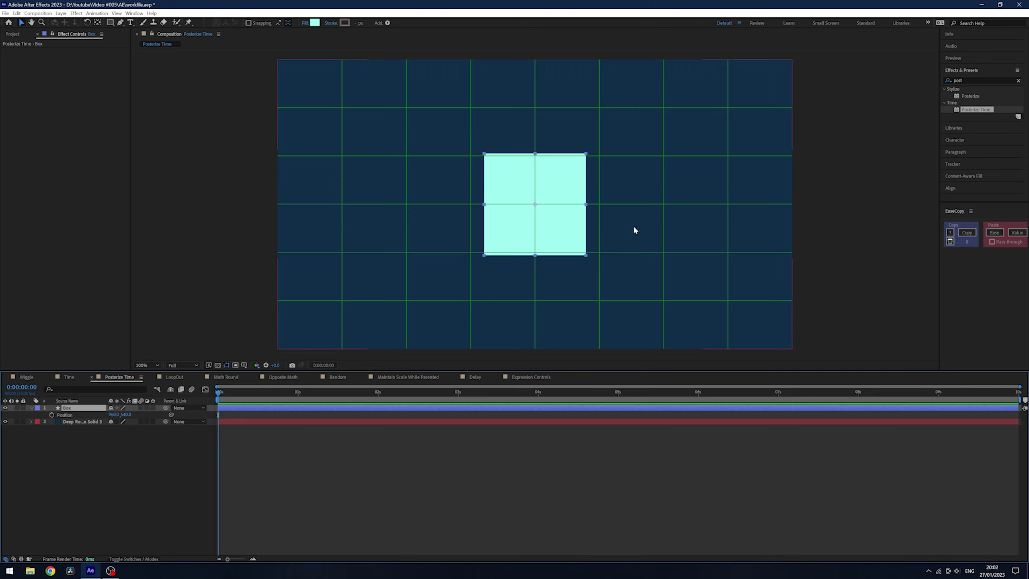
drag(534, 227, 519, 229)
mouse_move(413, 243)
mouse_down()
mouse_move(367, 248)
mouse_move(413, 246)
mouse_up()
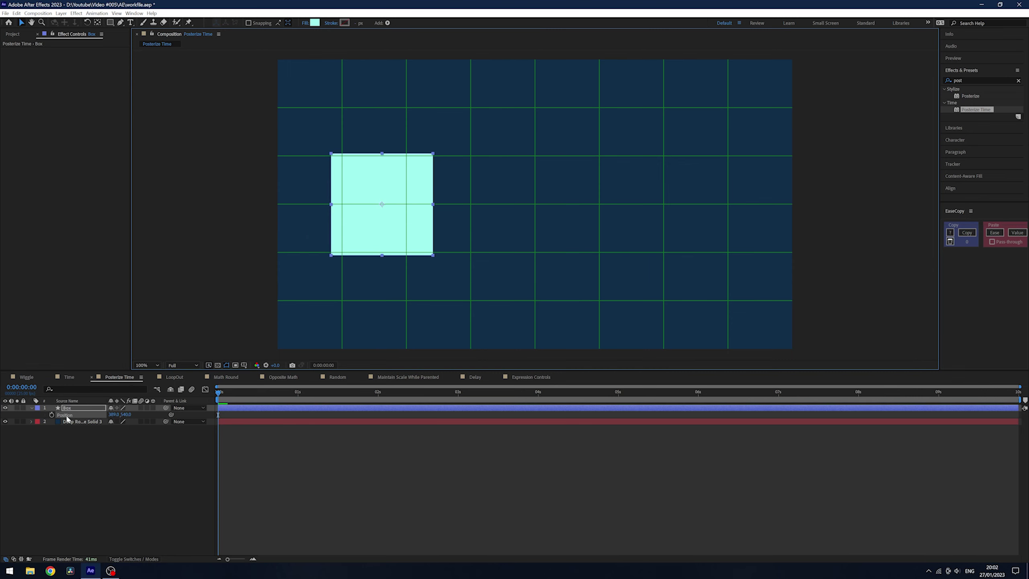
click(51, 415)
click(298, 391)
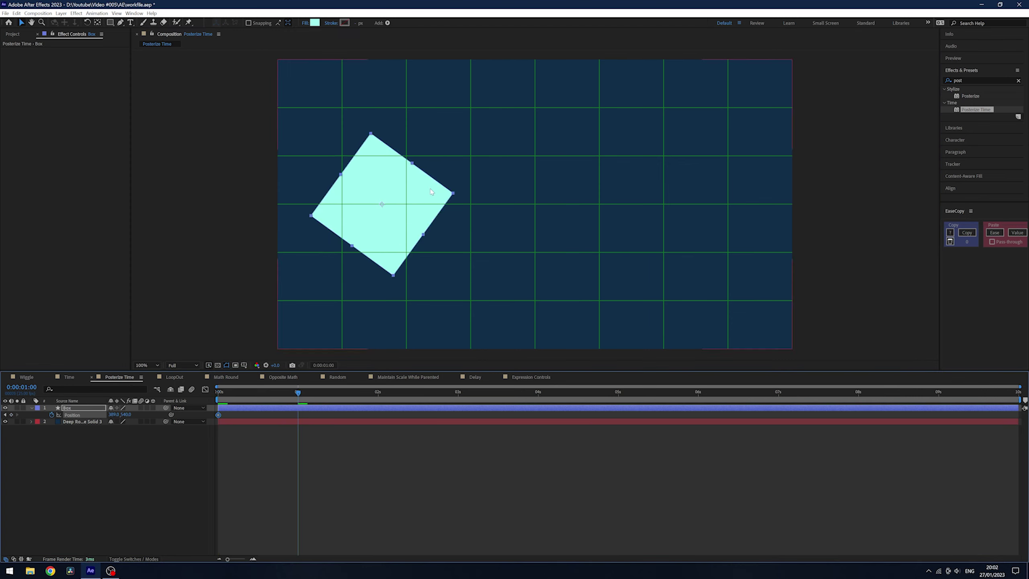
drag(429, 211, 689, 229)
drag(331, 410, 191, 436)
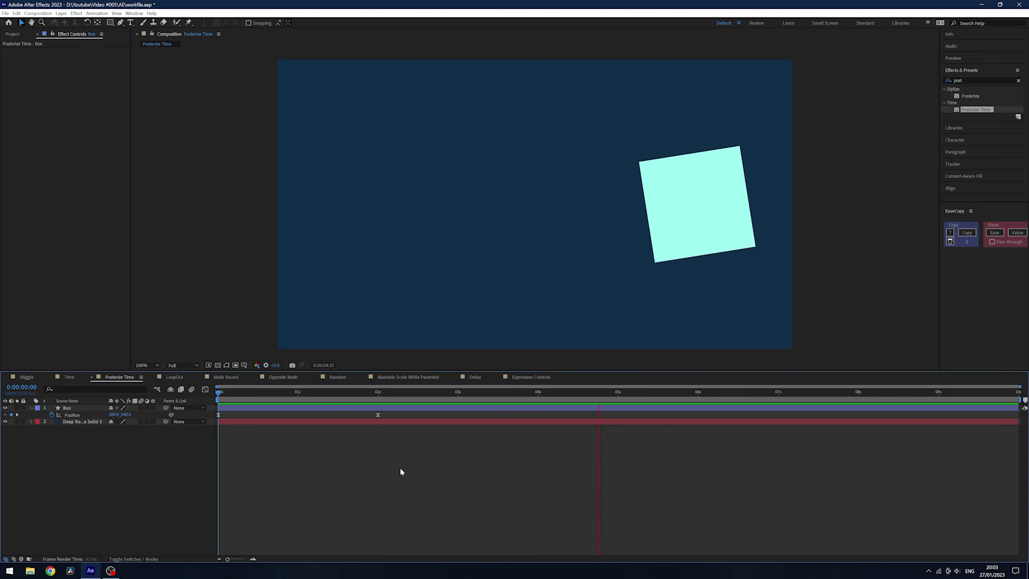
Move the Box's end Position keyframe to 6 seconds and play and scrub the slower movement.
key(space)
drag(377, 415, 702, 415)
key(space)
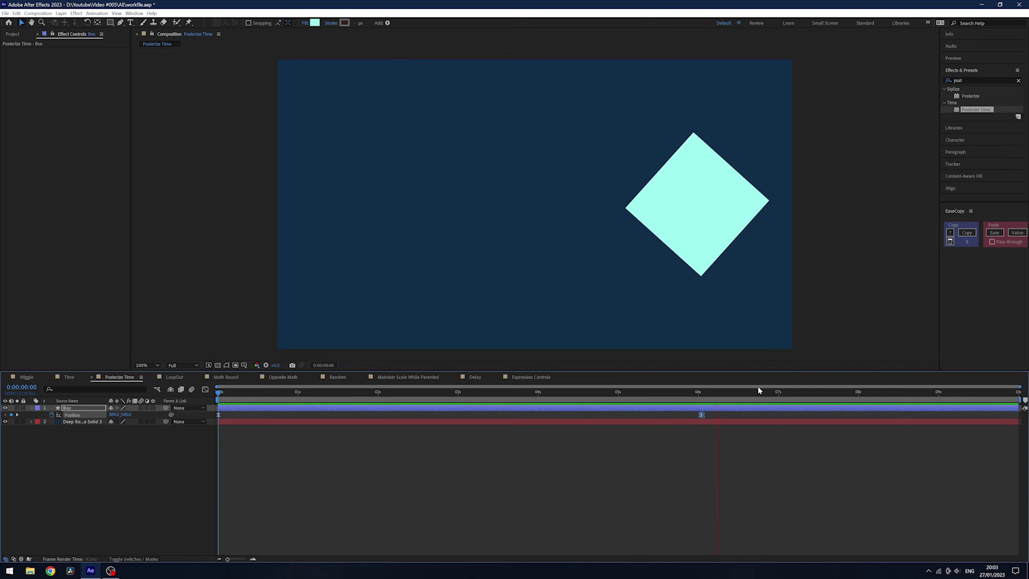
key(space)
click(698, 398)
click(701, 415)
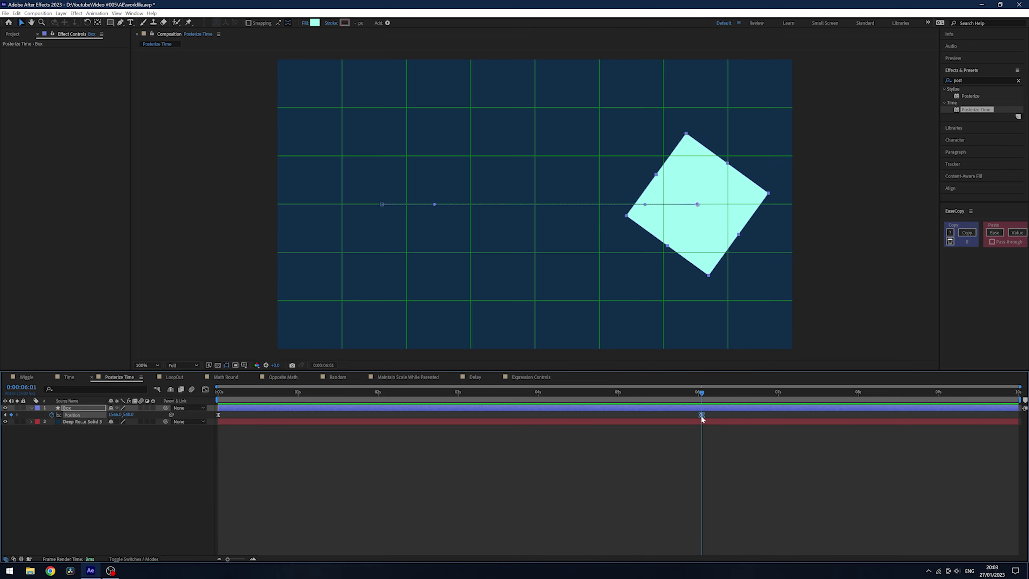
key(Home)
click(390, 477)
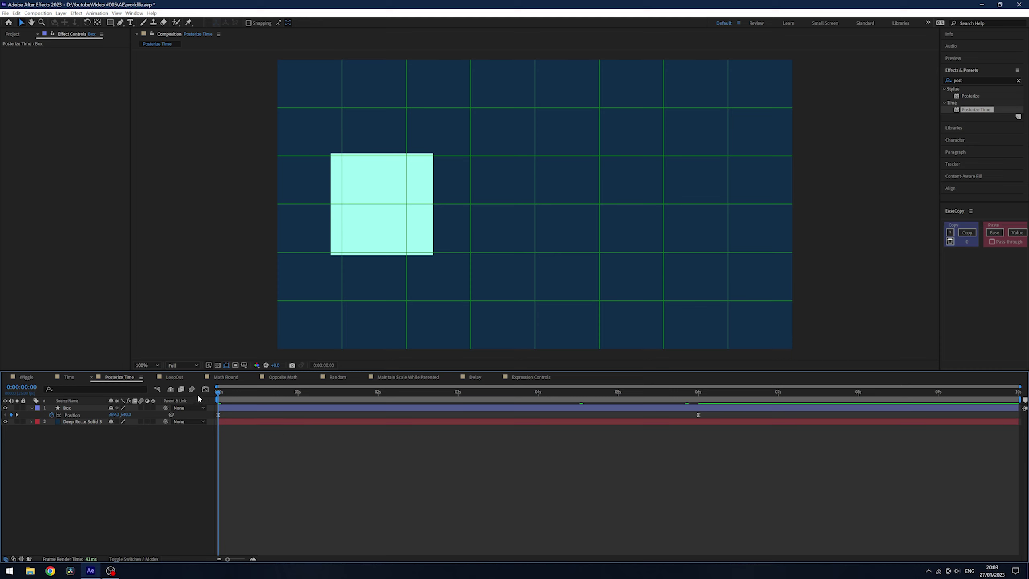
drag(235, 396, 461, 402)
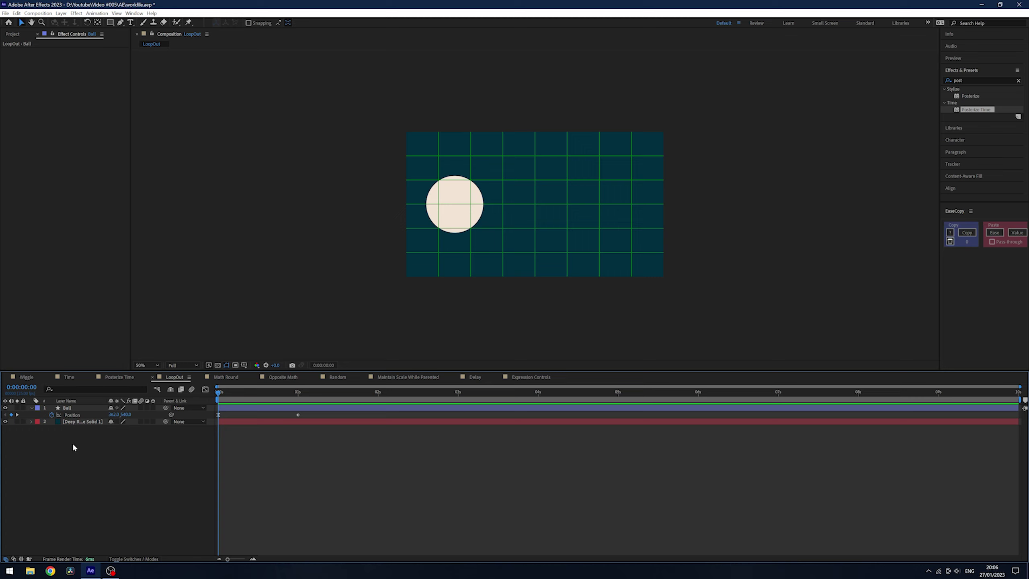
Enable an expression on the Ball's Position in the LoopOut composition and scrub through its keyframed movement.
alt+click(51, 414)
click(291, 479)
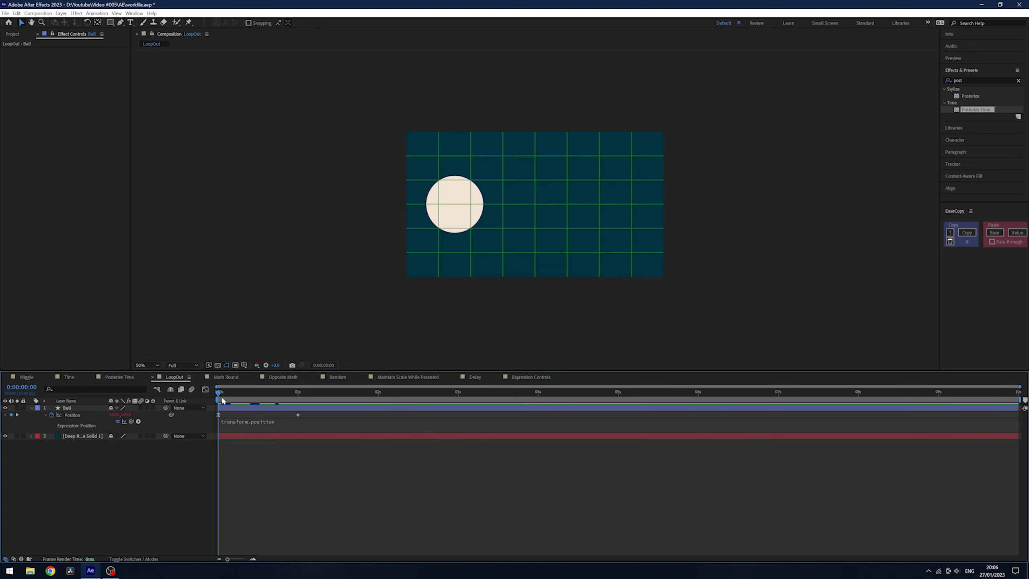
drag(222, 395, 169, 425)
drag(289, 394, 175, 436)
drag(295, 396, 219, 398)
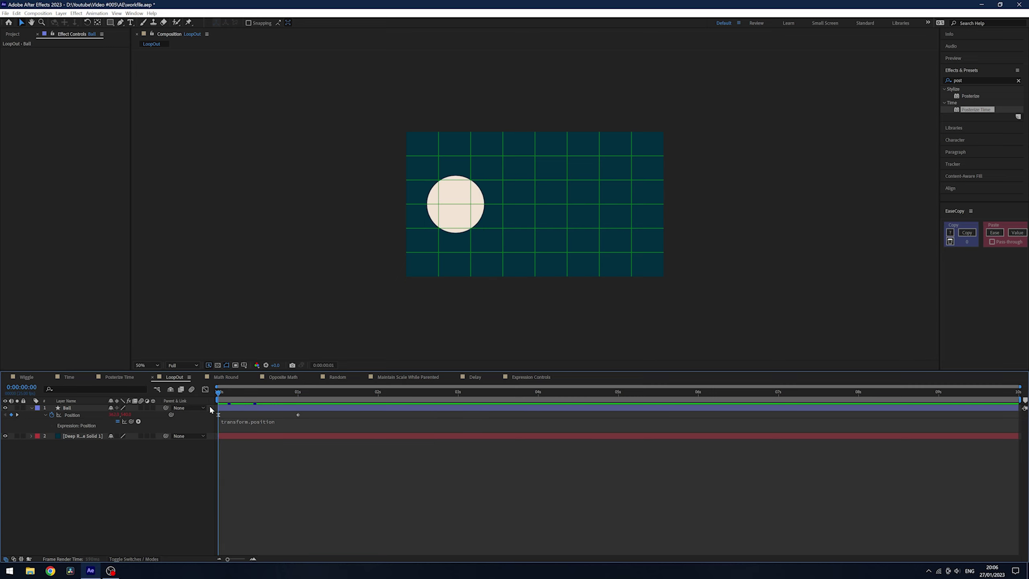
Replace the Ball's default Position expression with loopOut("continue").
click(277, 427)
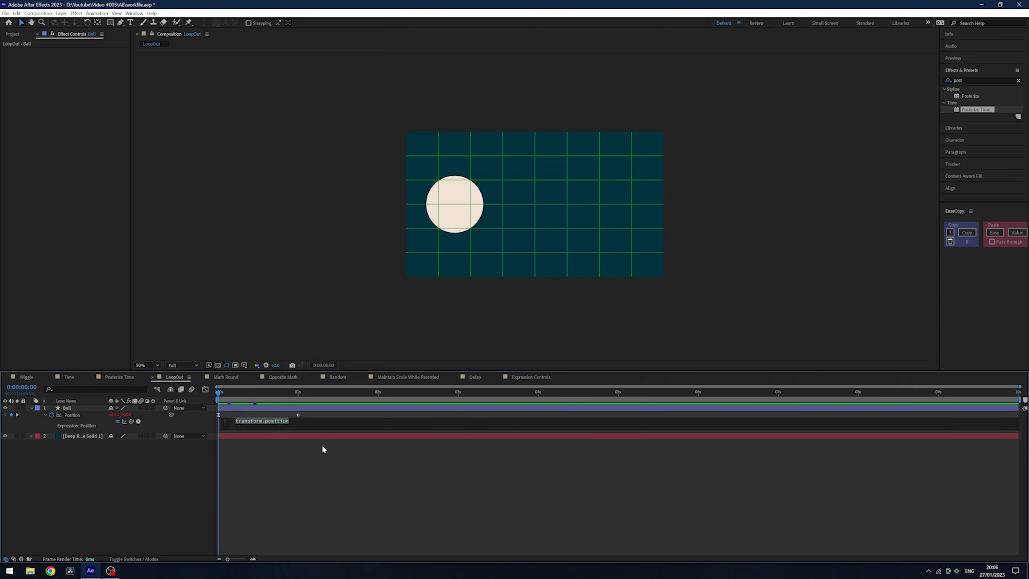
text(loop)
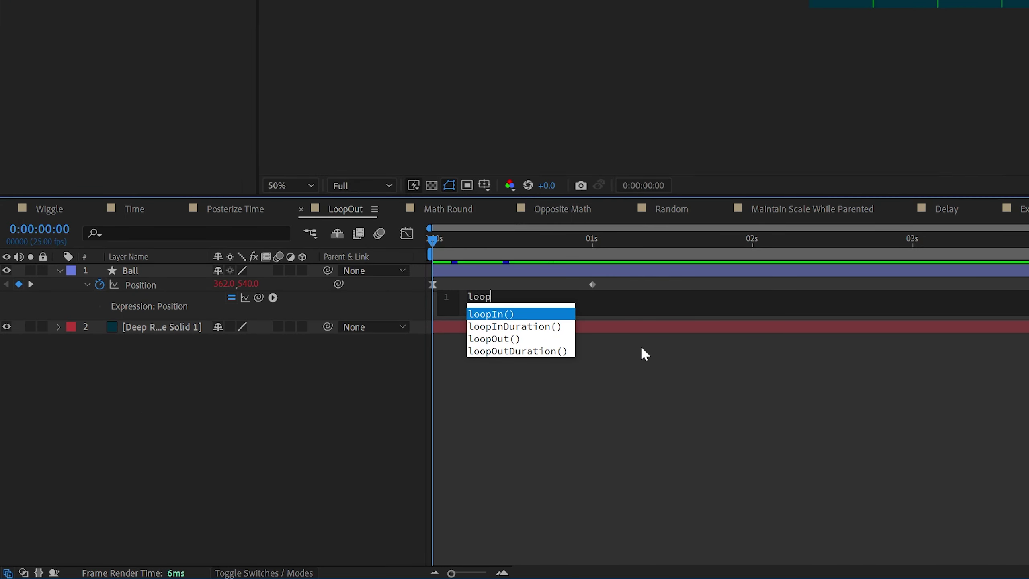
key(Down)
key(Down)
key(Return)
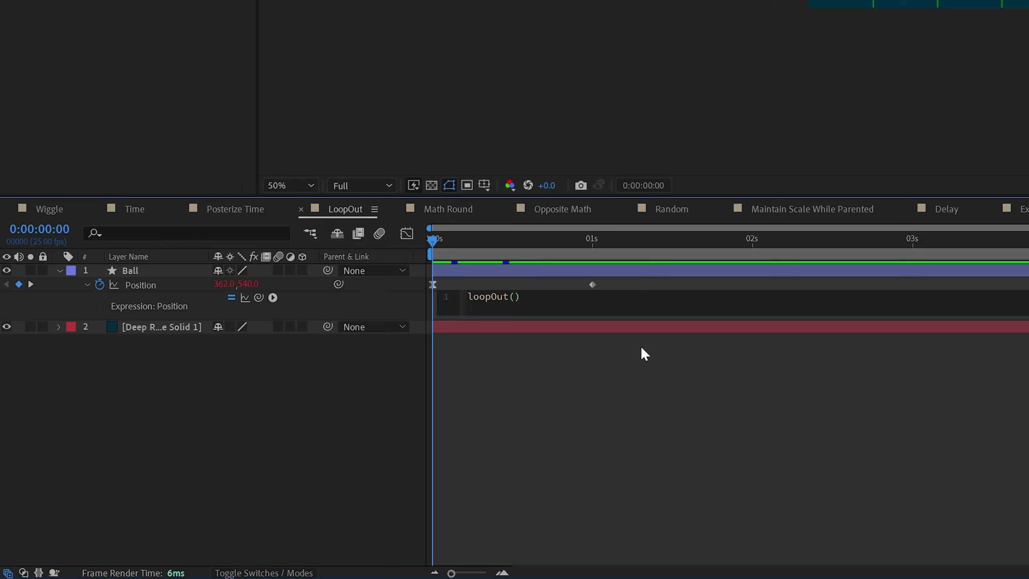
text(")
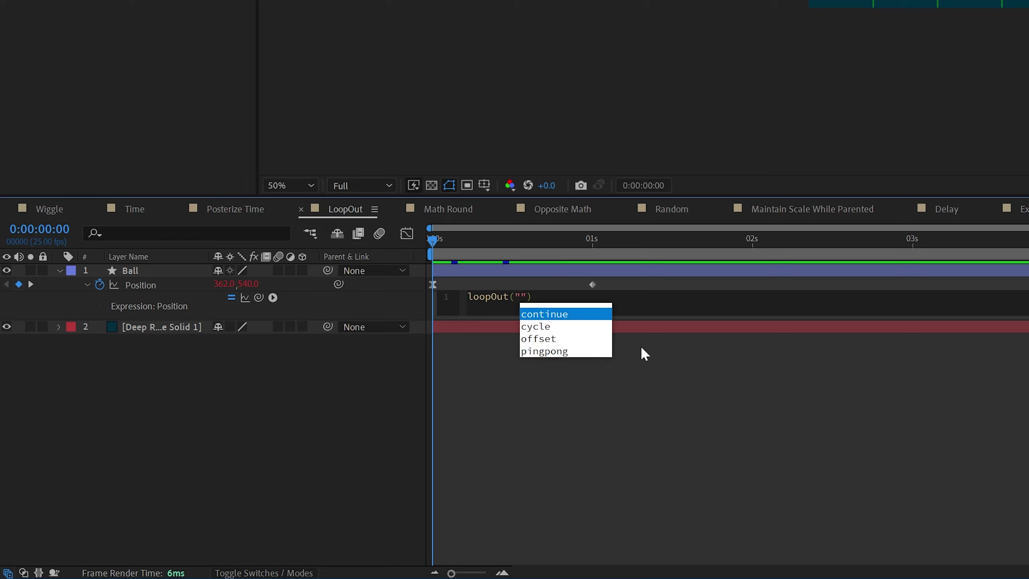
key(Return)
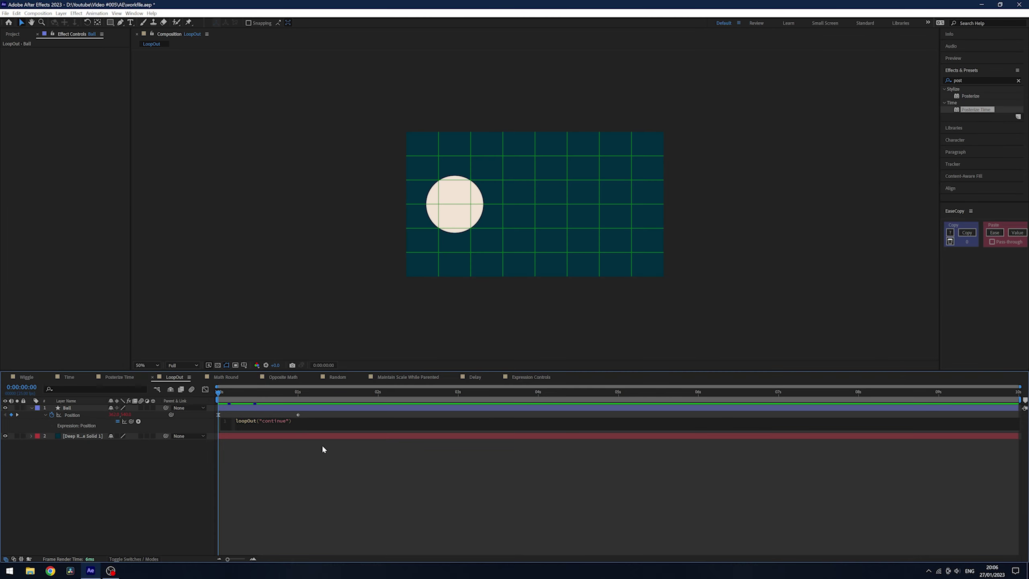
click(360, 475)
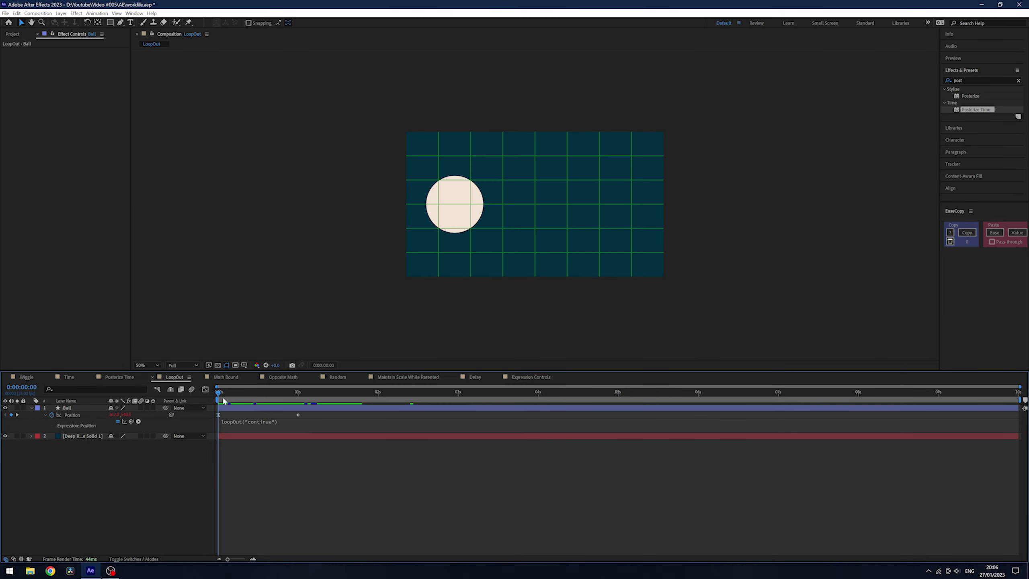
Examine the Ball's second Position keyframe, and scrub and play the motion continuing past it.
click(298, 415)
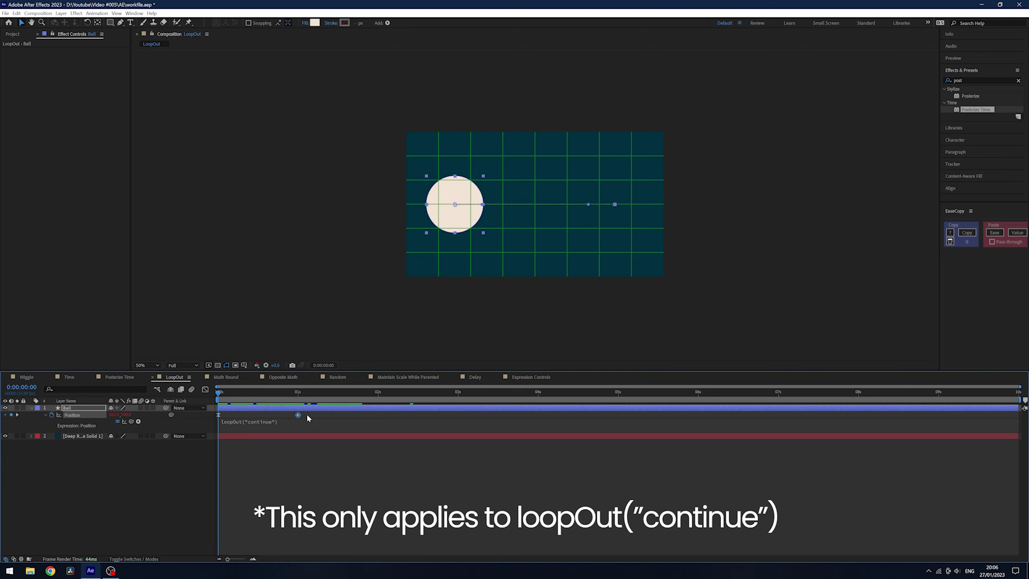
drag(306, 413, 284, 424)
click(331, 412)
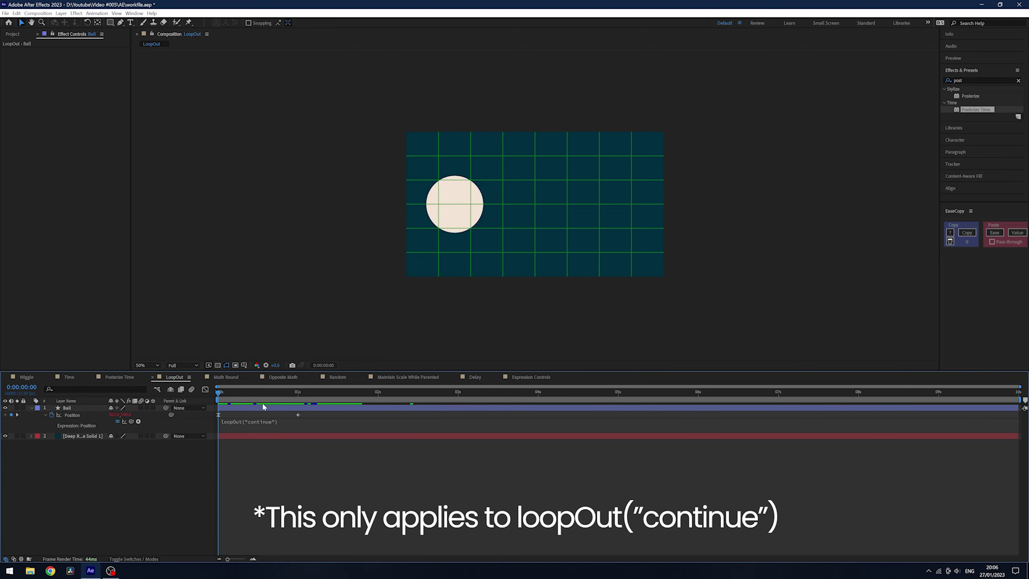
drag(228, 391, 349, 392)
key(Home)
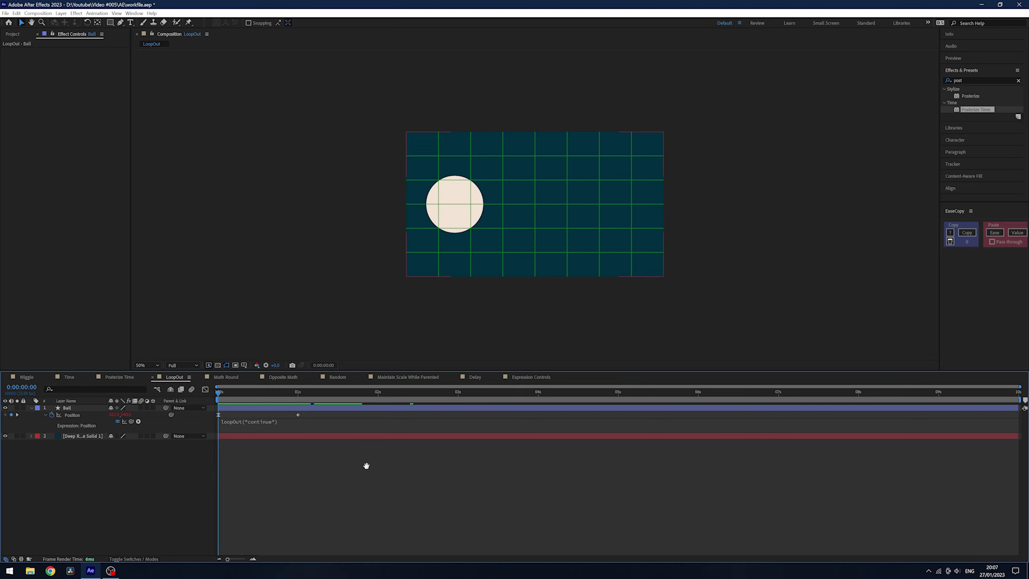
key(space)
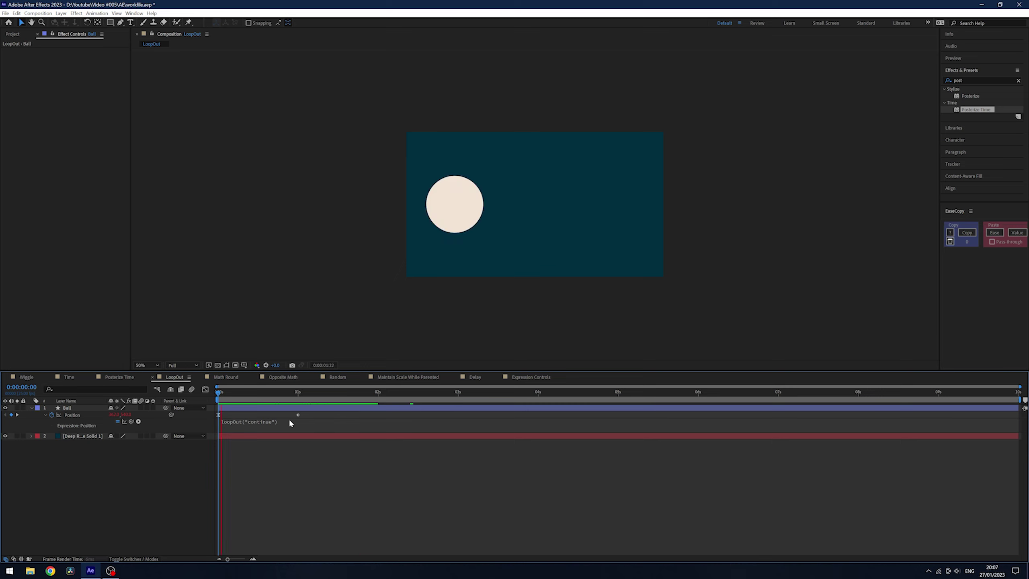
key(space)
Change the loopOut type in the Ball's Position expression to "pingpong" and preview it from the start.
click(254, 422)
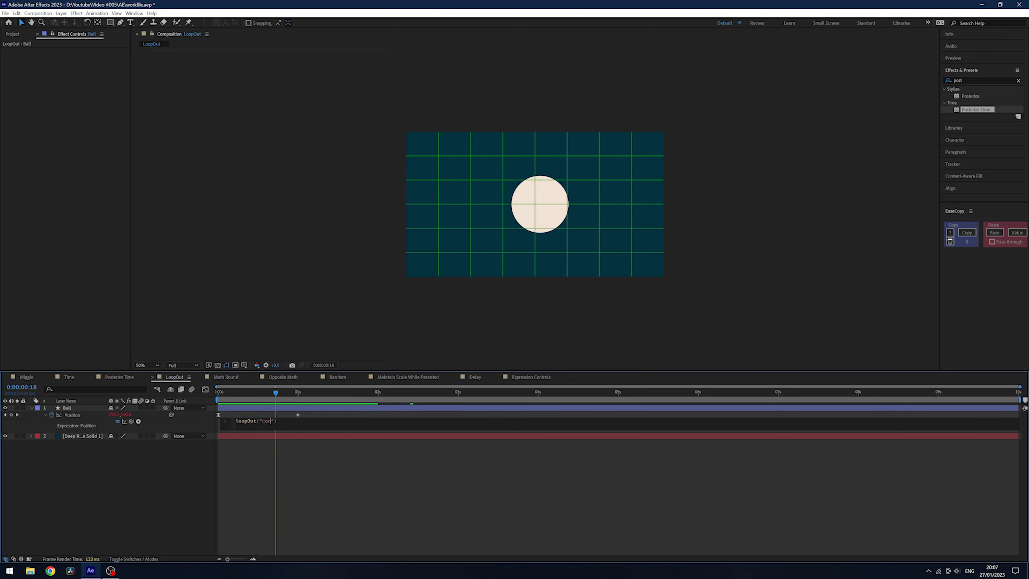
key(BackSpace)
key(BackSpace)
key(BackSpace)
key(Down)
key(Down)
key(Down)
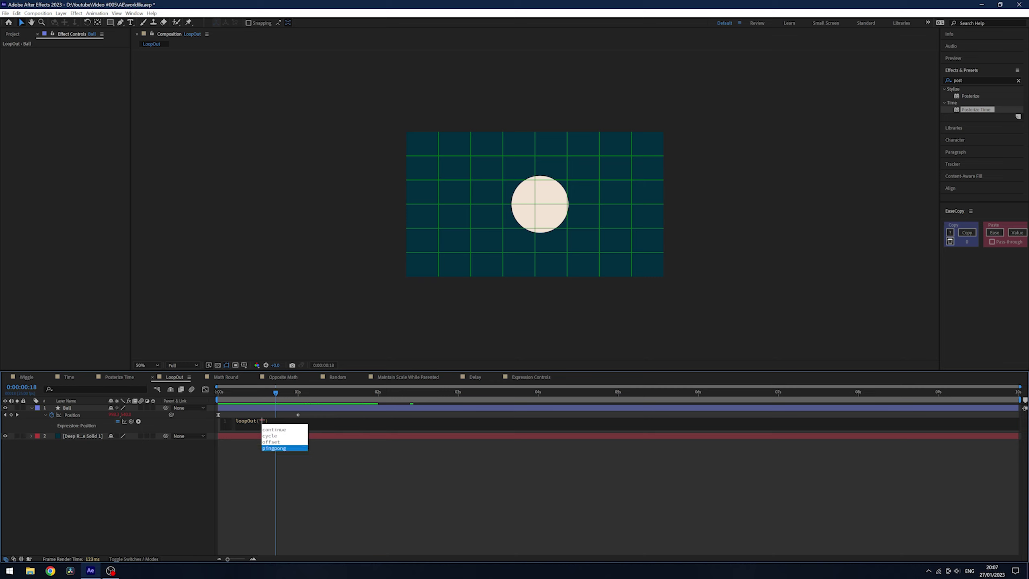
key(Return)
click(275, 436)
drag(274, 389, 97, 423)
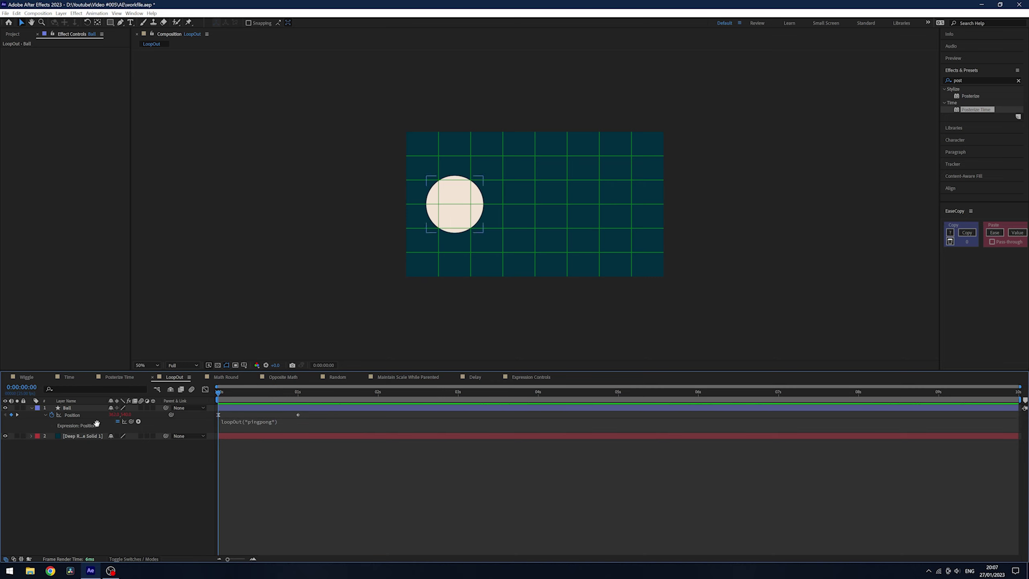
key(space)
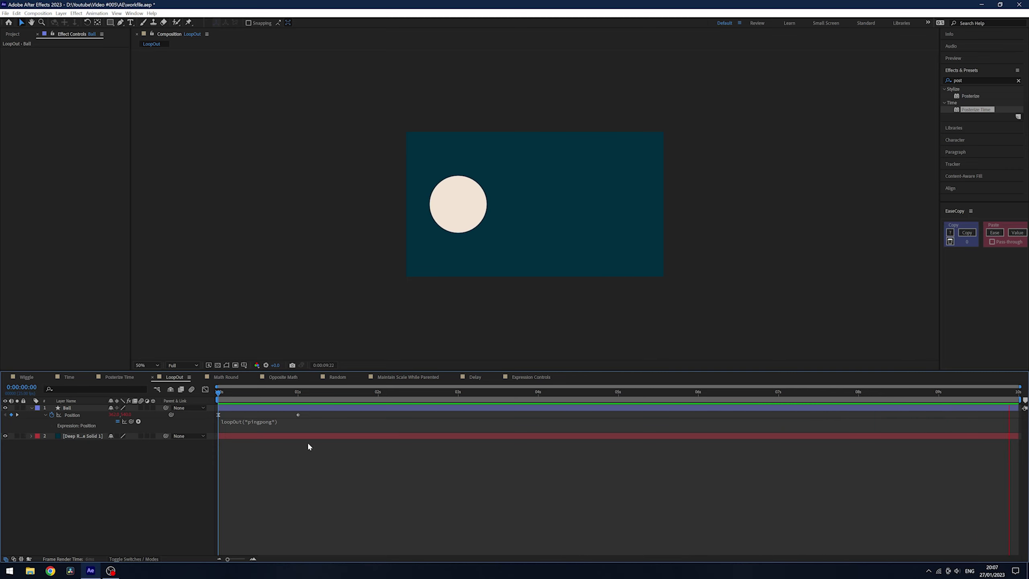
Change the loopOut type in the Ball's Position expression to "cycle" and preview the repeating motion.
click(260, 421)
click(270, 420)
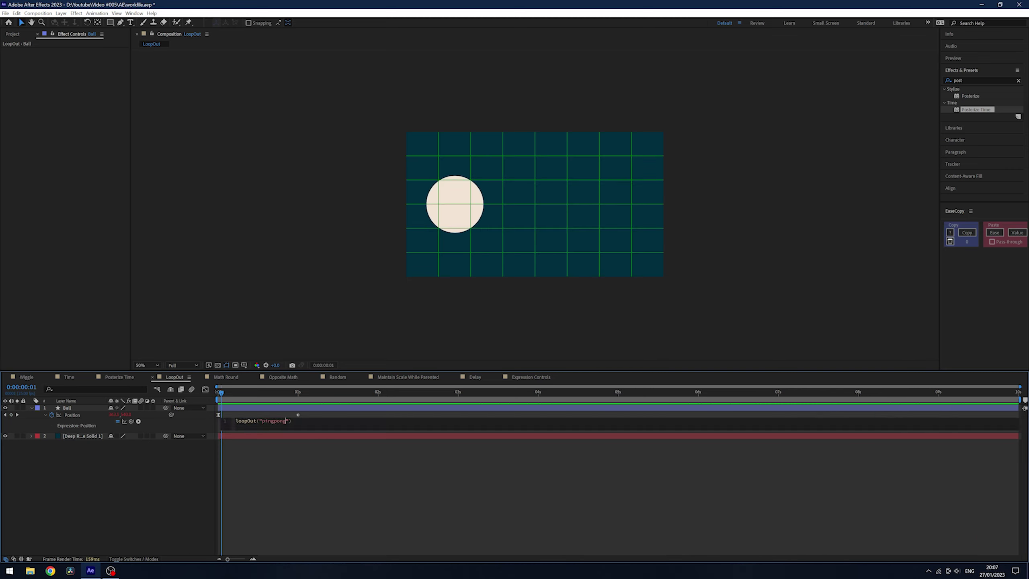
key(BackSpace)
key(BackSpace)
key(BackSpace)
key(BackSpace)
text(cycl)
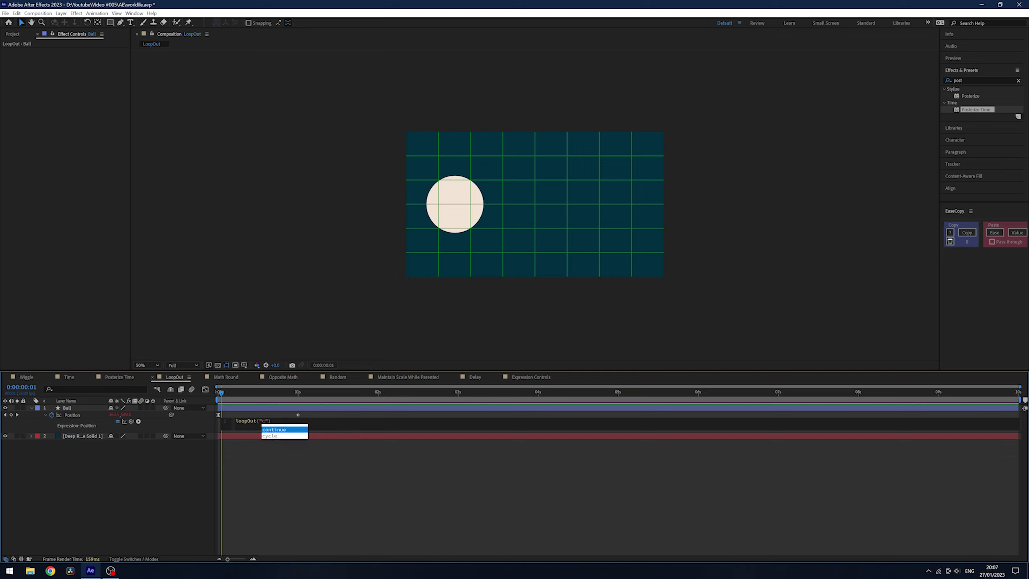
text(e)
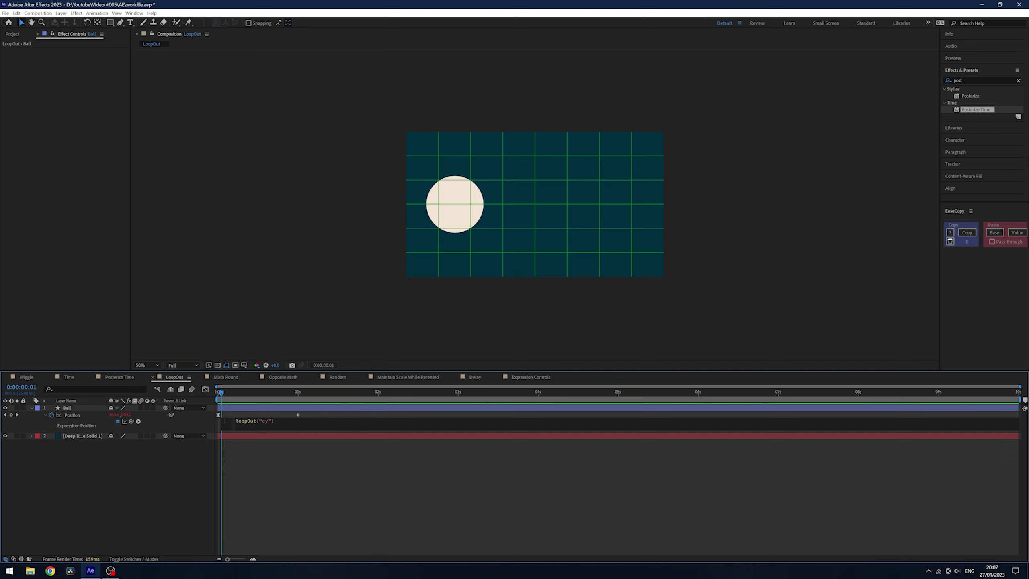
click(339, 457)
key(space)
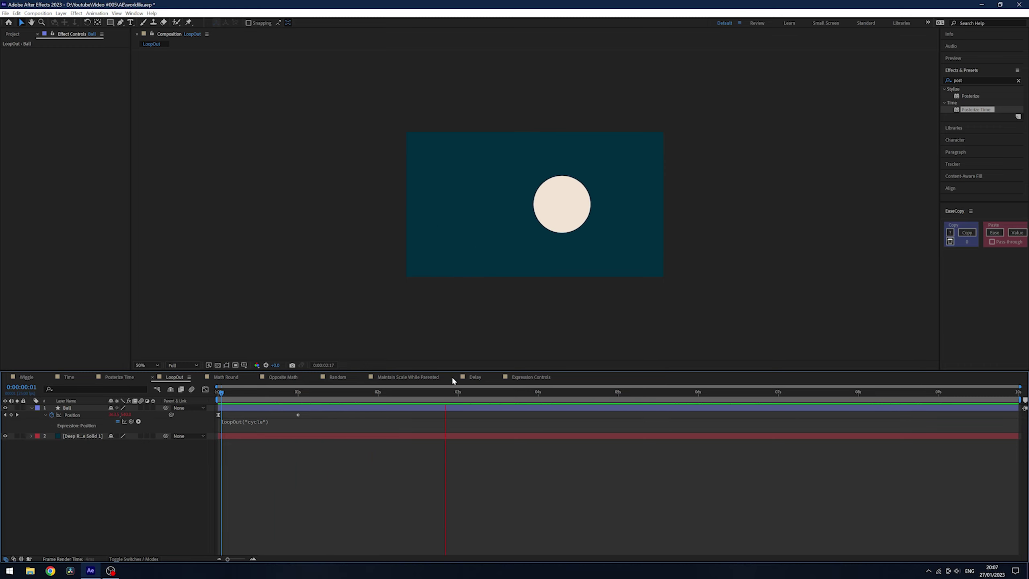
Change the loopOut type in the Ball's Position expression to "offset" and preview the motion from the start.
click(266, 422)
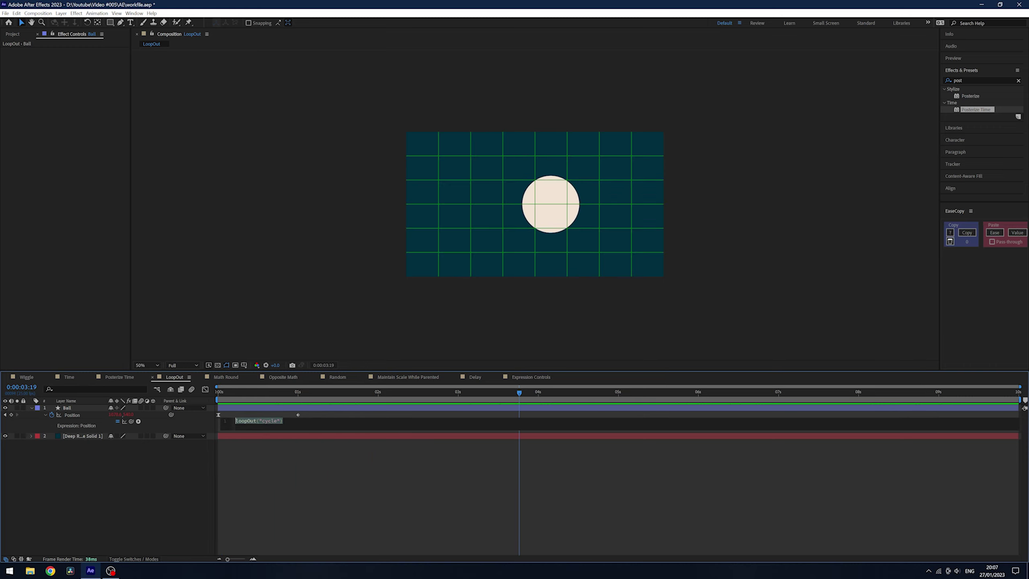
click(277, 421)
key(BackSpace)
key(BackSpace)
key(BackSpace)
key(BackSpace)
key(BackSpace)
text(offset)
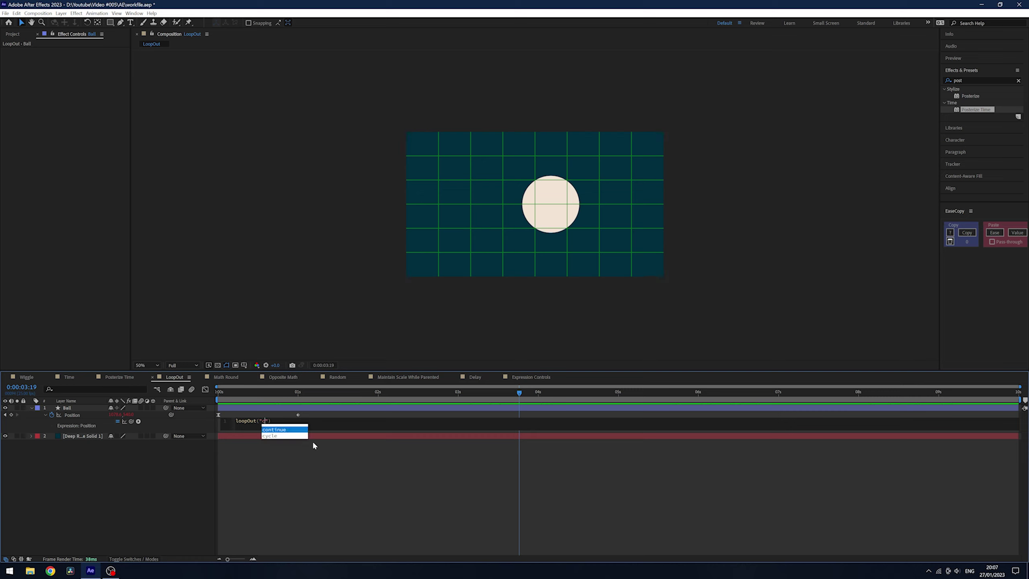
click(256, 434)
key(space)
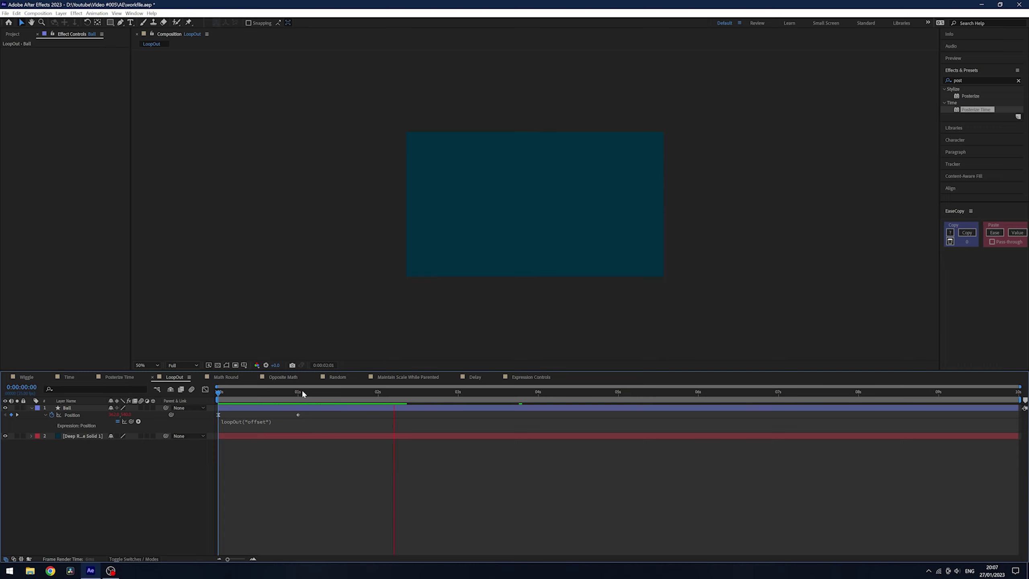
drag(301, 390, 12, 452)
key(space)
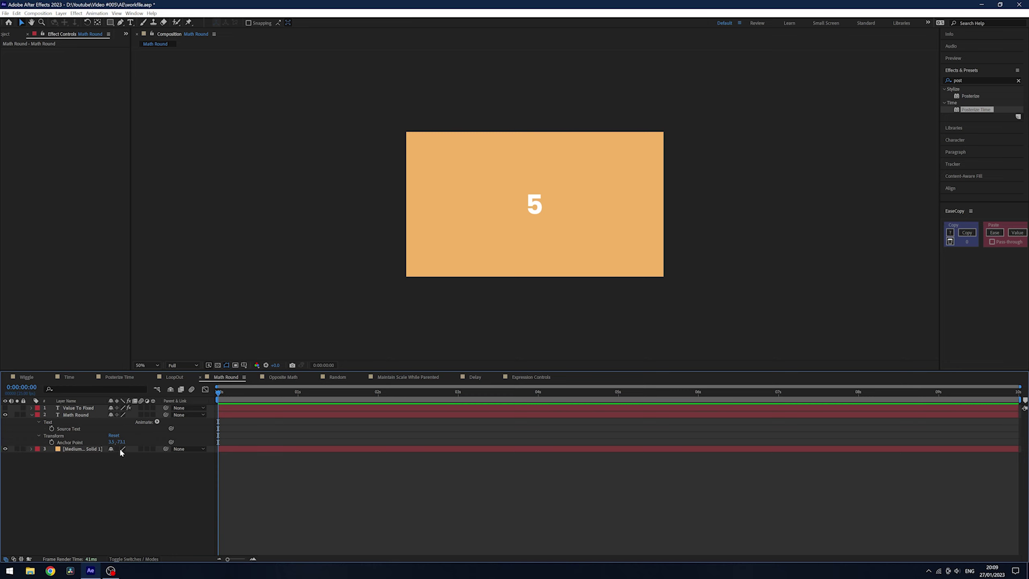
Add a Slider Control effect to the Math Round text layer.
click(87, 416)
key(ctrl+space)
text(slider)
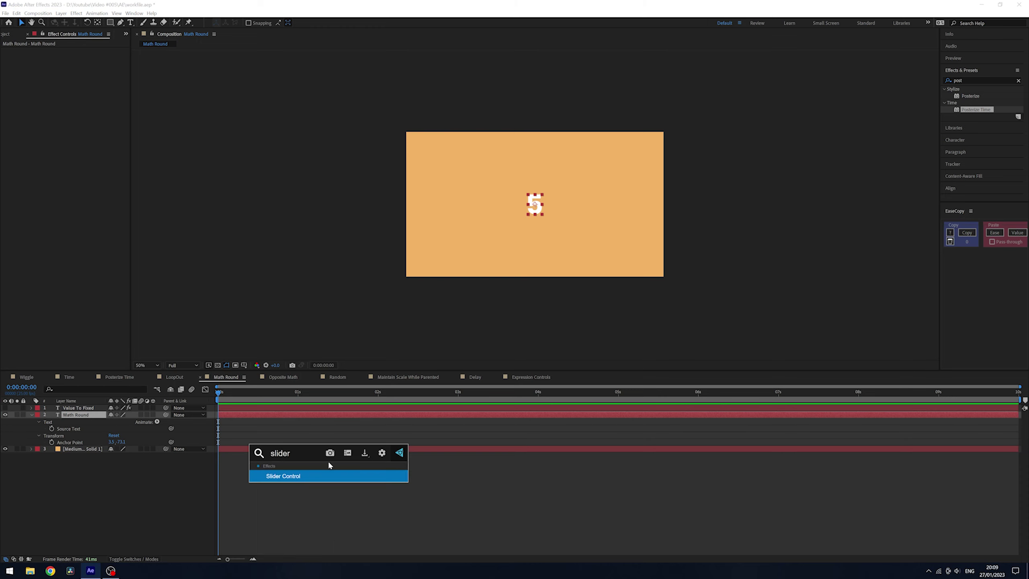
key(Return)
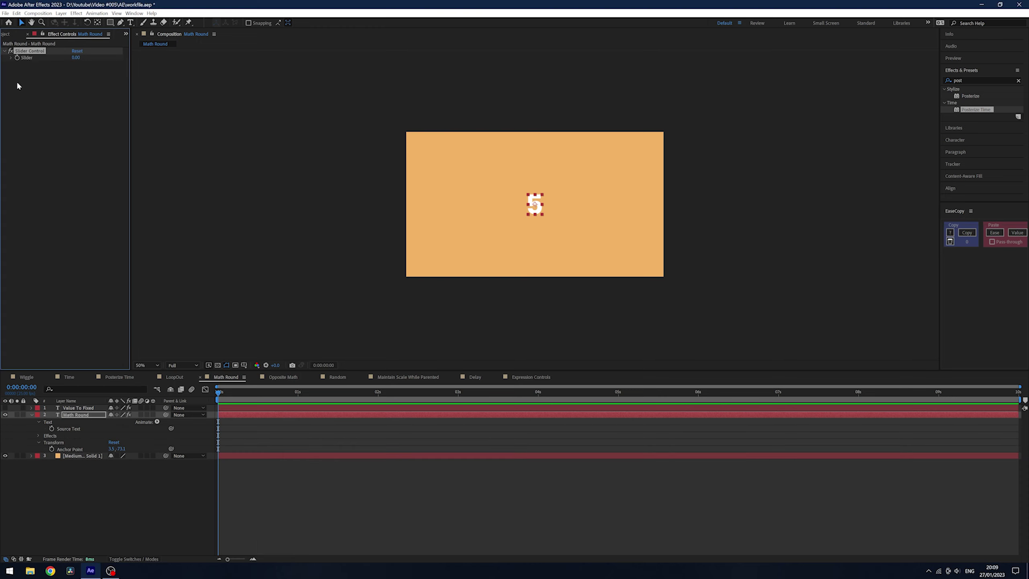
Add an expression to the Math Round layer's Source Text that links it to the Slider Control's Slider value.
alt+click(51, 428)
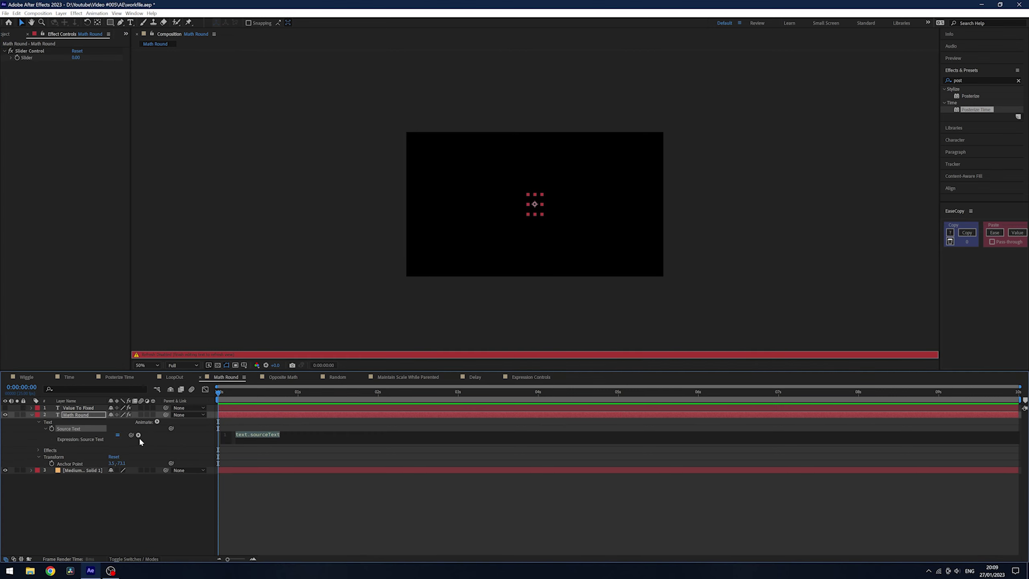
drag(131, 435, 30, 59)
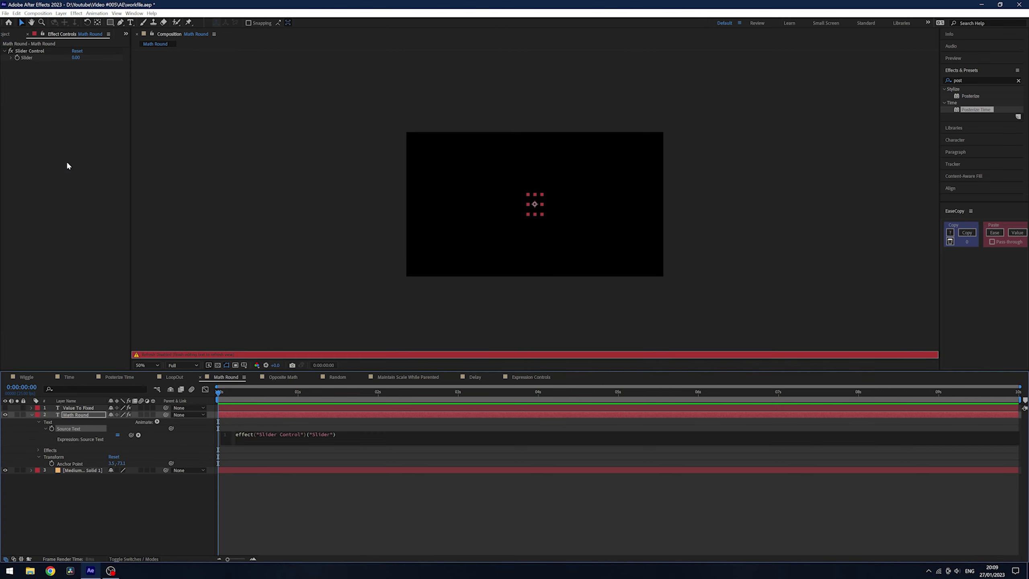
click(173, 431)
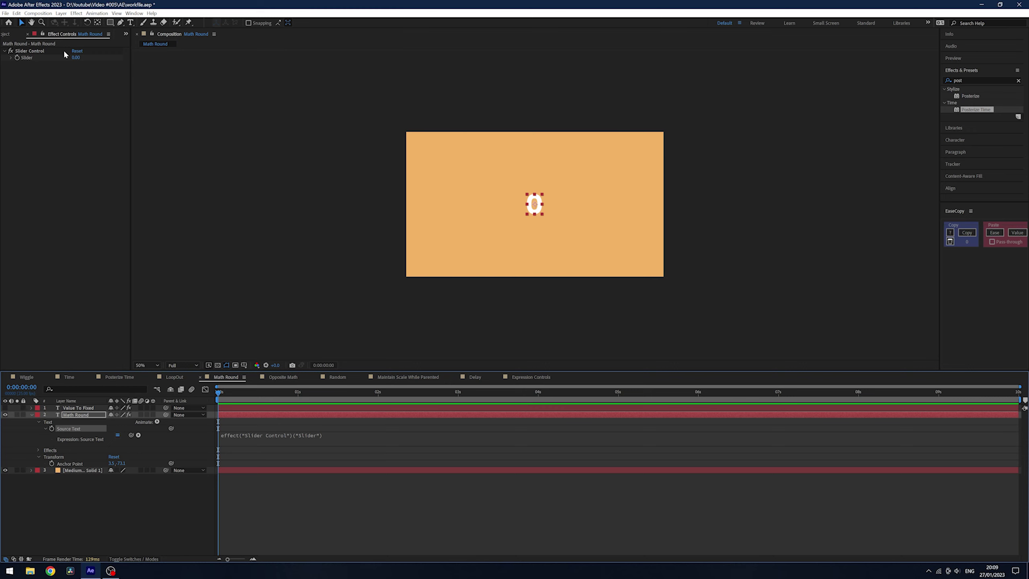
Scrub the Slider value to test the linked text, and return it to 0.
mouse_move(74, 57)
mouse_down()
mouse_move(87, 59)
mouse_move(67, 69)
mouse_move(115, 69)
mouse_move(79, 67)
mouse_up()
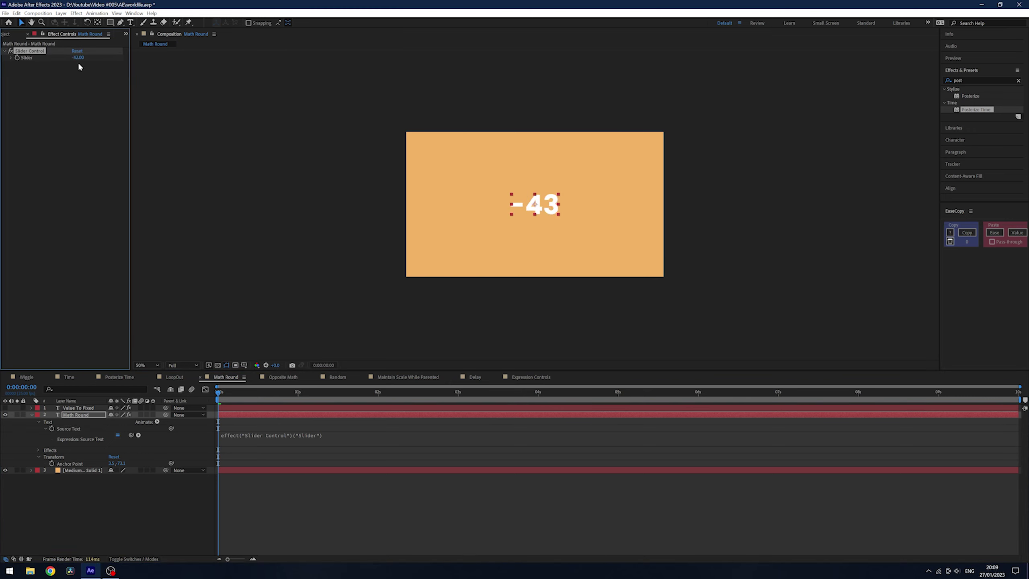
click(84, 57)
key(Return)
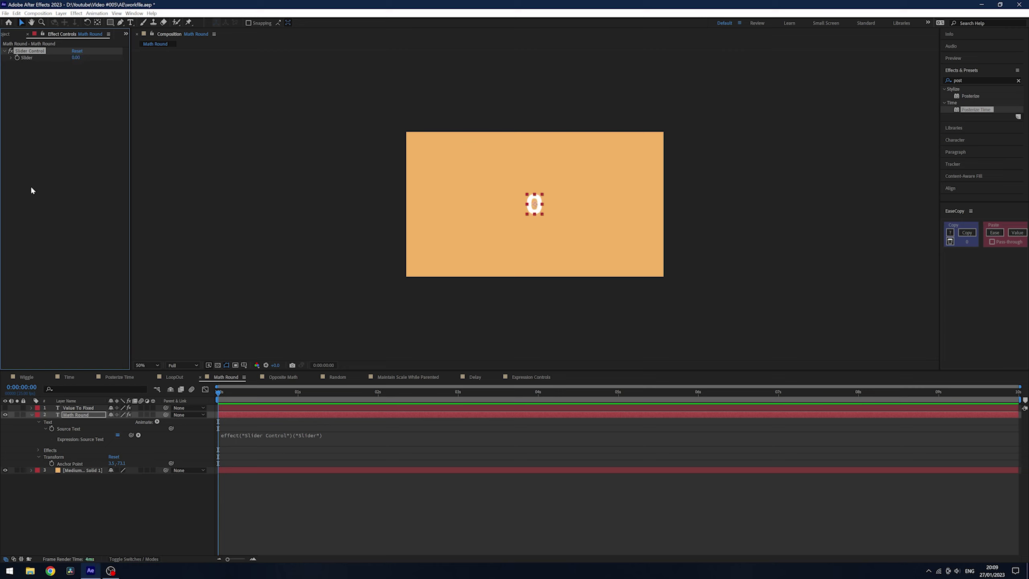
Keyframe the Slider from 0 at the start to 50 at 2 seconds, and scrub back to the first frame.
click(377, 393)
click(76, 57)
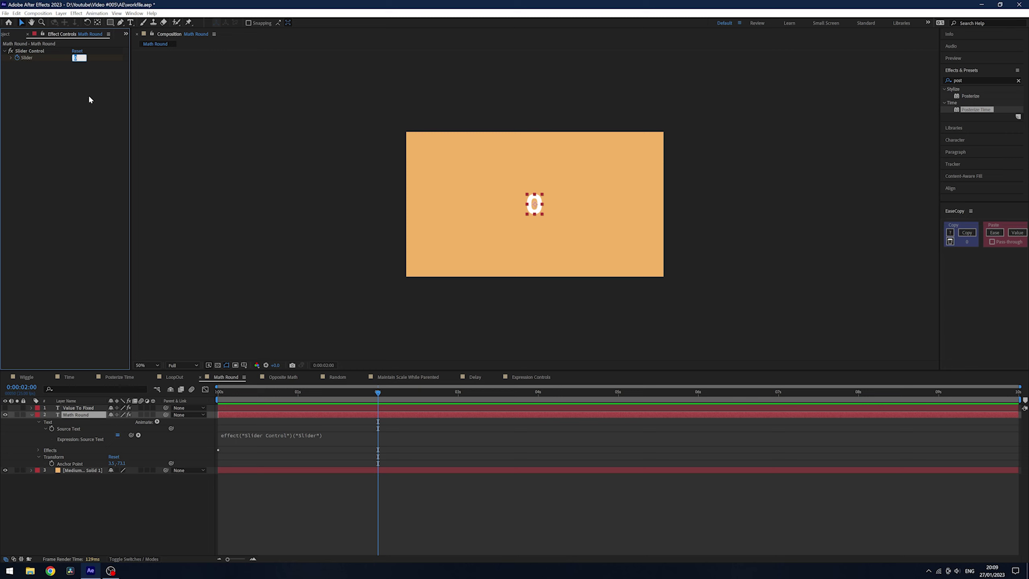
text(50)
key(Return)
drag(312, 392, 132, 401)
click(463, 453)
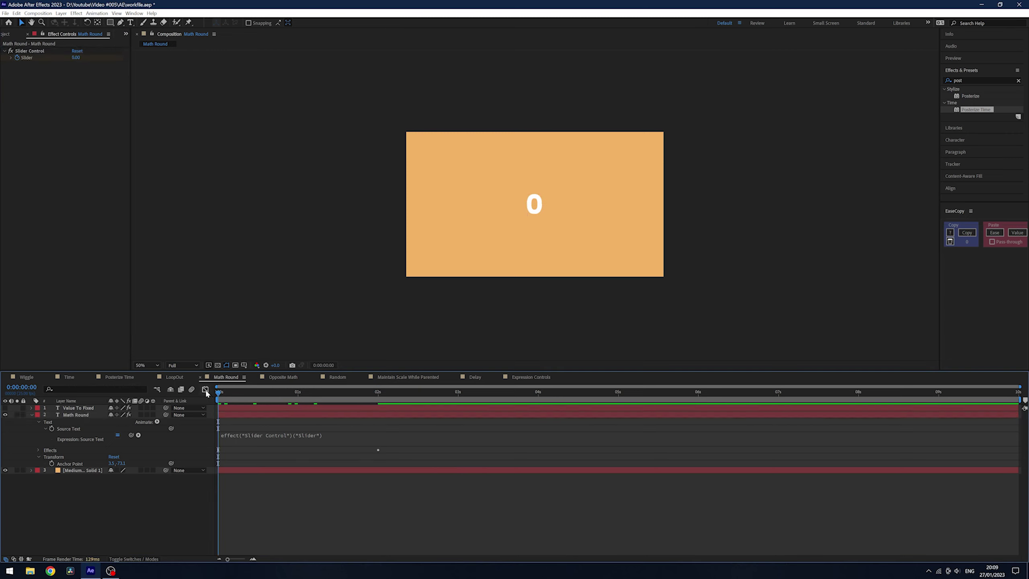
Reveal the Slider's keyframes and ease them with a steeper curve in the Graph Editor.
key(u)
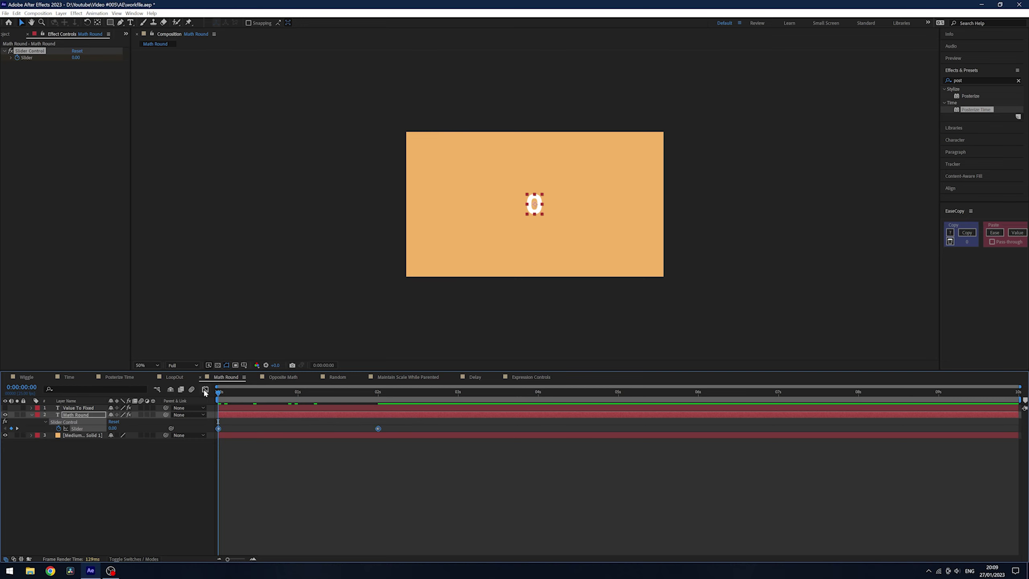
click(205, 389)
drag(367, 535, 259, 534)
key(shift+F3)
Preview the animated number from the start and examine its decimals at 0:00:01:11.
key(space)
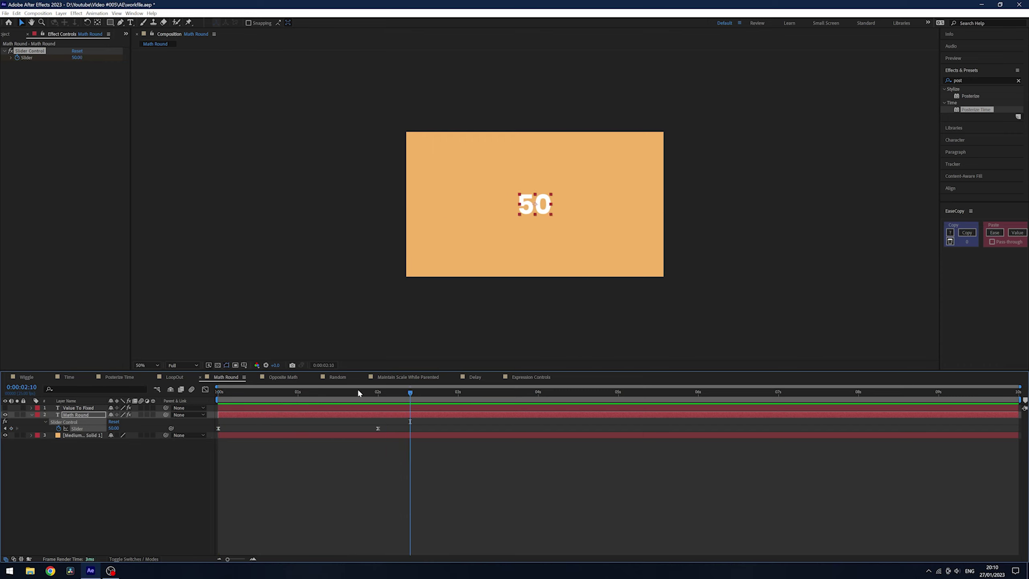
key(space)
drag(218, 423, 371, 396)
key(space)
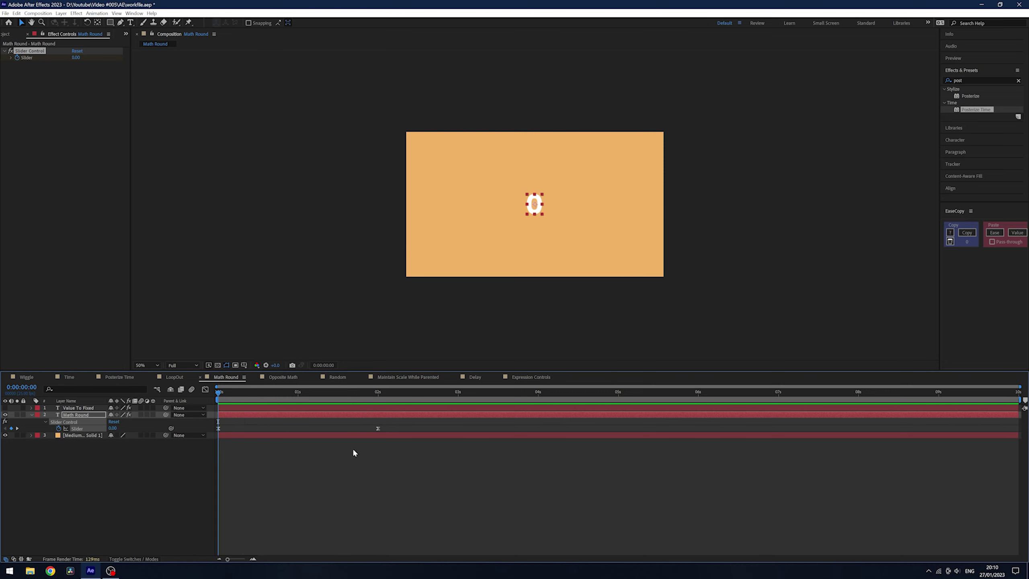
key(space)
click(333, 391)
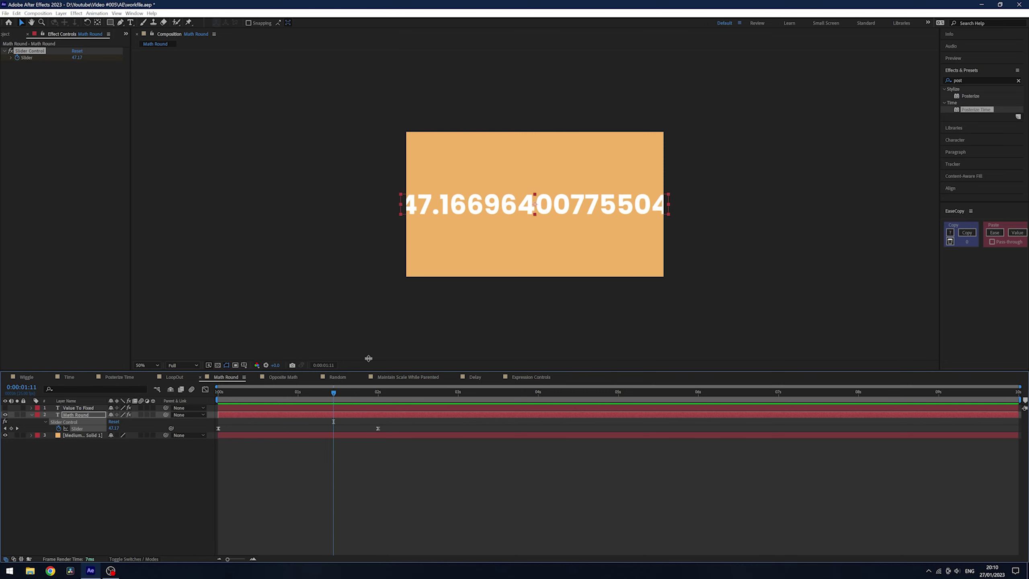
click(431, 522)
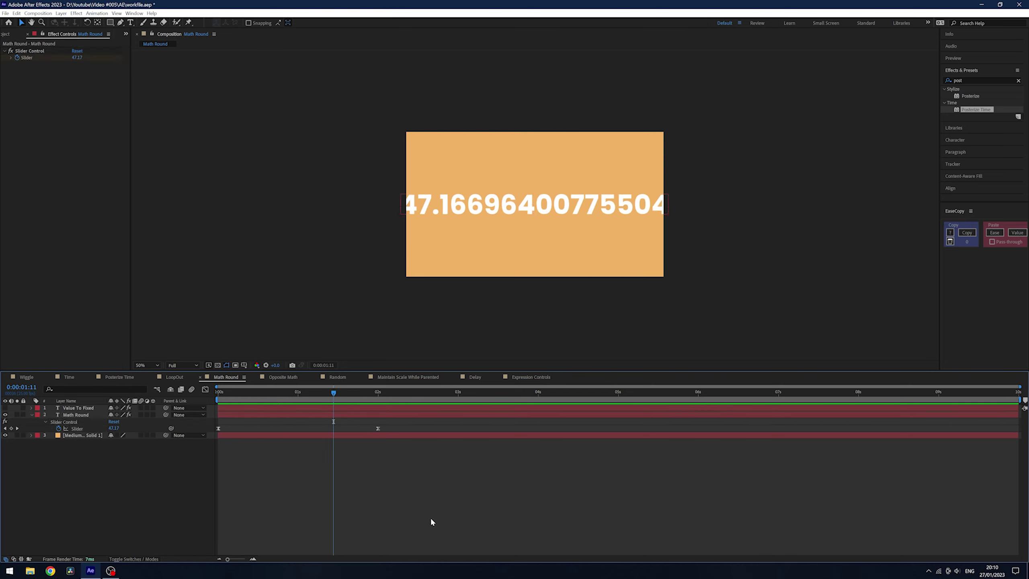
Reveal the Math Round layer's Source Text expression and wrap it as Math.round(effect("Slider Control")("Slider")).
click(83, 414)
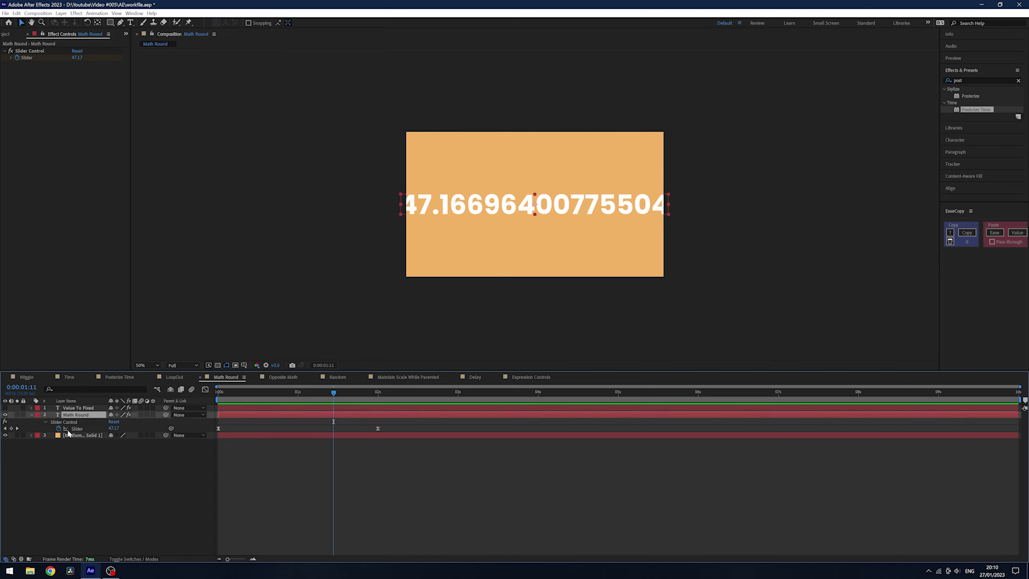
click(46, 422)
click(45, 422)
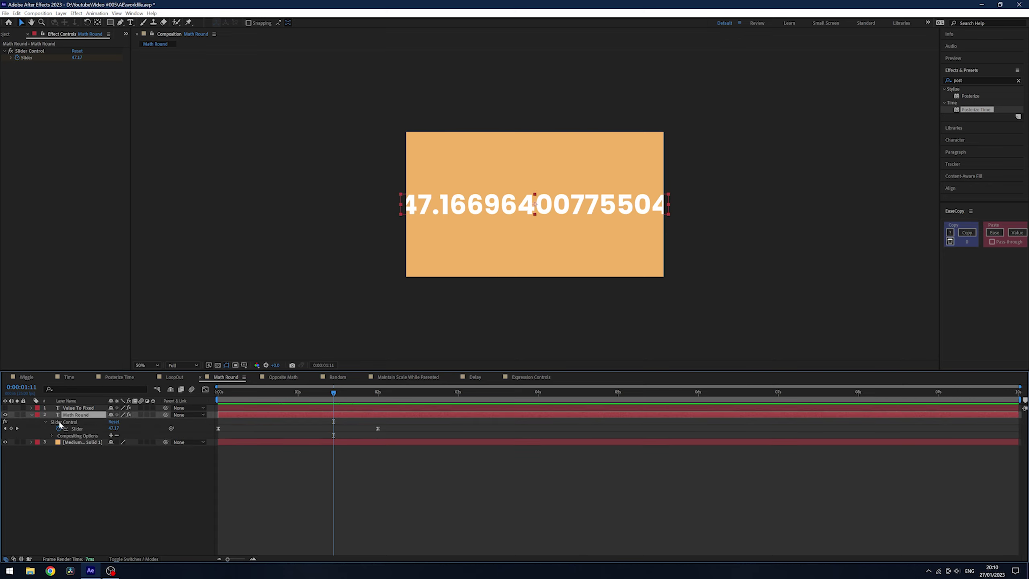
key(u)
key(u)
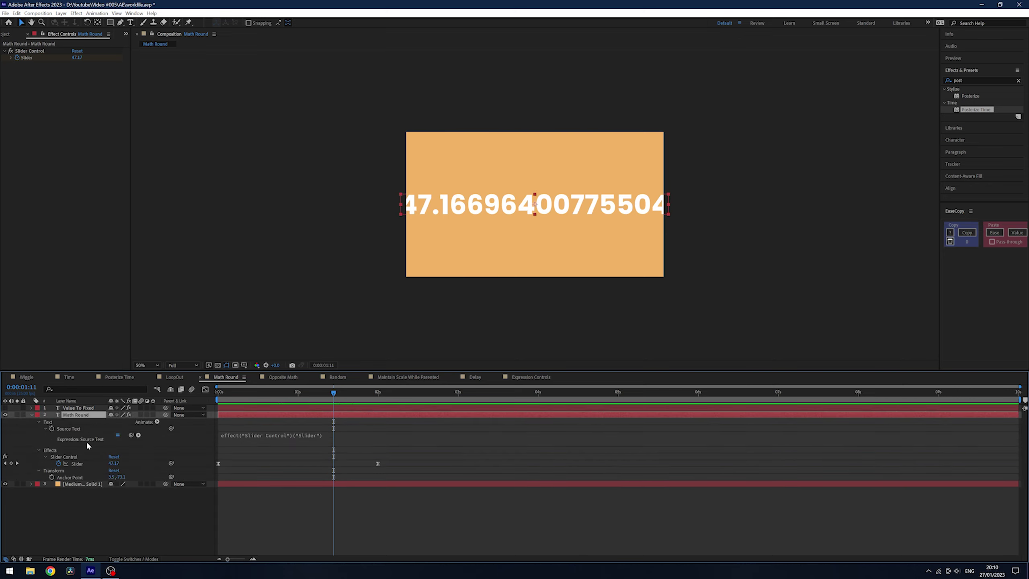
click(241, 435)
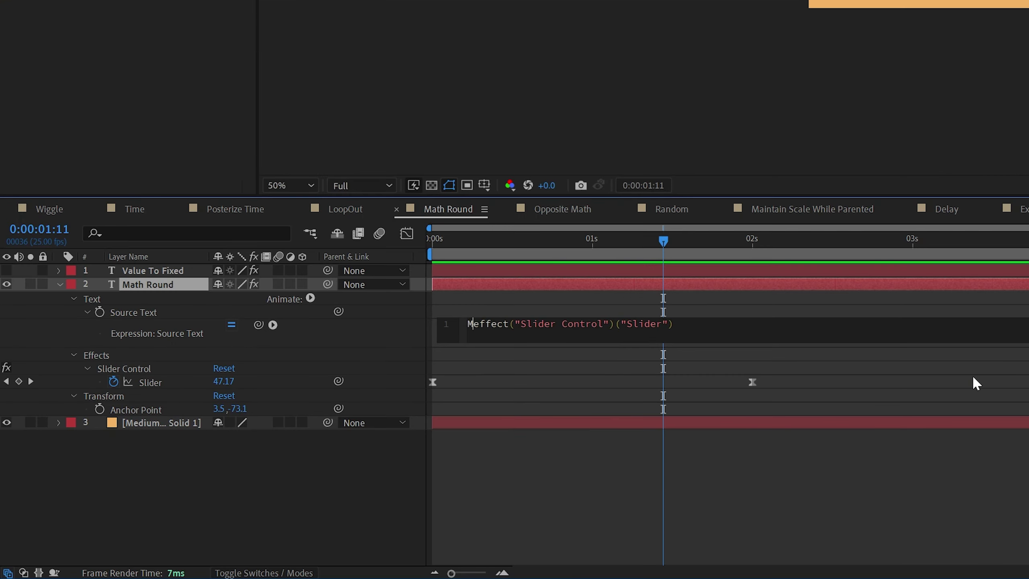
text(Math.round()
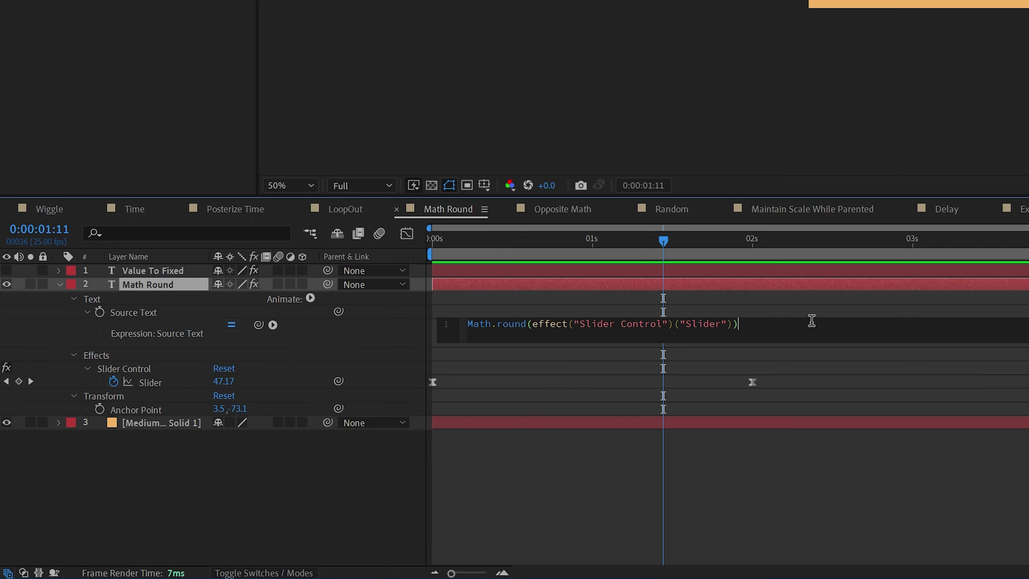
click(823, 475)
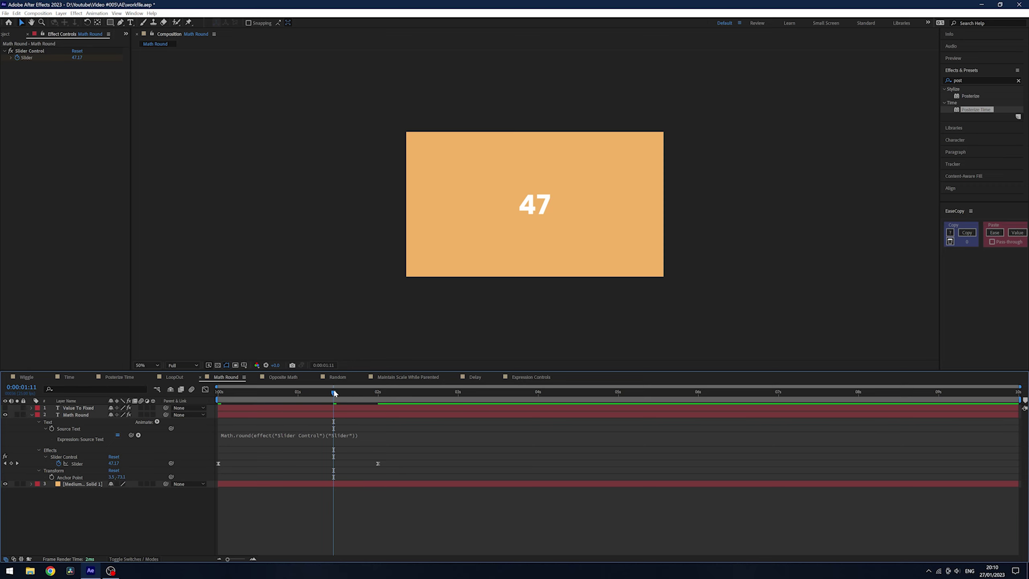
Scrub to the start and preview the rounded count-up twice.
drag(334, 392, 219, 393)
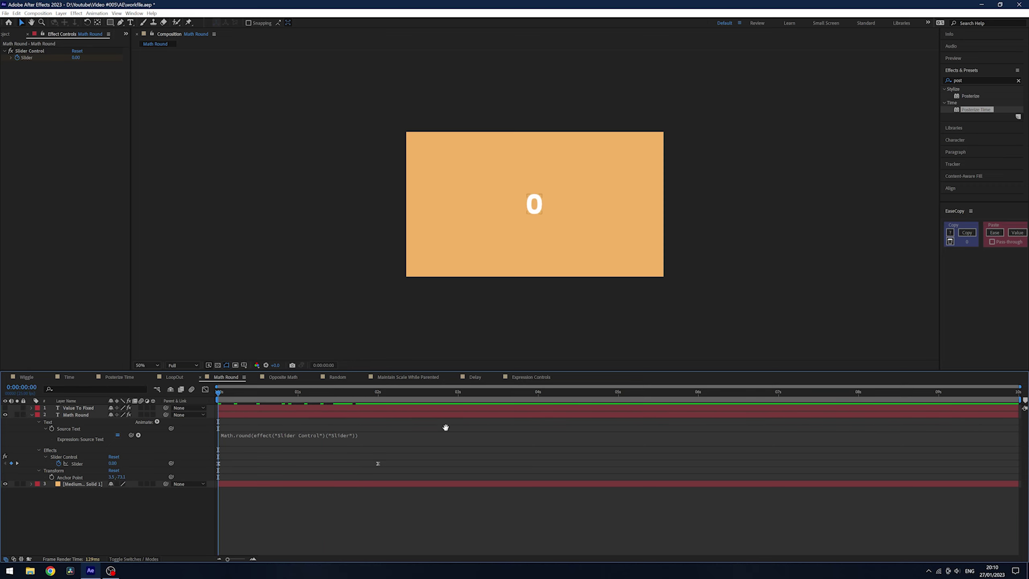
key(space)
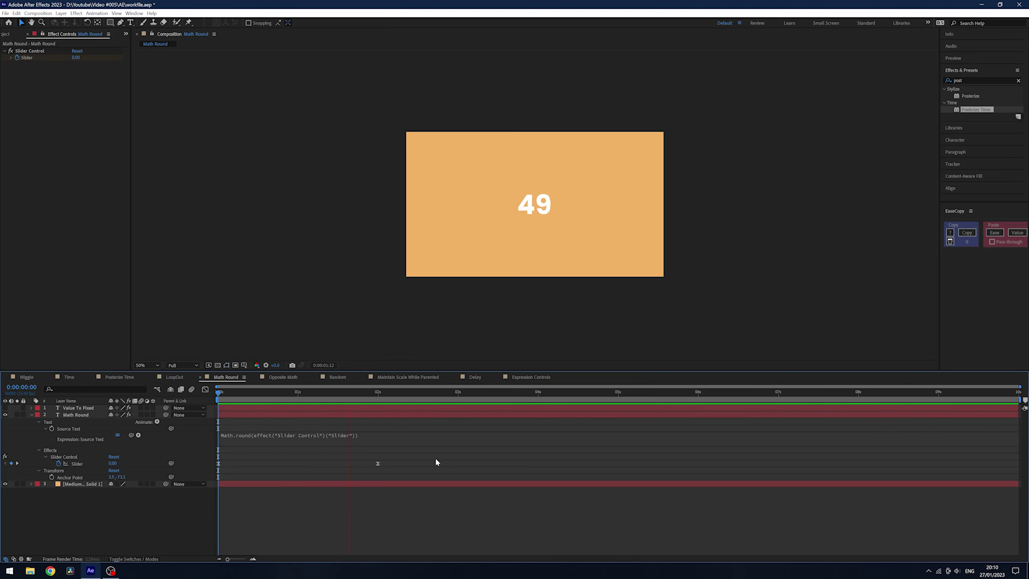
key(space)
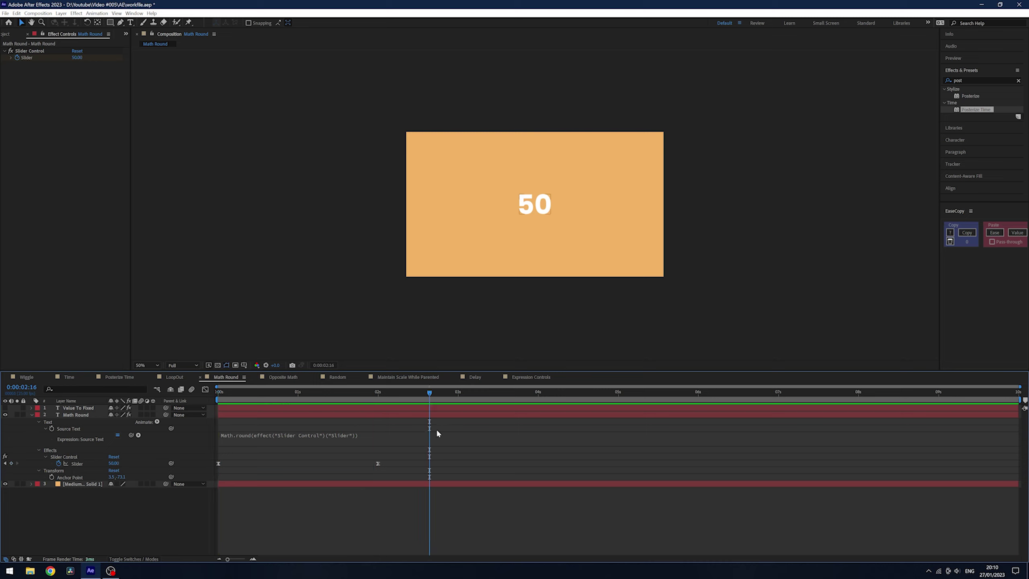
key(Home)
key(space)
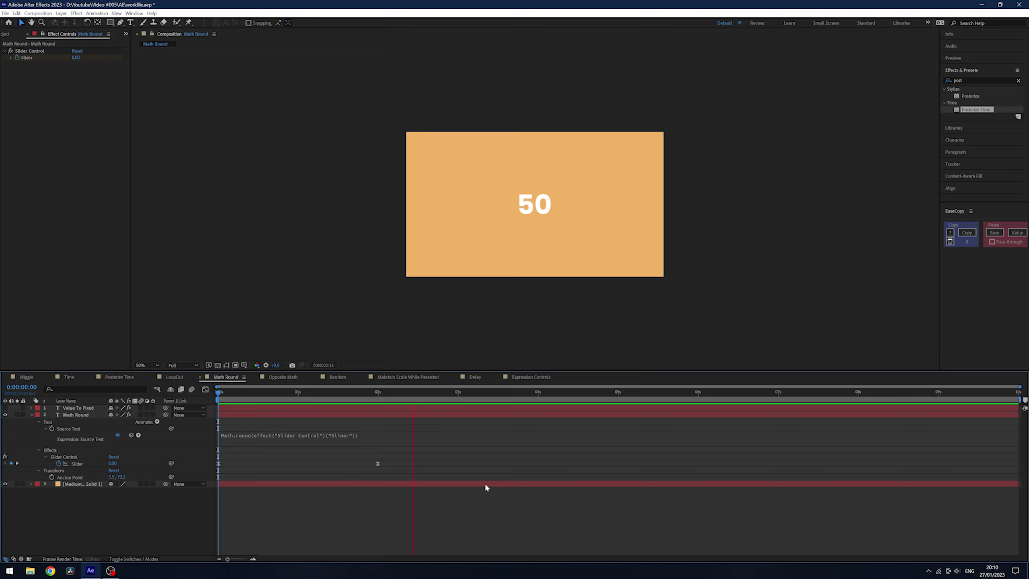
key(space)
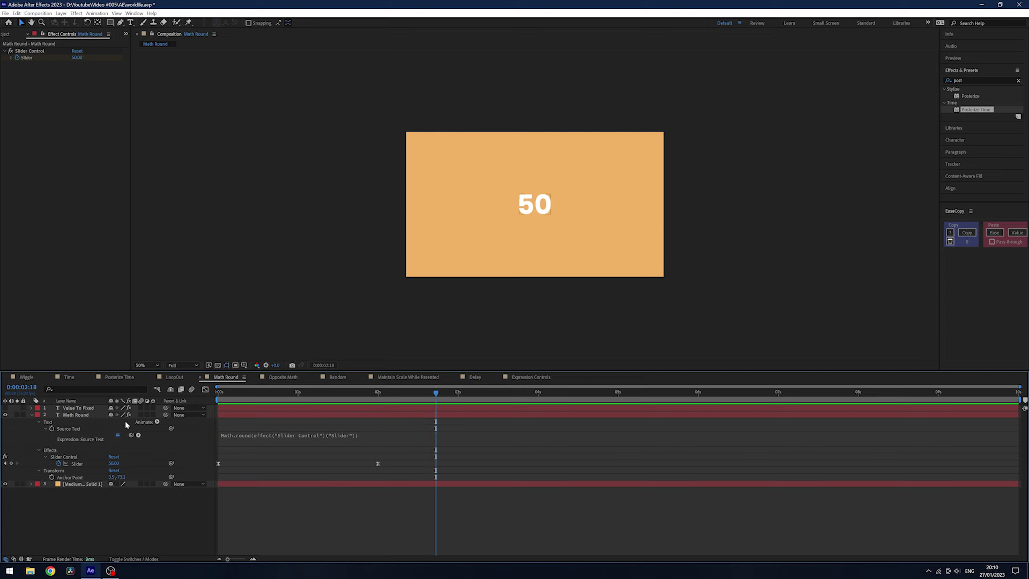
click(70, 416)
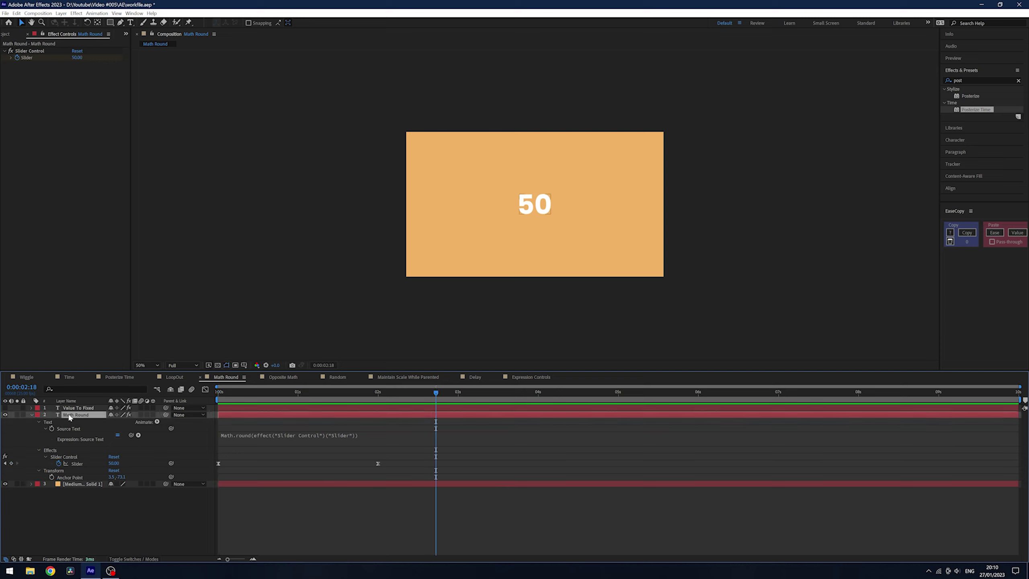
click(466, 507)
Show the Value To Fixed layer instead of Math Round, and reveal its modified properties and expressions.
click(477, 407)
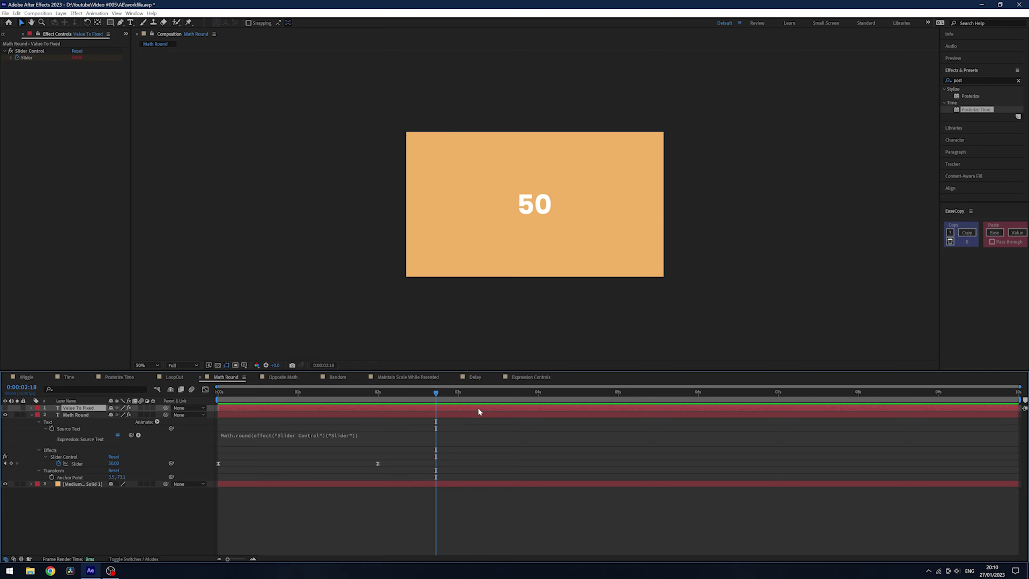
click(5, 408)
click(4, 414)
key(u)
key(u)
click(380, 427)
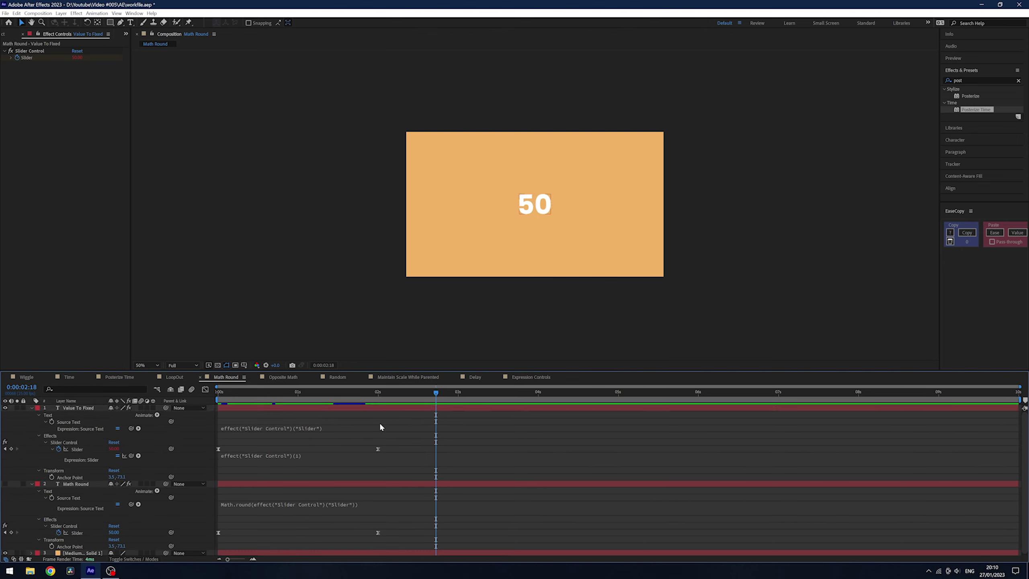
Append .value.toFixed(2) to the Value To Fixed layer's Source Text slider expression.
click(379, 428)
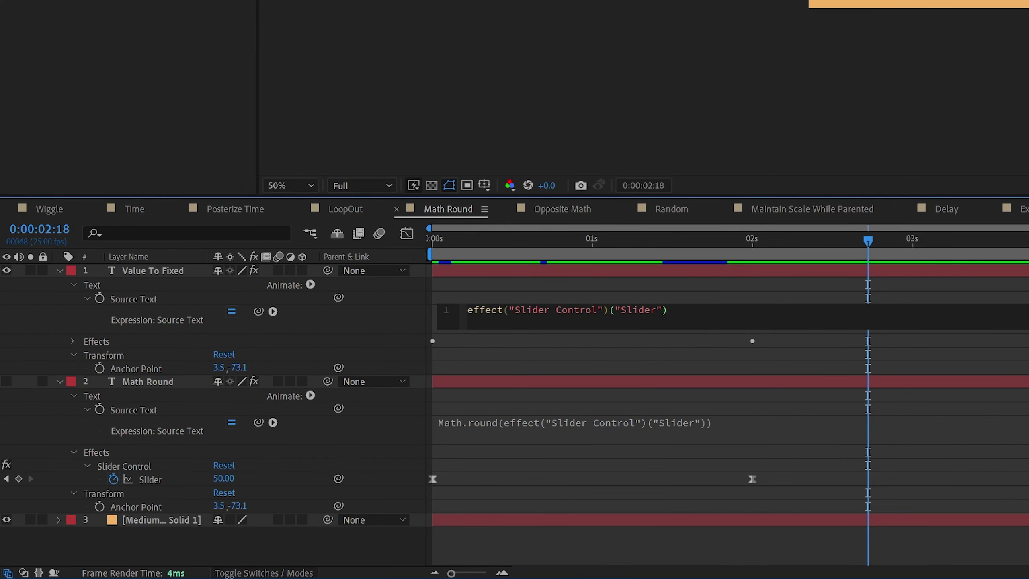
text(.value.to)
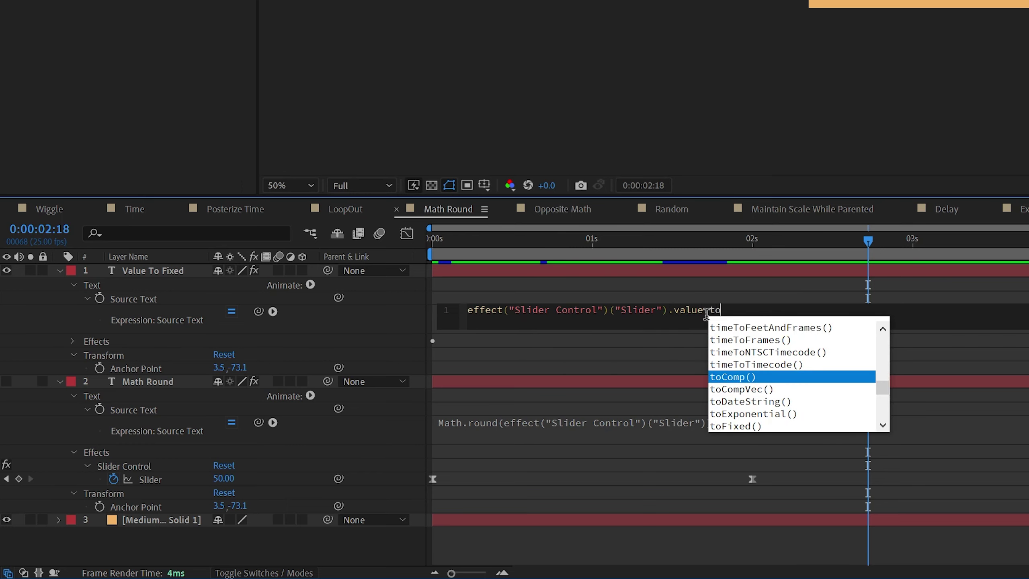
text(FIx)
key(Return)
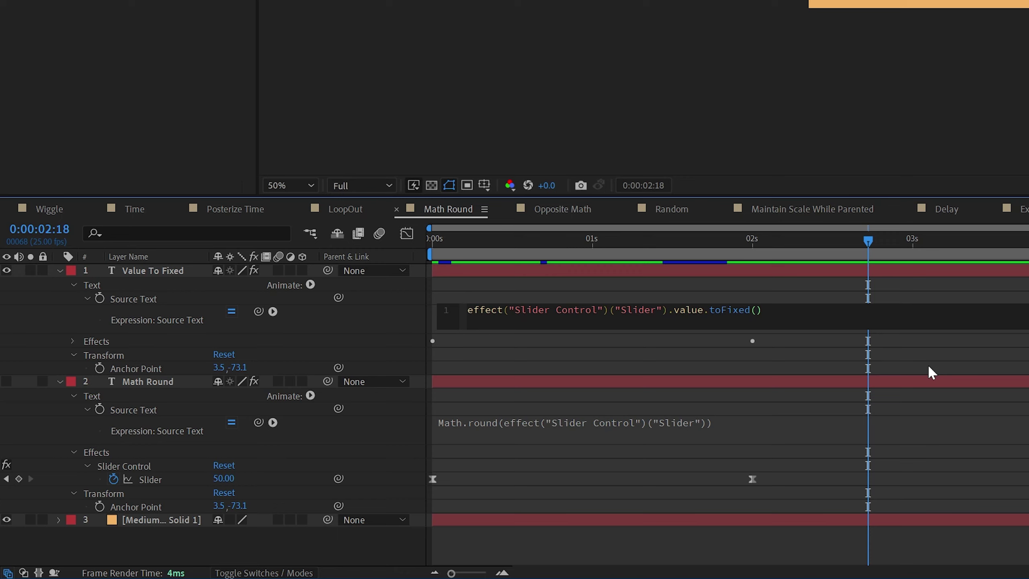
click(930, 353)
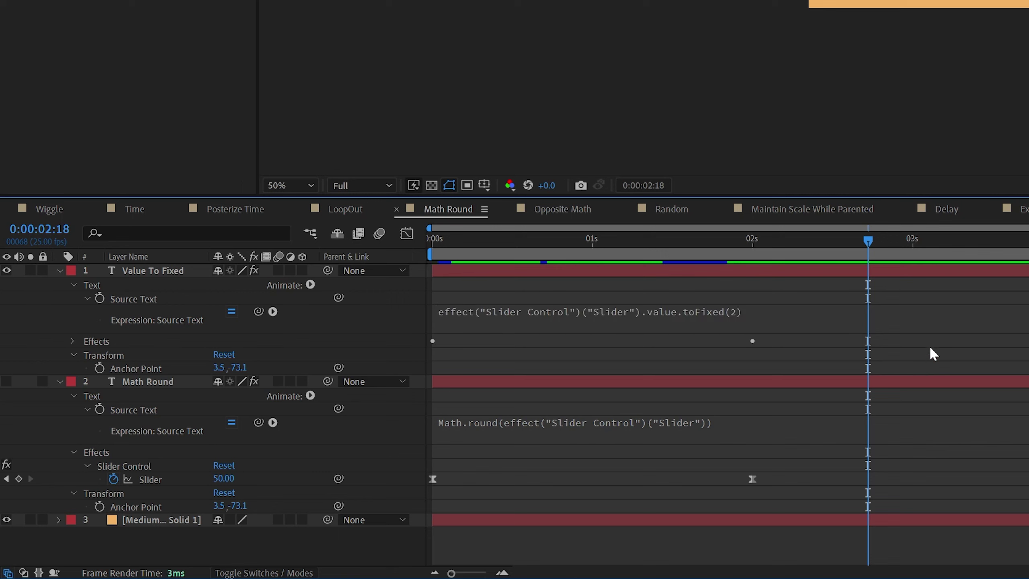
Scrub back to the start and preview the count-up with two decimals.
drag(436, 395, 253, 408)
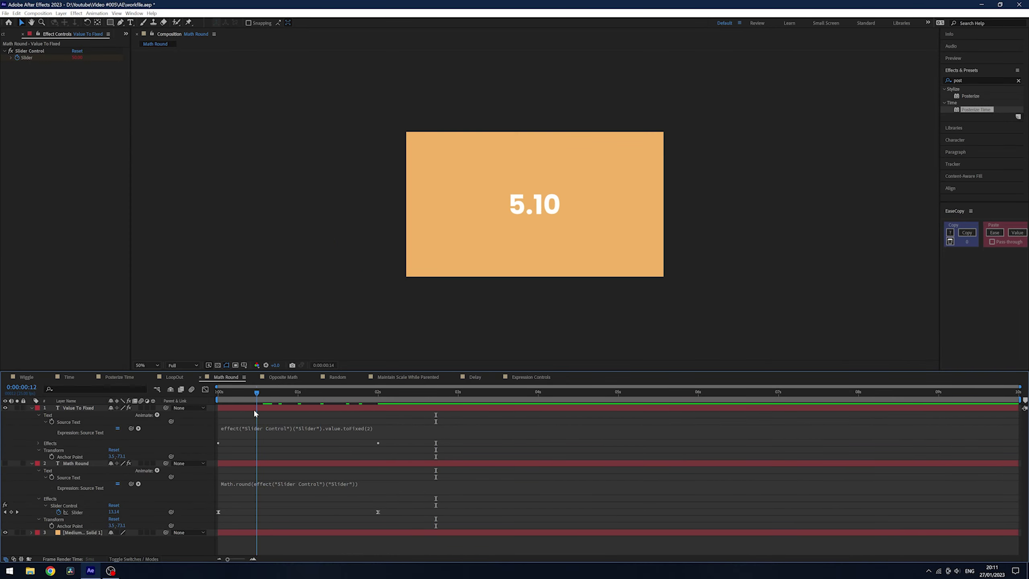
key(Home)
key(space)
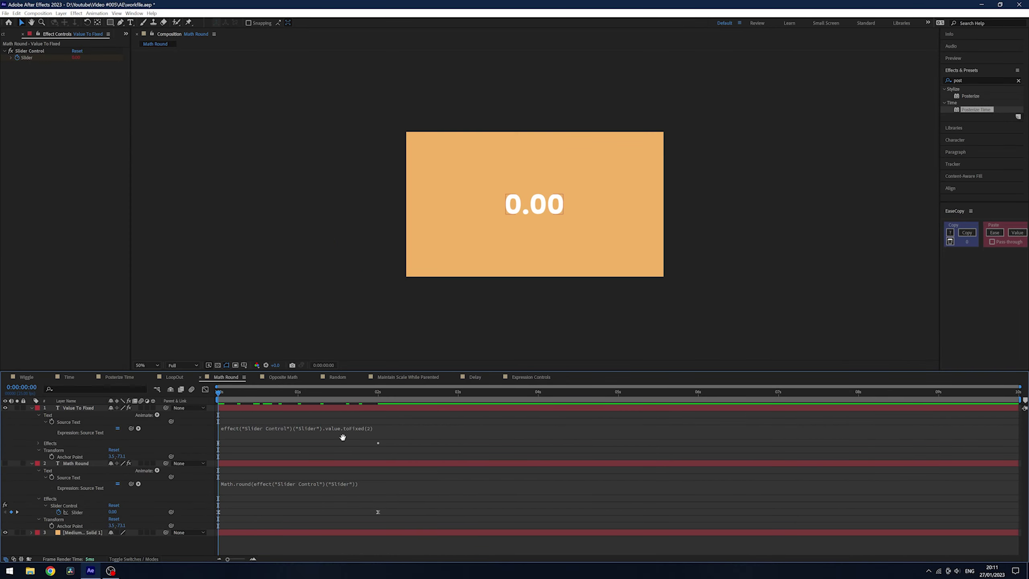
key(space)
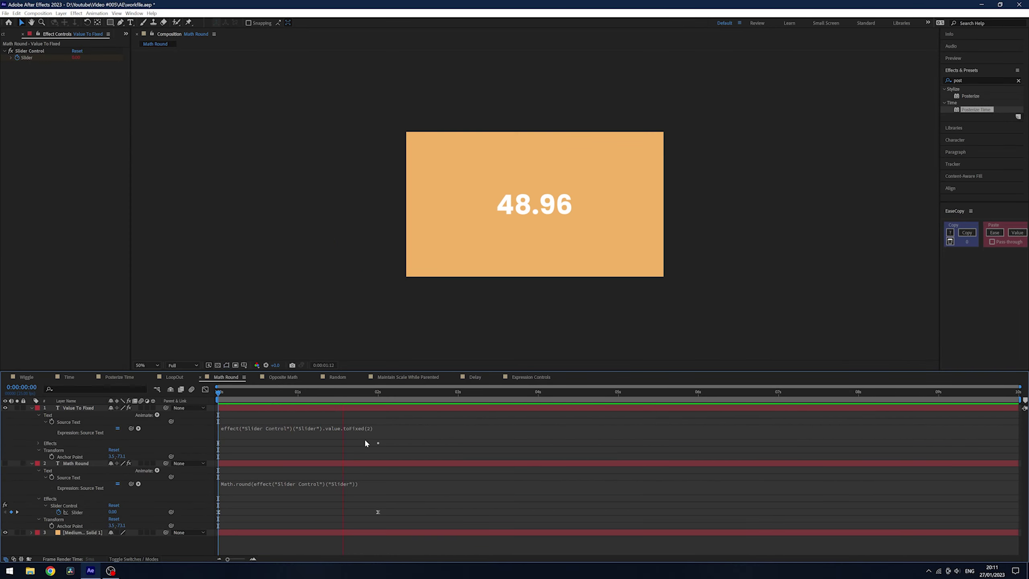
Change the Value To Fixed layer's Source Text expression to use toFixed(0) so it shows no decimals.
click(367, 429)
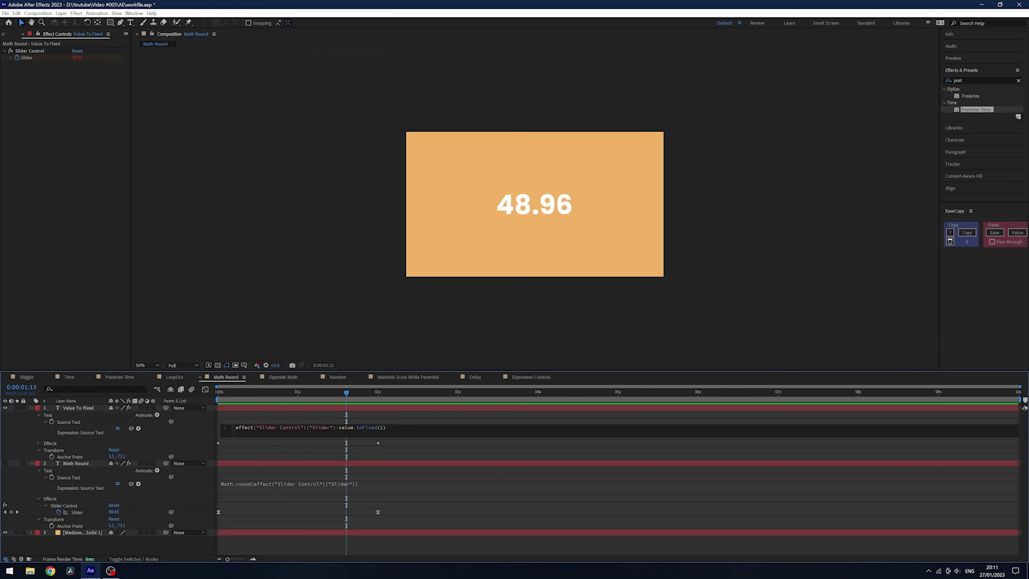
text(0)
click(416, 494)
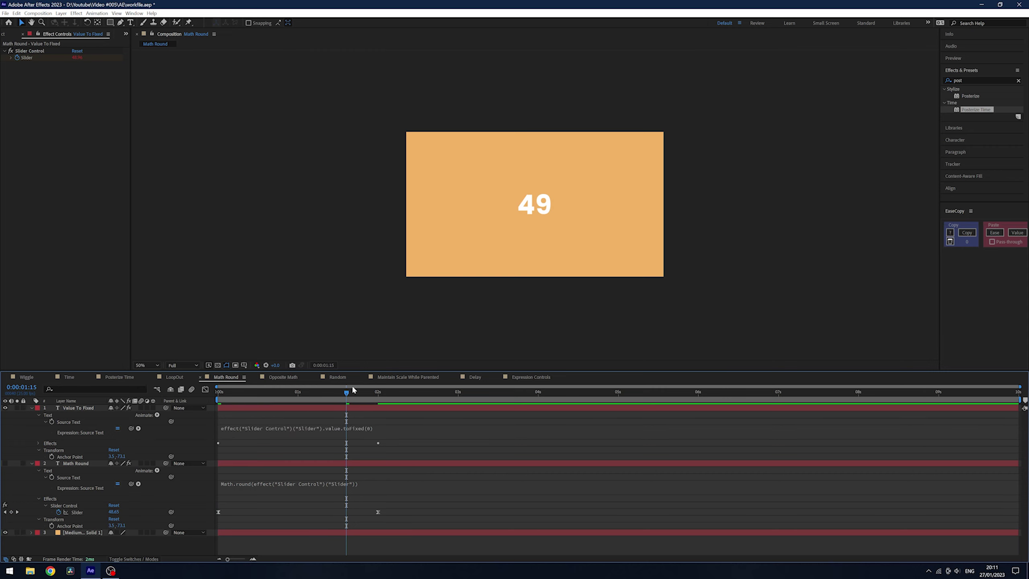
Return to the start and preview the count-up without decimals.
key(Home)
key(space)
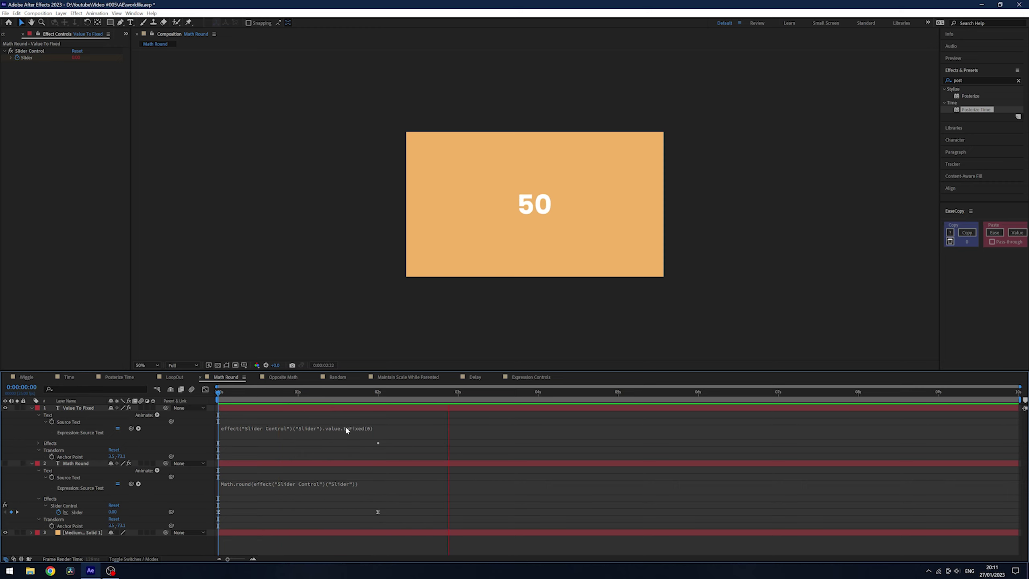
key(space)
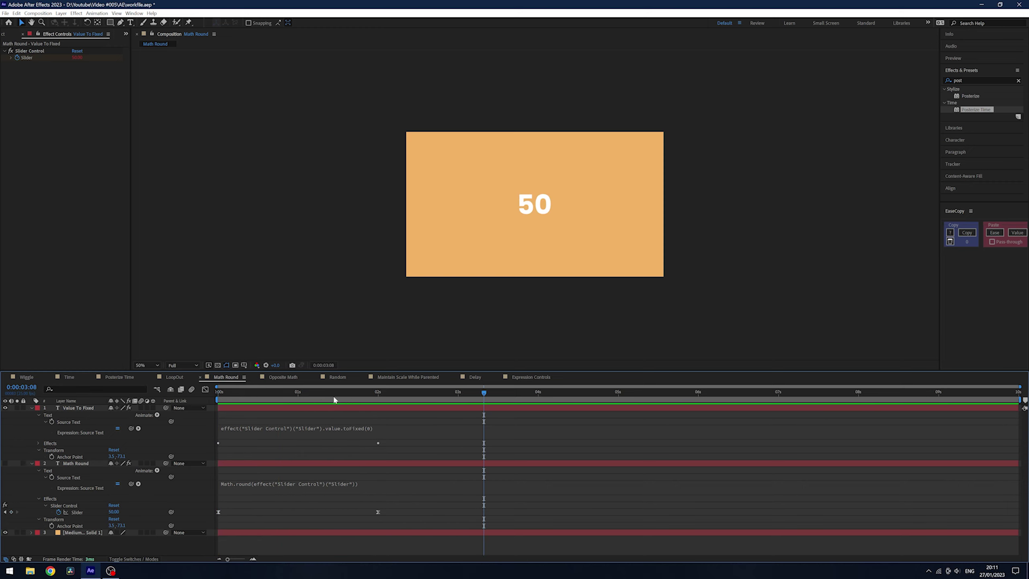
key(space)
Open the Opposite Math composition and preview the two cogs.
click(283, 378)
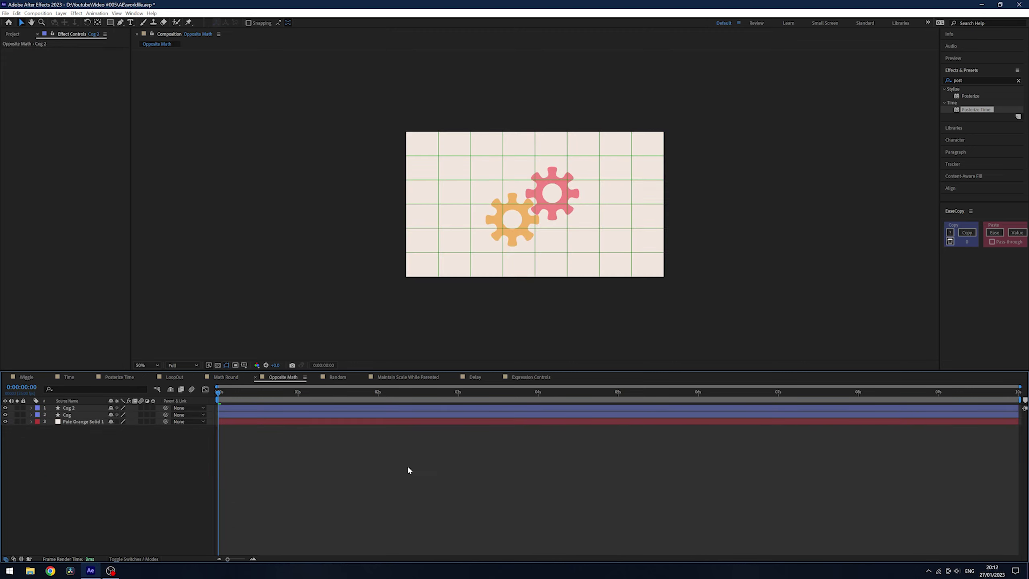
key(ctrl+apostrophe)
key(space)
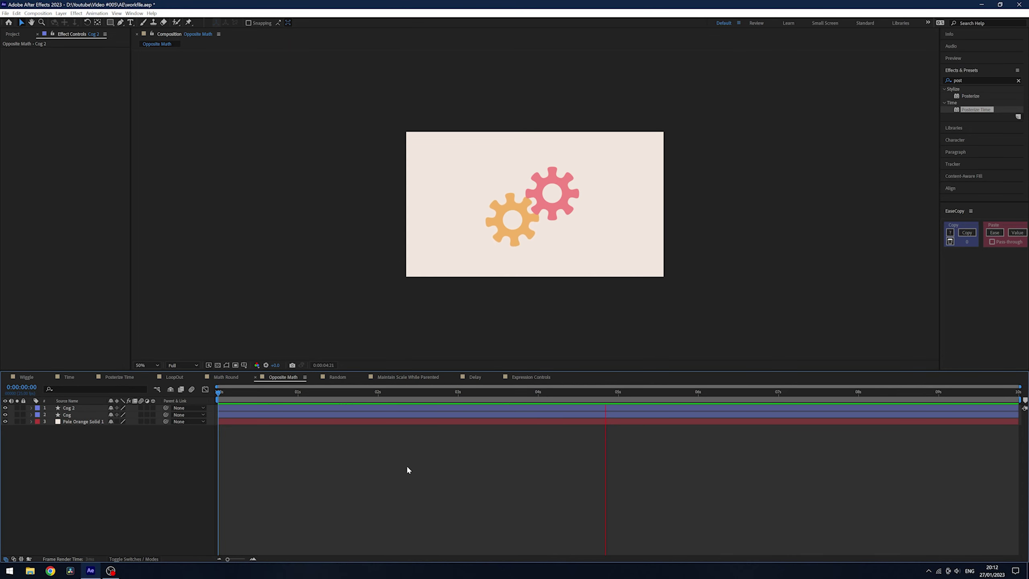
key(ctrl+apostrophe)
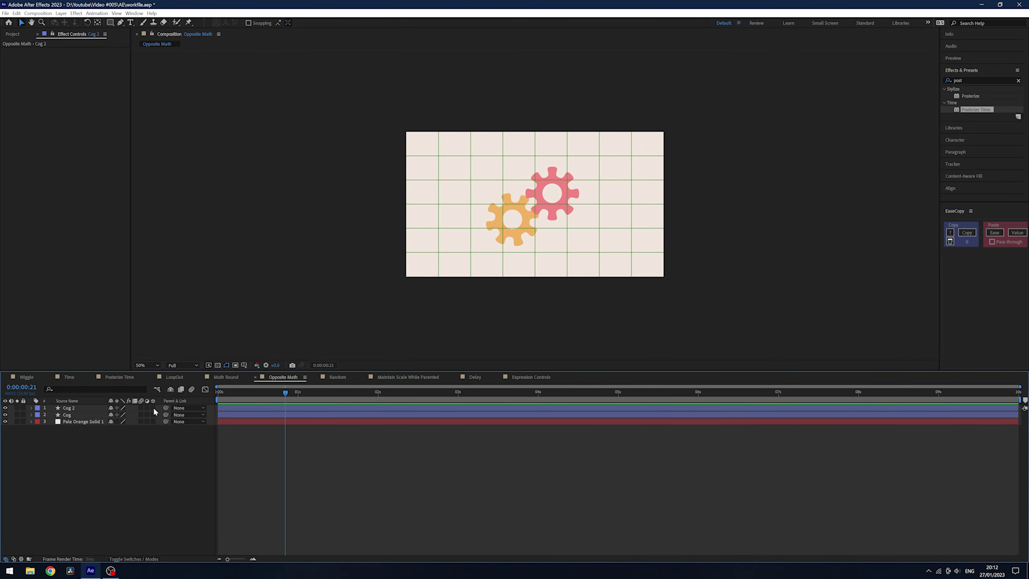
Reveal the Cog layer's Rotation property with its time*36 expression.
click(496, 229)
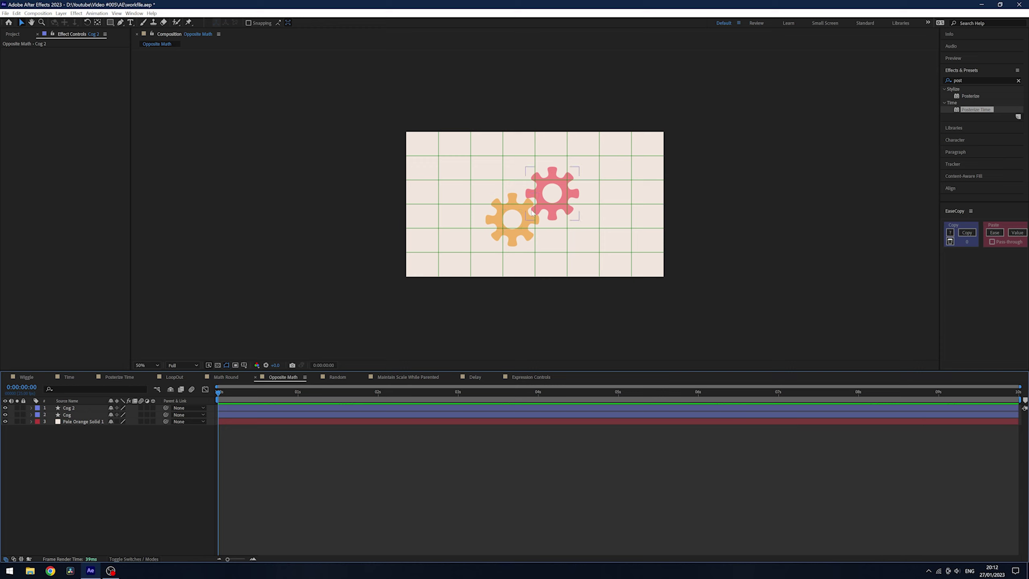
click(76, 408)
click(76, 415)
key(r)
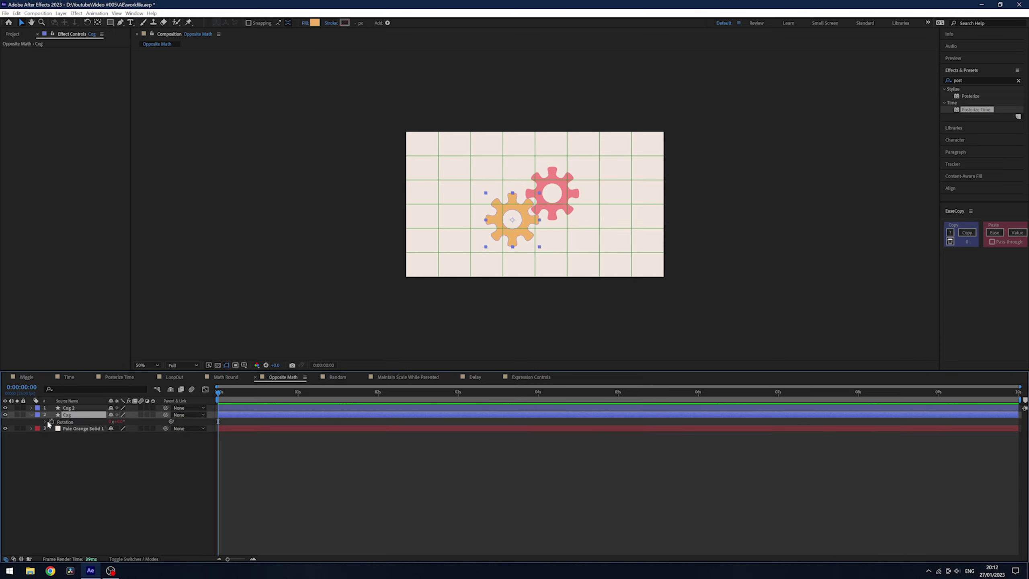
text(time*36)
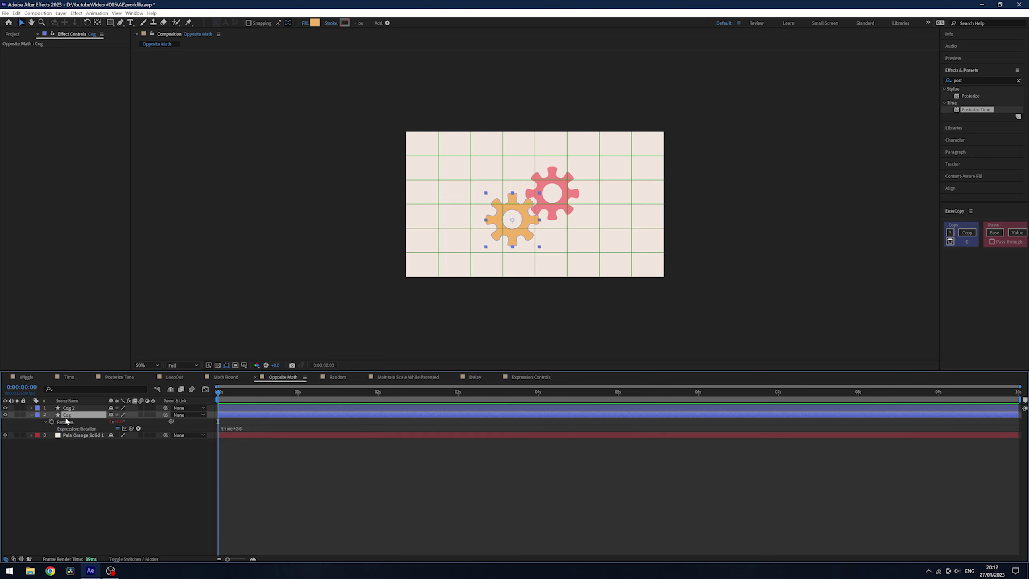
Link Cog 2's Rotation to the Cog layer's Rotation with an expression, preview it and return to the start.
click(75, 408)
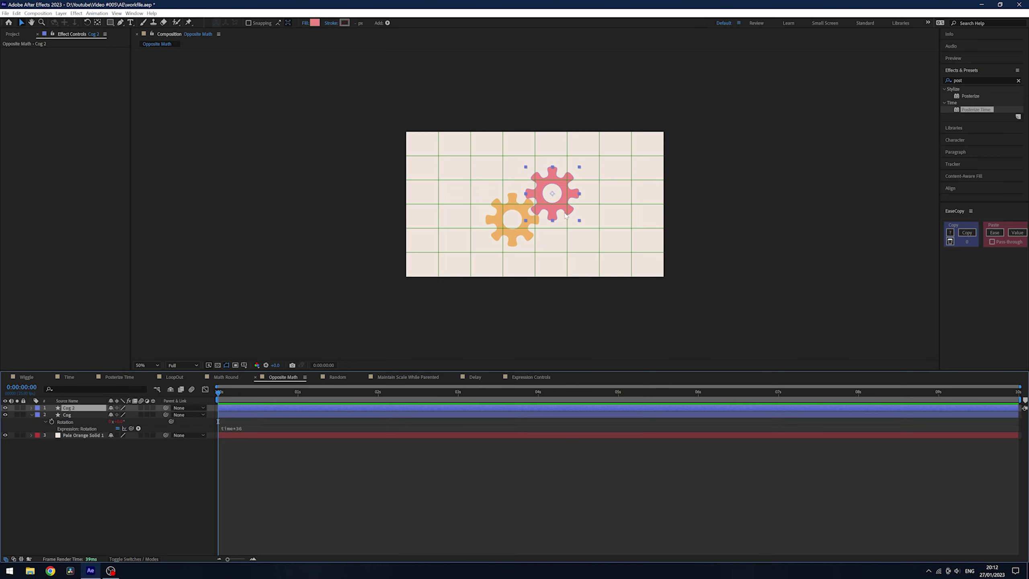
key(r)
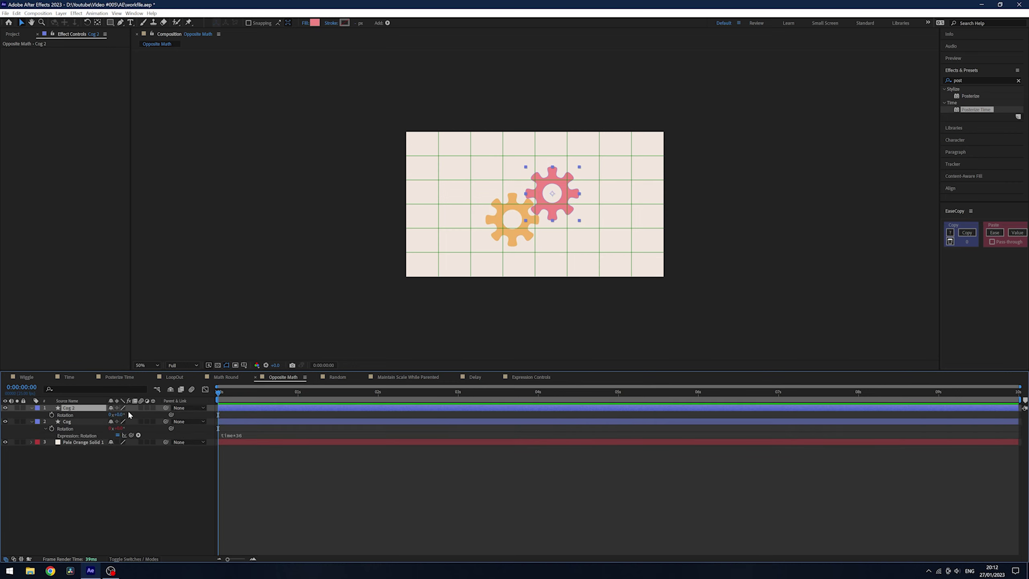
alt+click(51, 415)
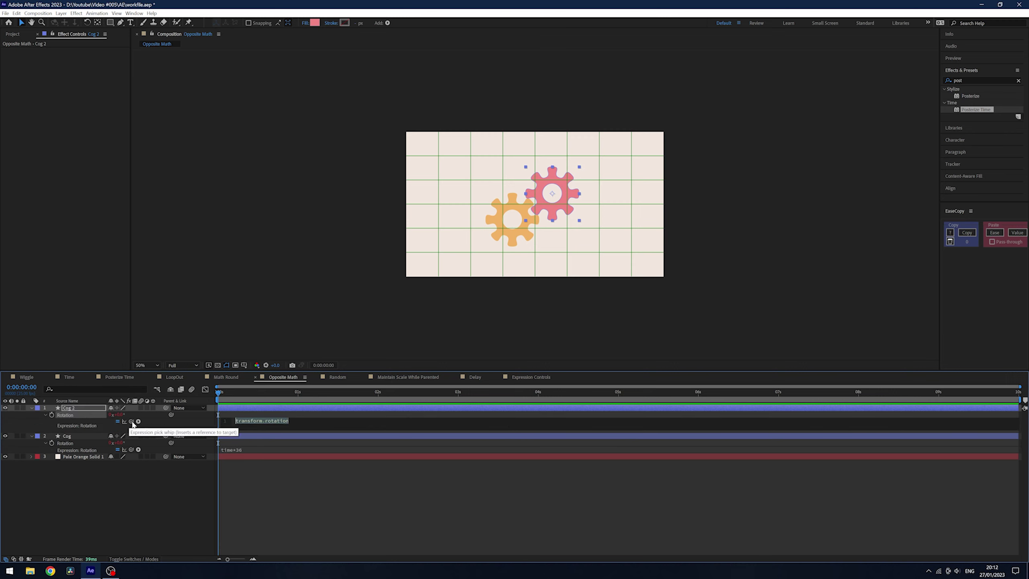
drag(130, 422, 74, 447)
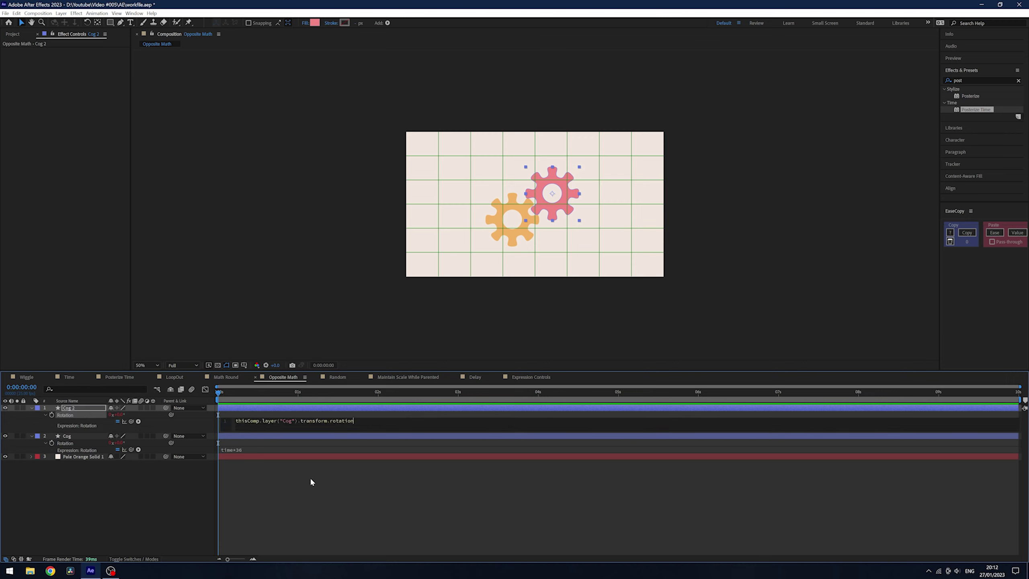
click(310, 477)
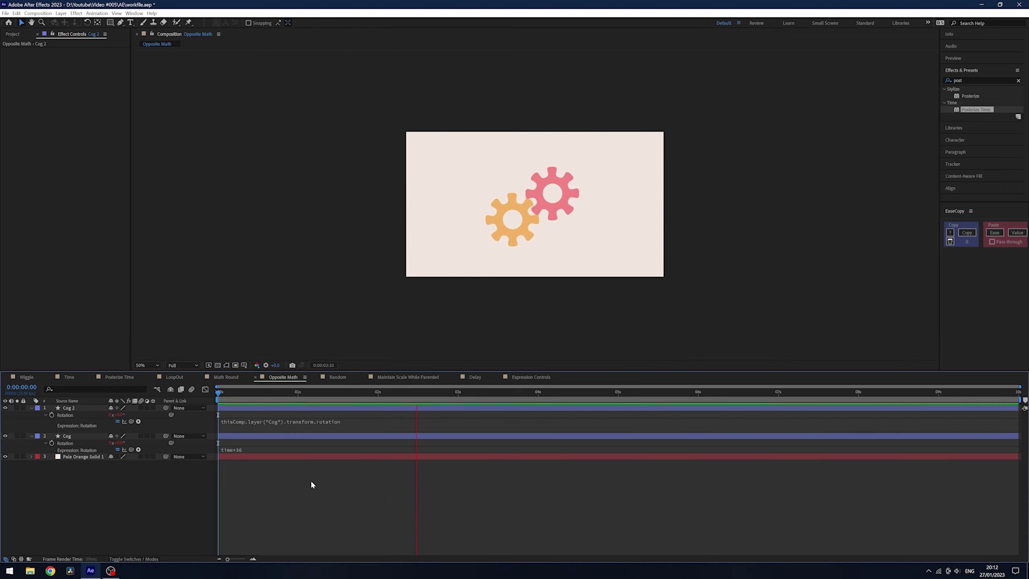
key(ctrl+apostrophe)
key(Home)
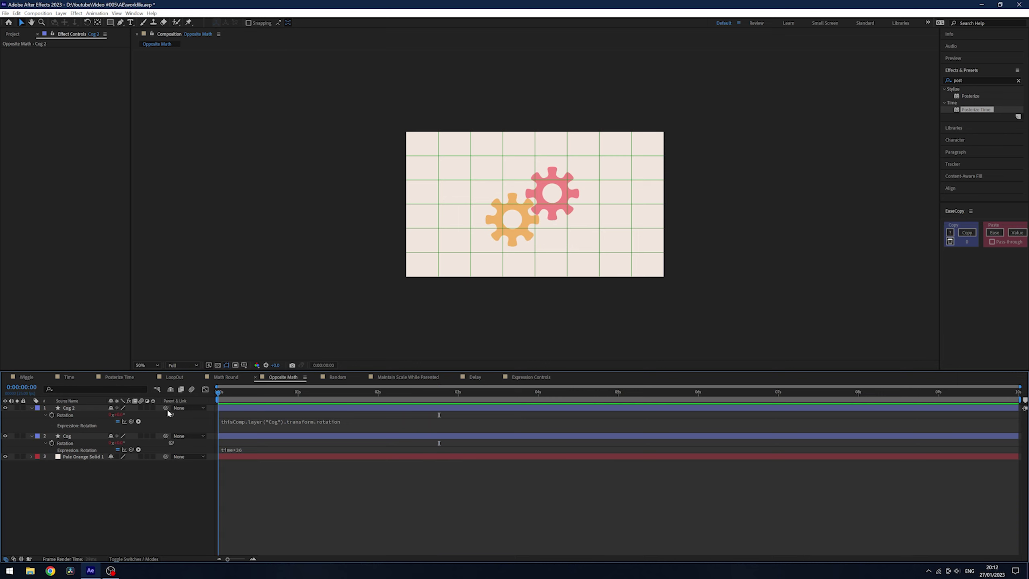
Append *-1 to Cog 2's Rotation expression to reverse its direction, and preview the cogs.
click(330, 417)
click(350, 418)
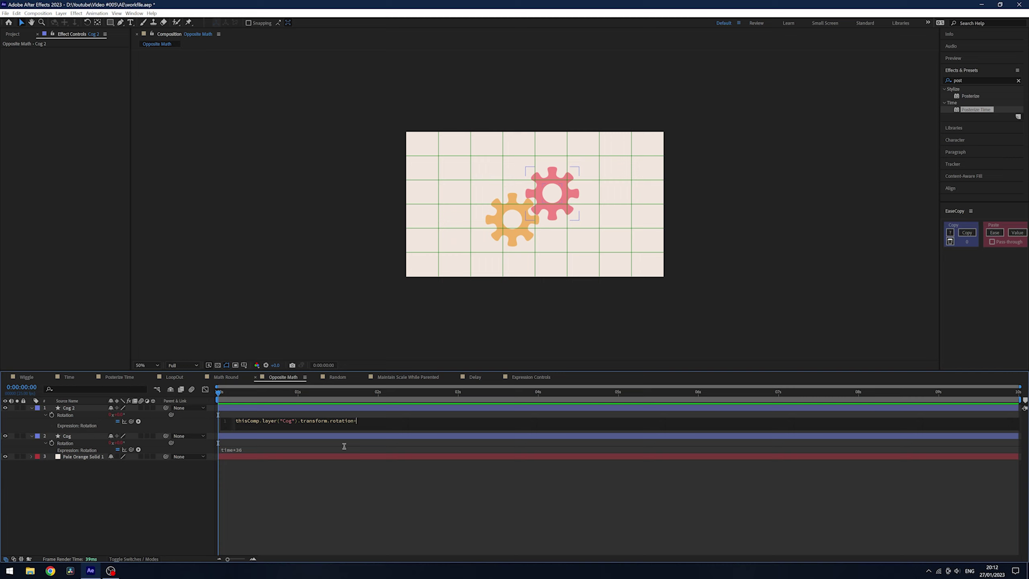
text(-1)
click(363, 465)
key(space)
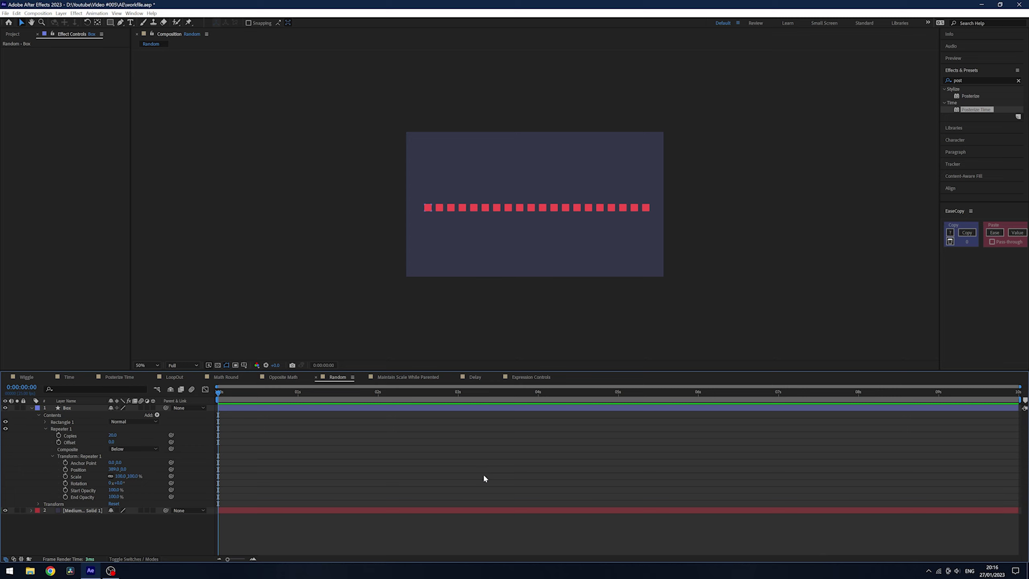
Add the expression random(60); to the Box layer's Repeater 1 Rotation, and scrub through the timeline to check the motion.
click(80, 408)
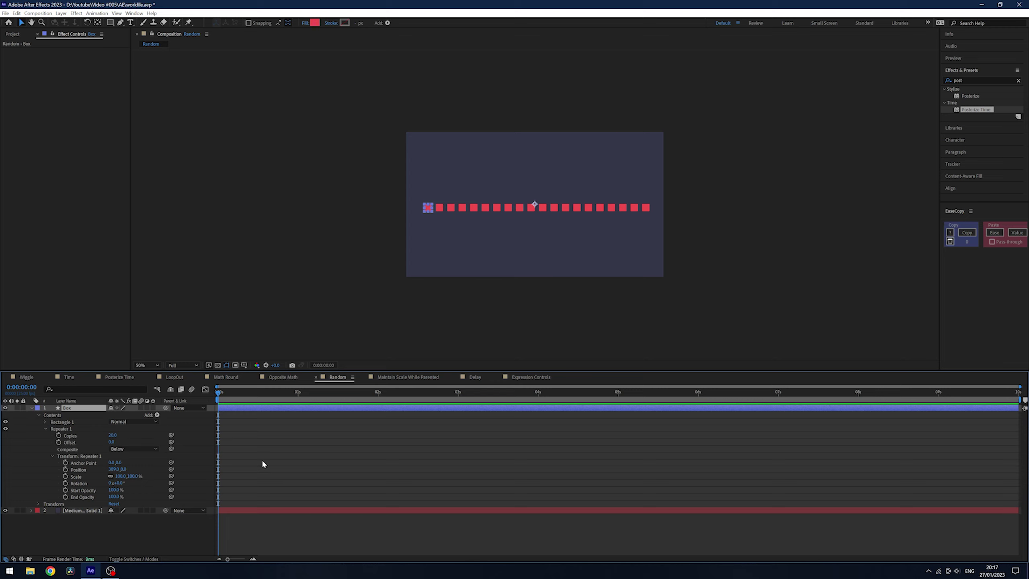
mouse_move(117, 483)
mouse_down()
mouse_move(134, 477)
mouse_move(122, 481)
mouse_up()
alt+click(65, 483)
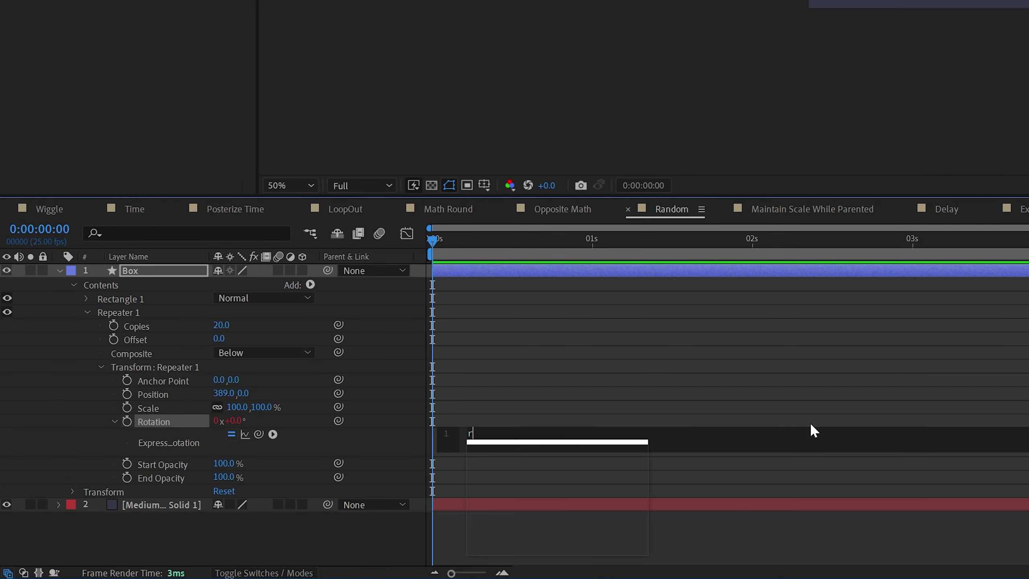
text(random)
key(Return)
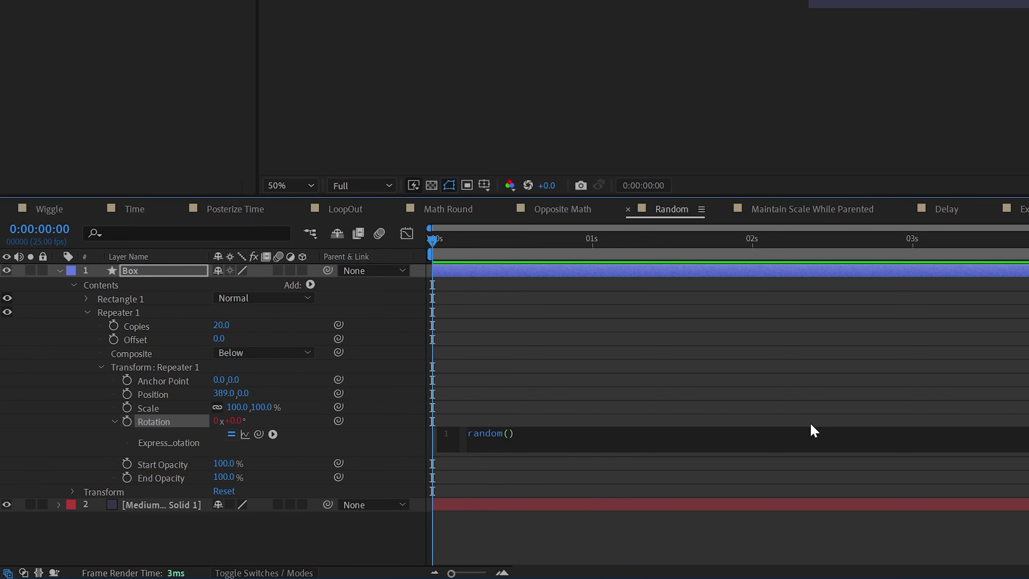
text(60))
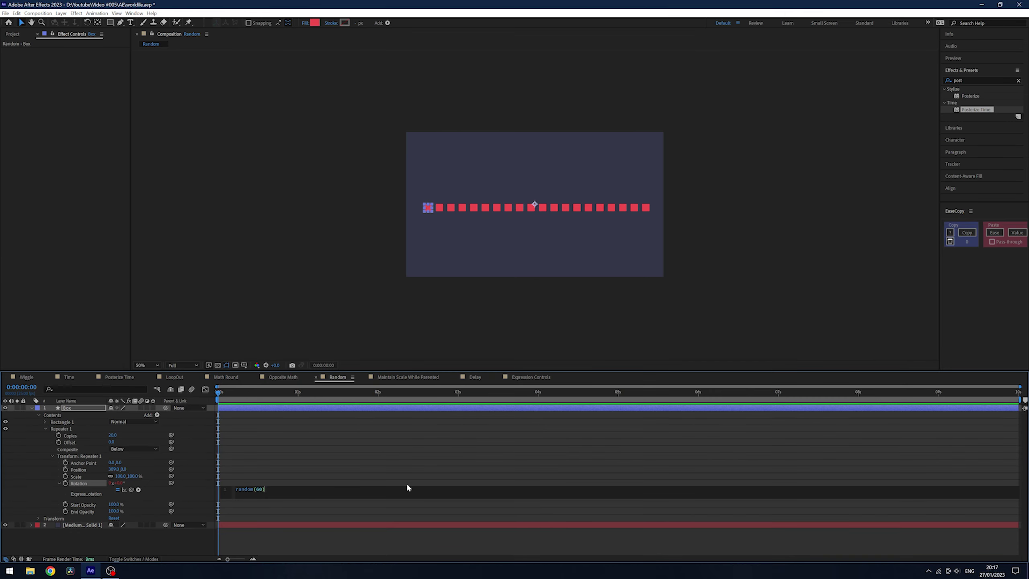
text(;)
click(333, 448)
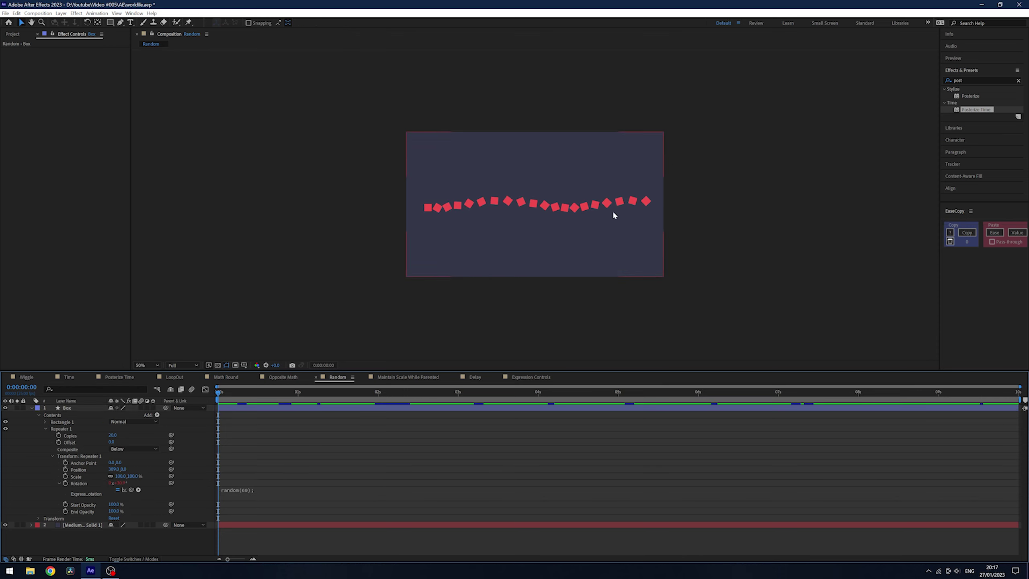
drag(218, 392, 307, 400)
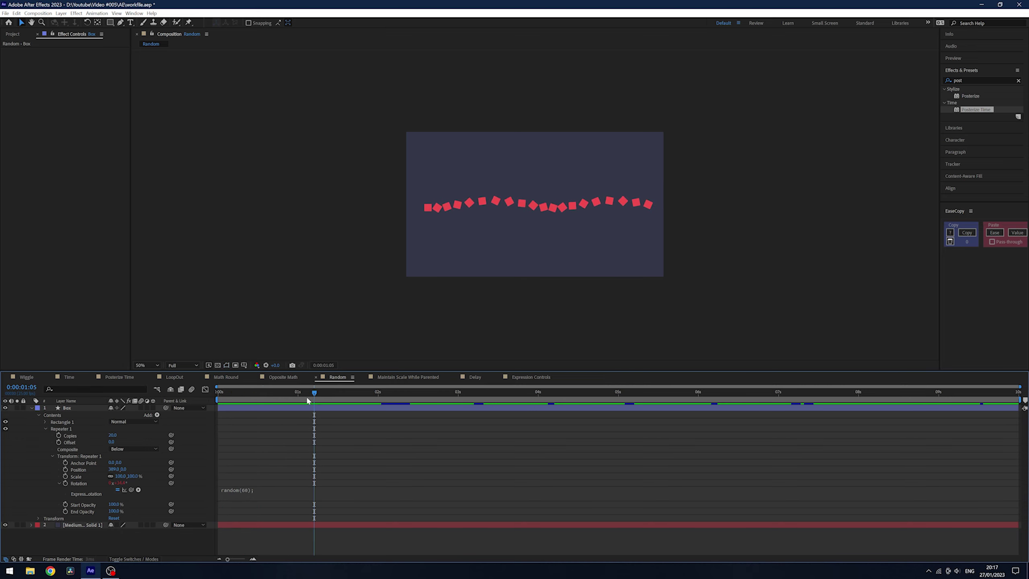
key(Home)
Insert posterizeTime(0); on a line above random(60); in the repeater's Rotation expression and preview the boxes.
click(278, 492)
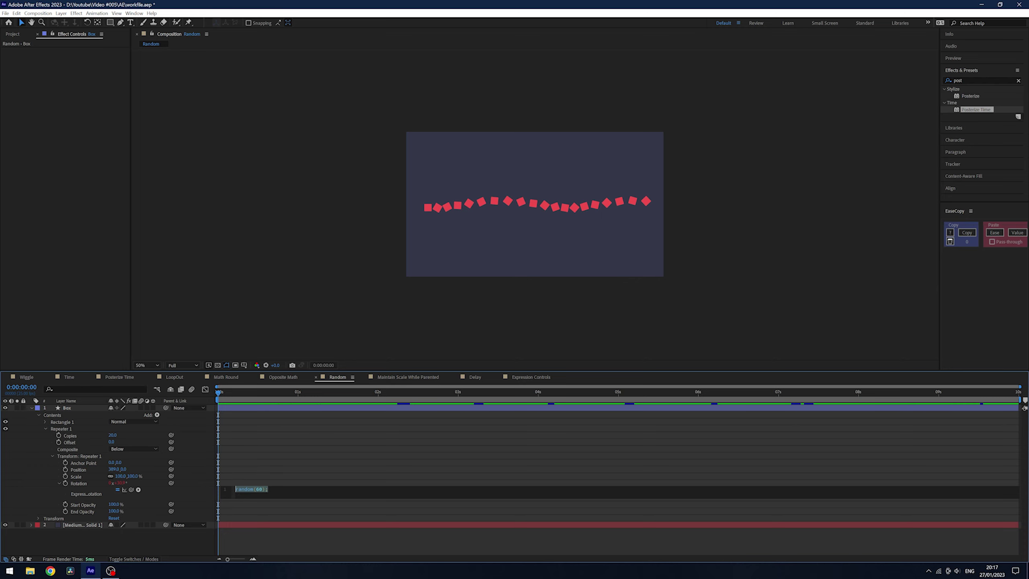
click(259, 489)
key(Return)
key(Up)
text(posterizeTime()0)
text(;)
click(334, 473)
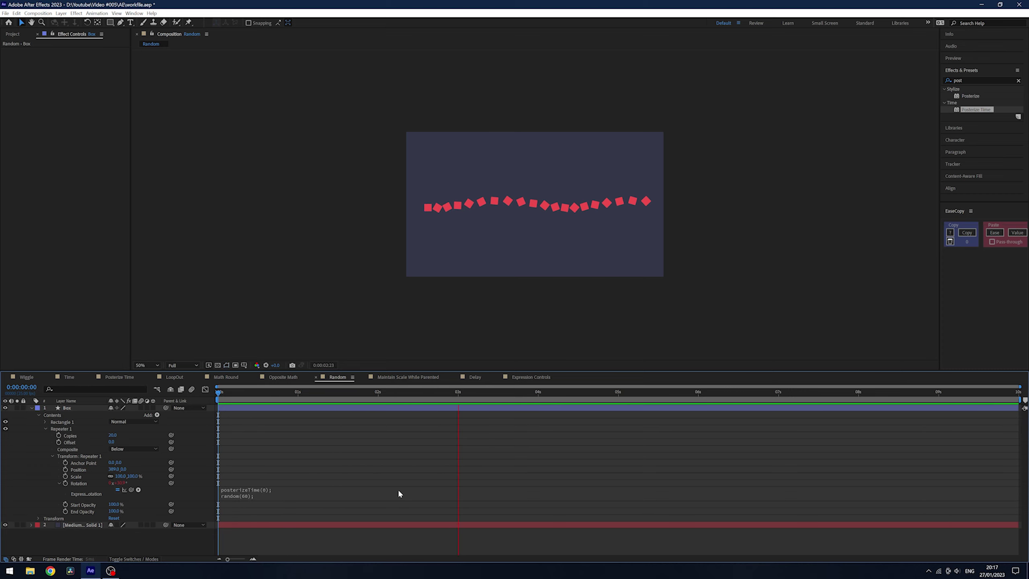
key(space)
Change the repeater's Rotation expression to posterizeTime(2); and preview the boxes again.
click(344, 488)
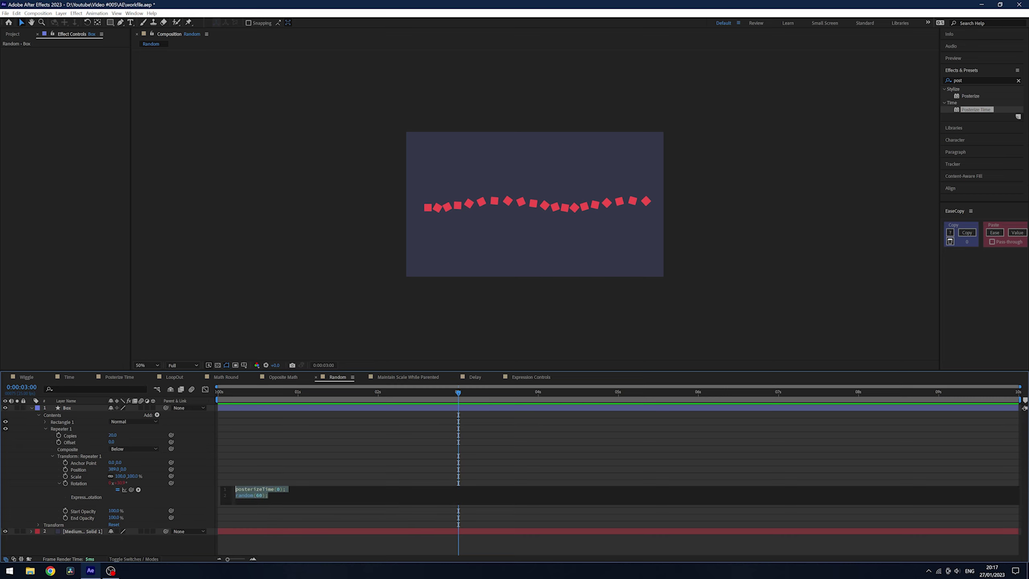
click(278, 489)
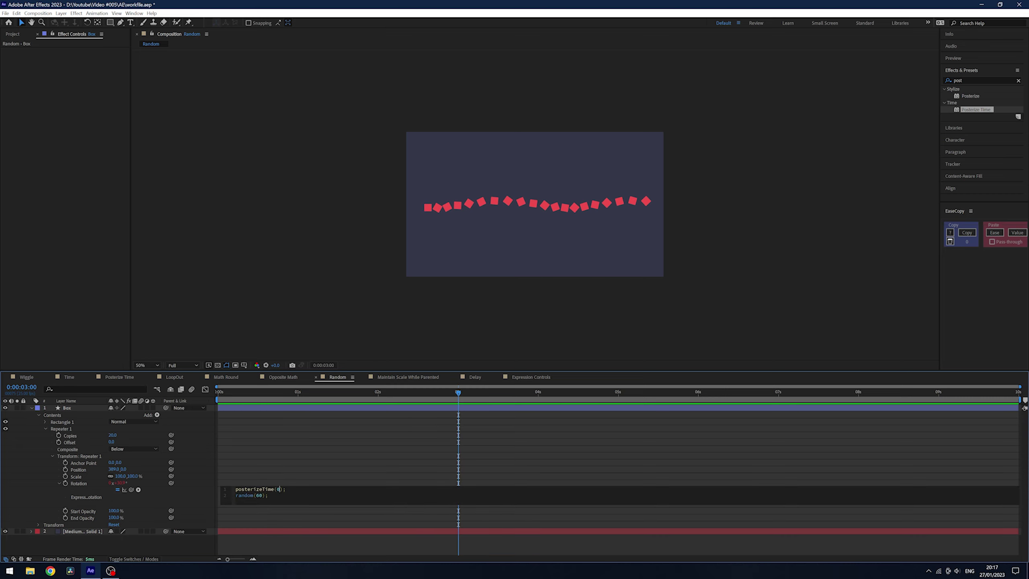
click(355, 454)
key(space)
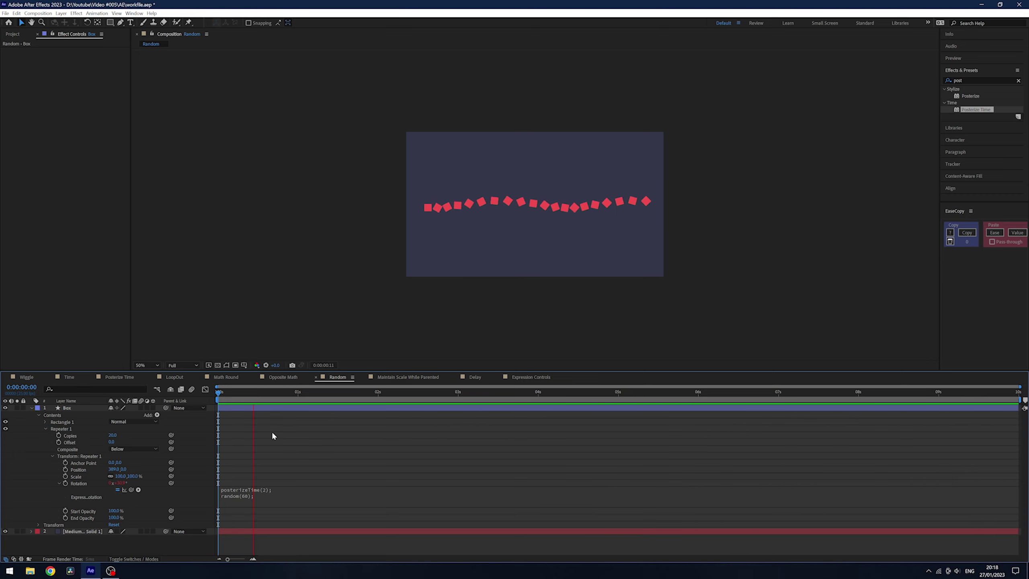
key(space)
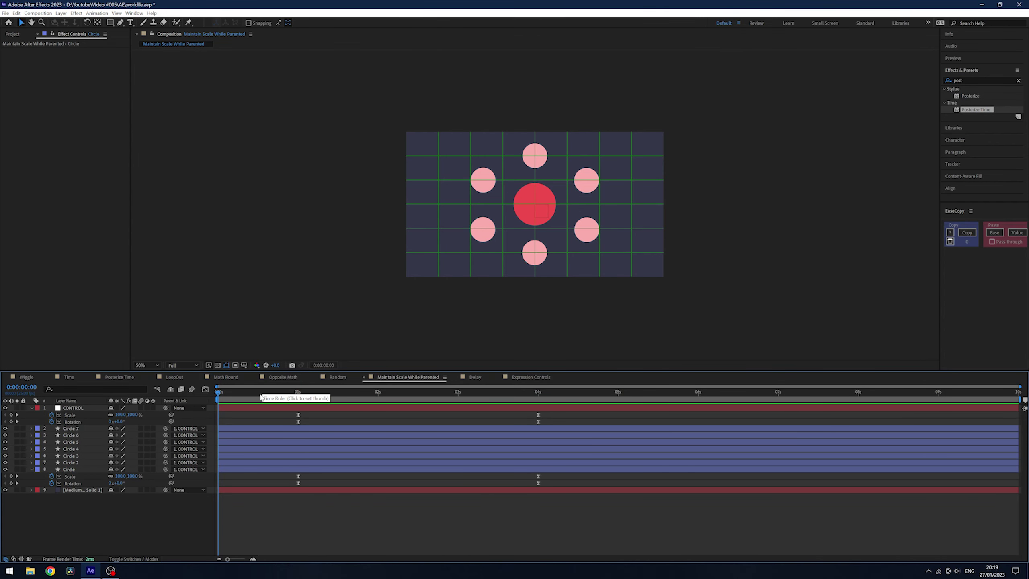
Paste the expression starting with s = []; and ps = parent.transform.scale.value; into Circle 2's Scale.
drag(262, 396, 168, 445)
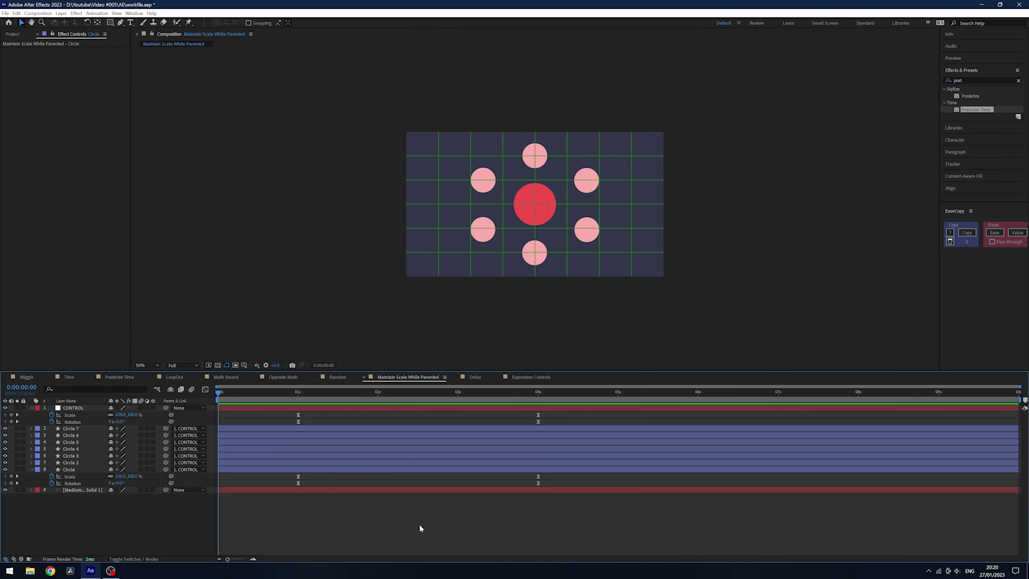
click(71, 463)
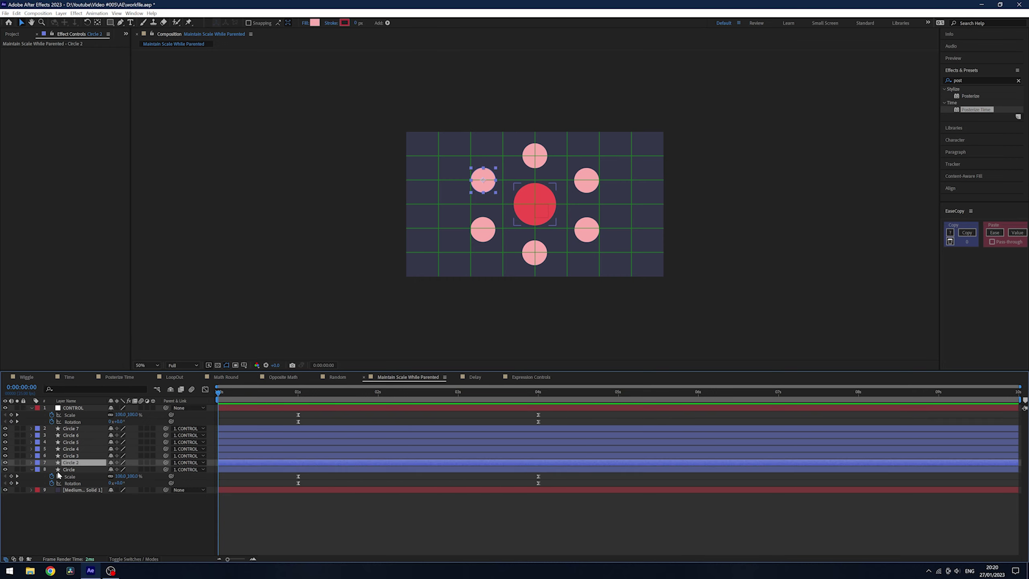
key(s)
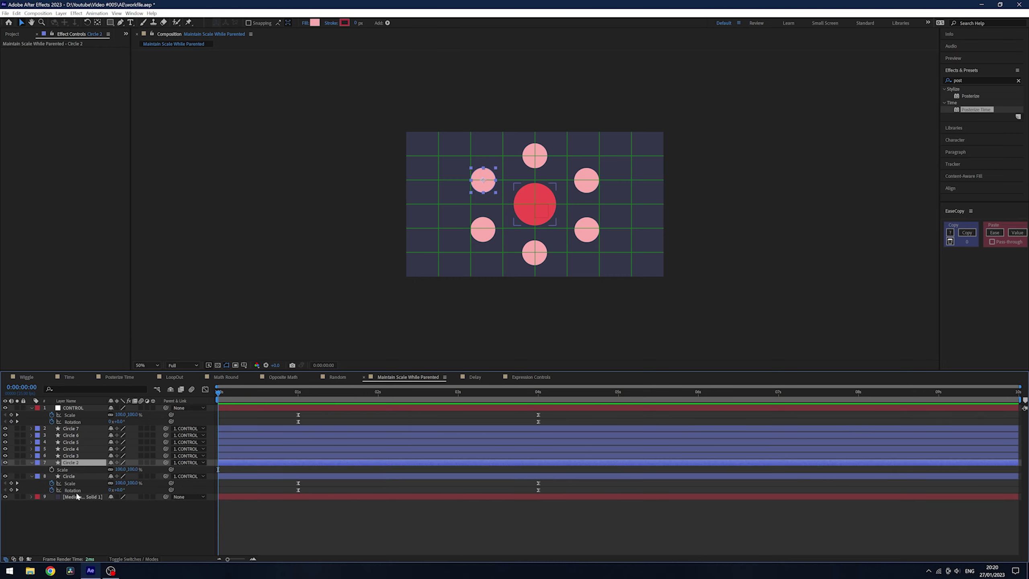
alt+click(52, 469)
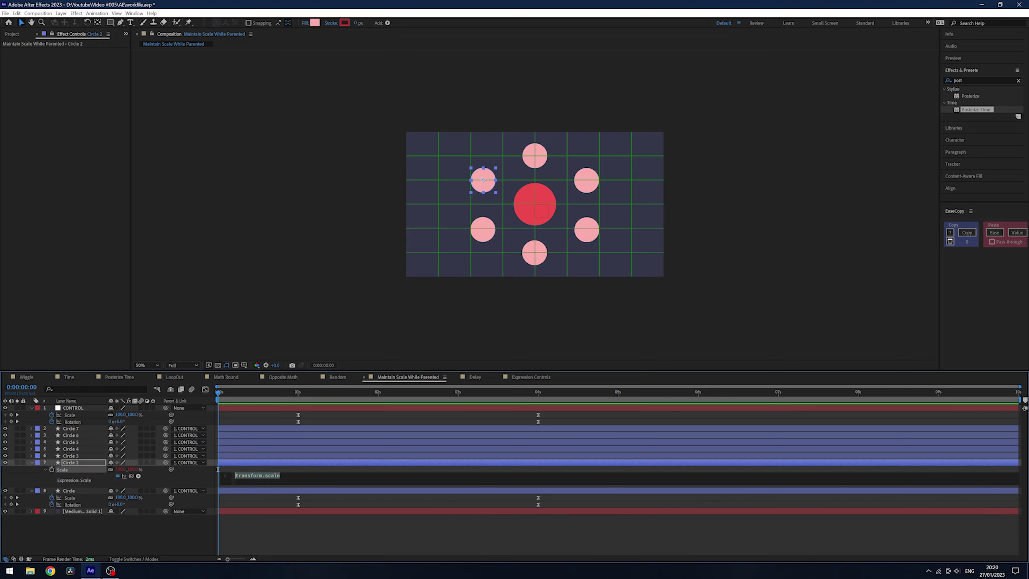
key(ctrl+v)
Examine the lines of the scale expression on Circle 2, back to its beginning.
key(Up)
key(Up)
key(Up)
key(Up)
key(Down)
key(Down)
key(Up)
key(Up)
key(Up)
key(Up)
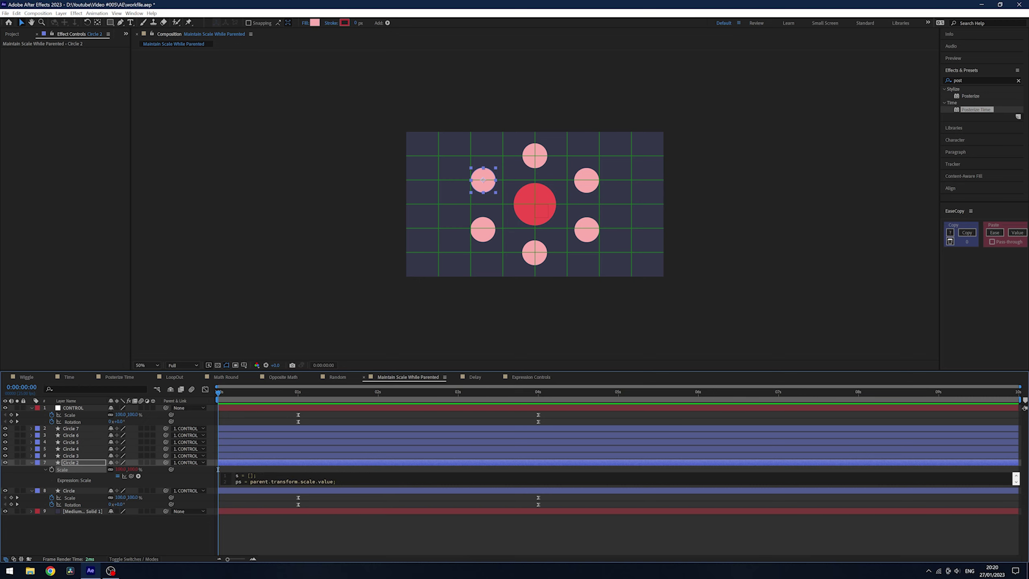
Copy only the expression from Circle 2's Scale and paste it onto the layers Circle 3 through Circle 7.
click(359, 506)
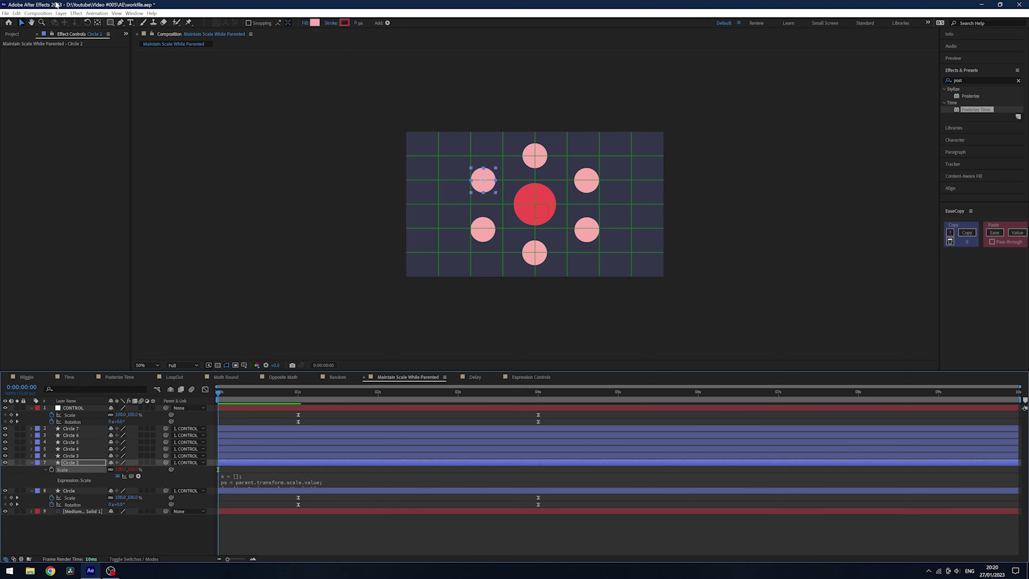
click(17, 13)
click(61, 83)
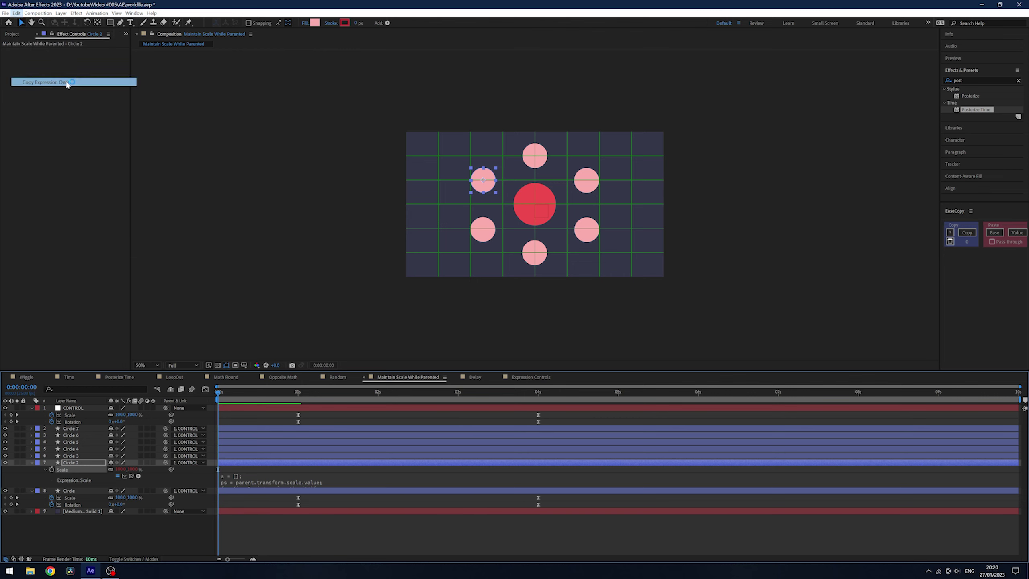
shift+click(78, 426)
key(ctrl+v)
click(385, 527)
Preview the parented circles and scrub through the timeline to check how they scale with the CONTROL layer.
key(space)
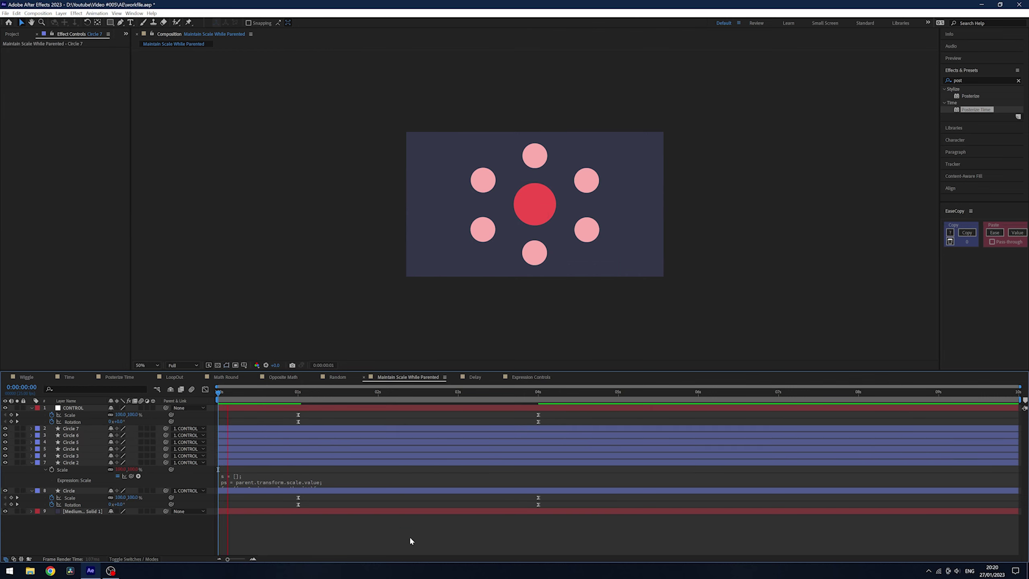
drag(312, 391, 409, 397)
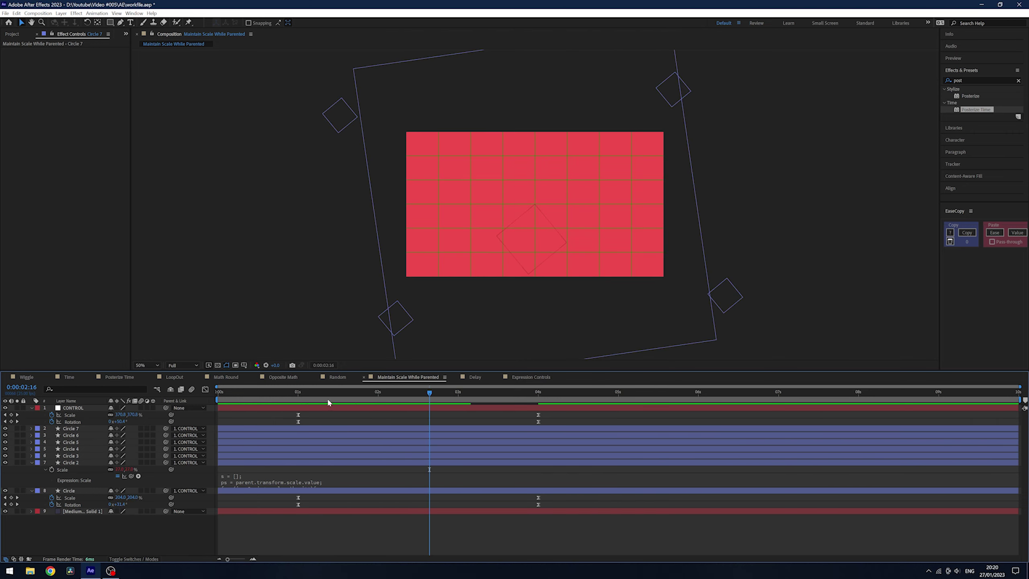
click(259, 399)
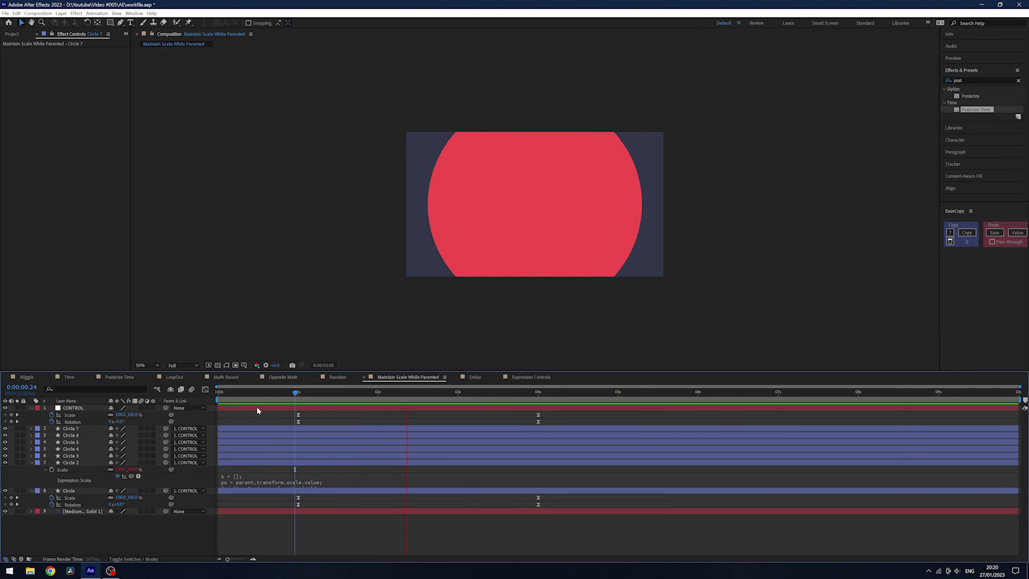
click(255, 407)
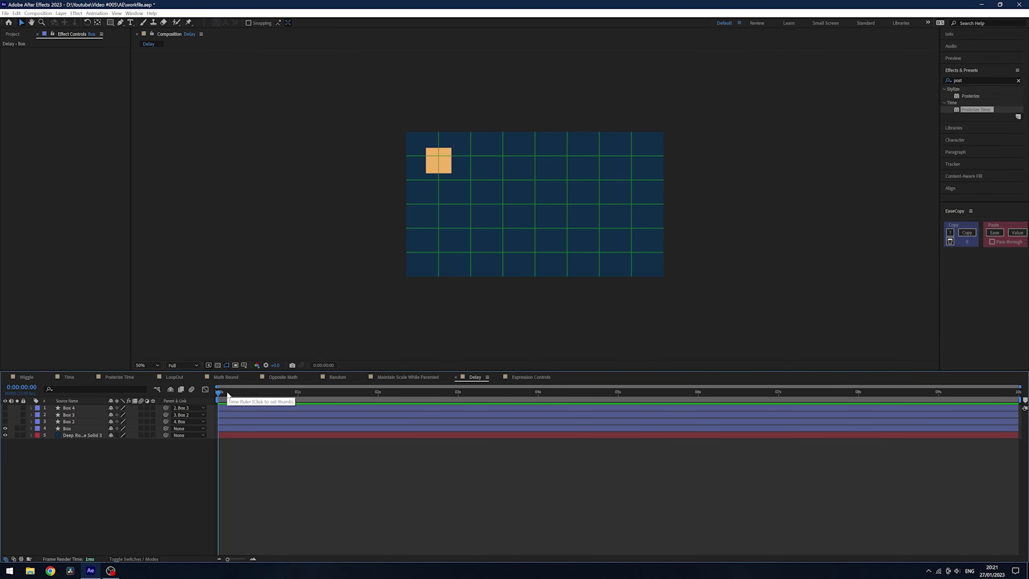
In the Delay composition, reveal the Box layer's Position keyframes and preview its movement.
mouse_move(227, 395)
mouse_down()
mouse_move(338, 398)
mouse_move(220, 397)
mouse_up()
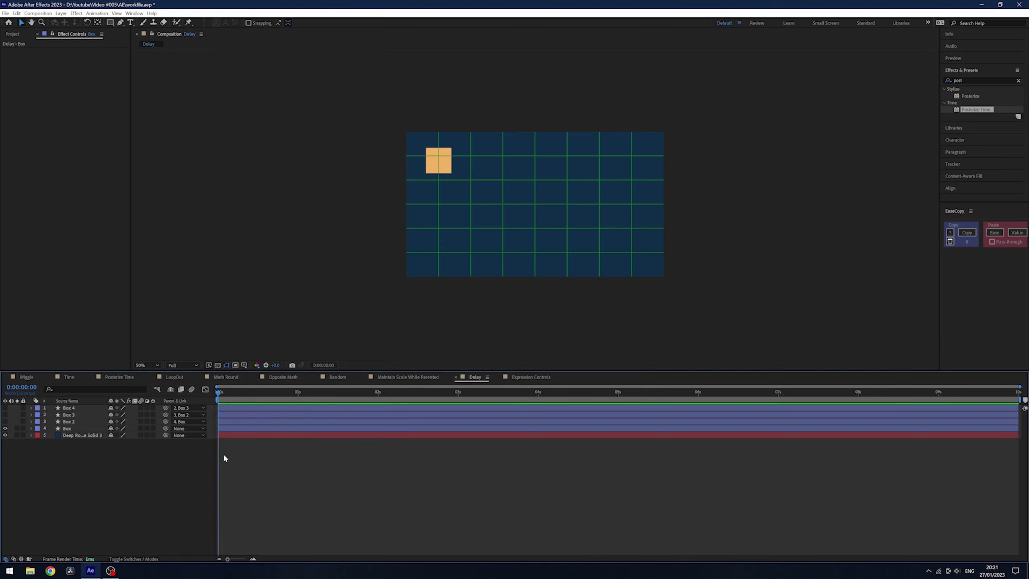
key(space)
key(space)
click(291, 429)
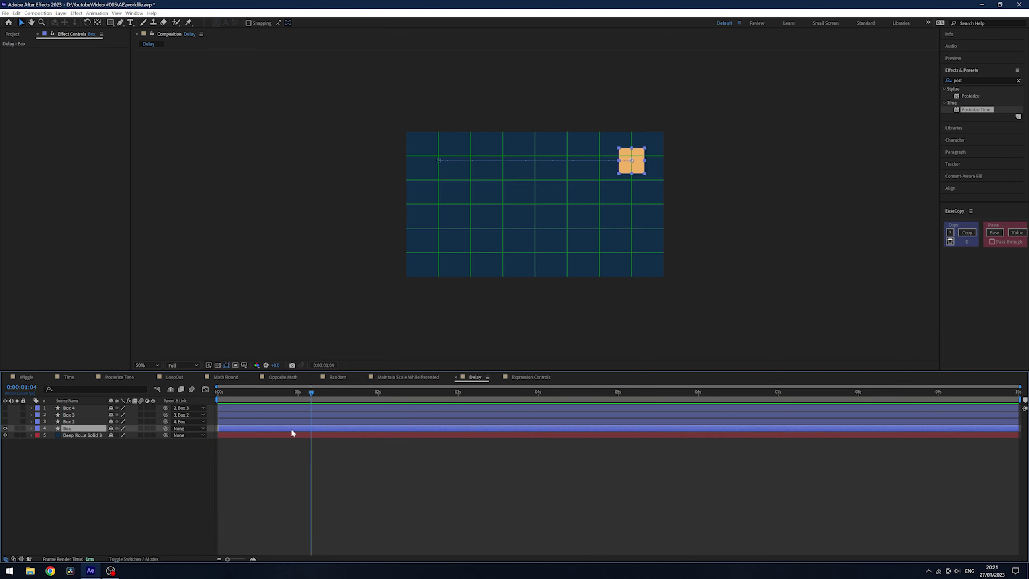
key(u)
key(space)
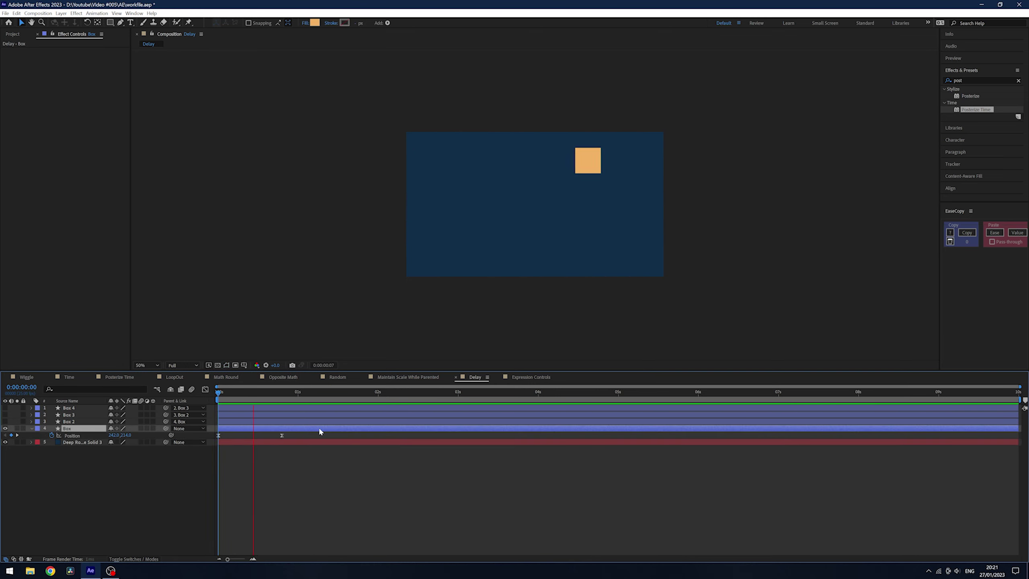
key(space)
Make the hidden layers Box 2, Box 3 and Box 4 visible in the Delay composition.
click(4, 422)
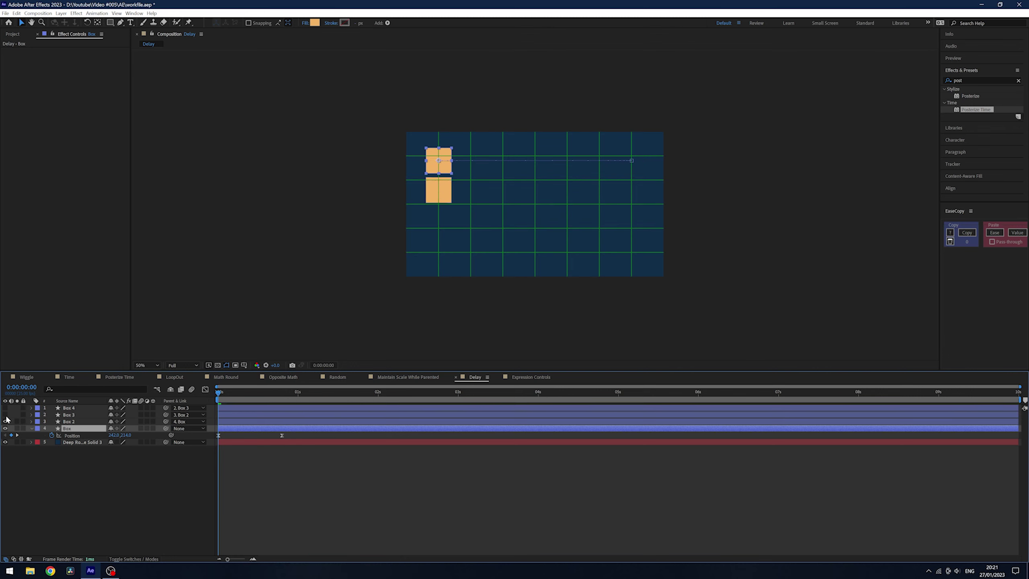
click(5, 414)
click(5, 407)
click(405, 497)
Examine the parenting chain by selecting the Box, Box 2, Box 3 and Box 4 layers in turn.
click(69, 422)
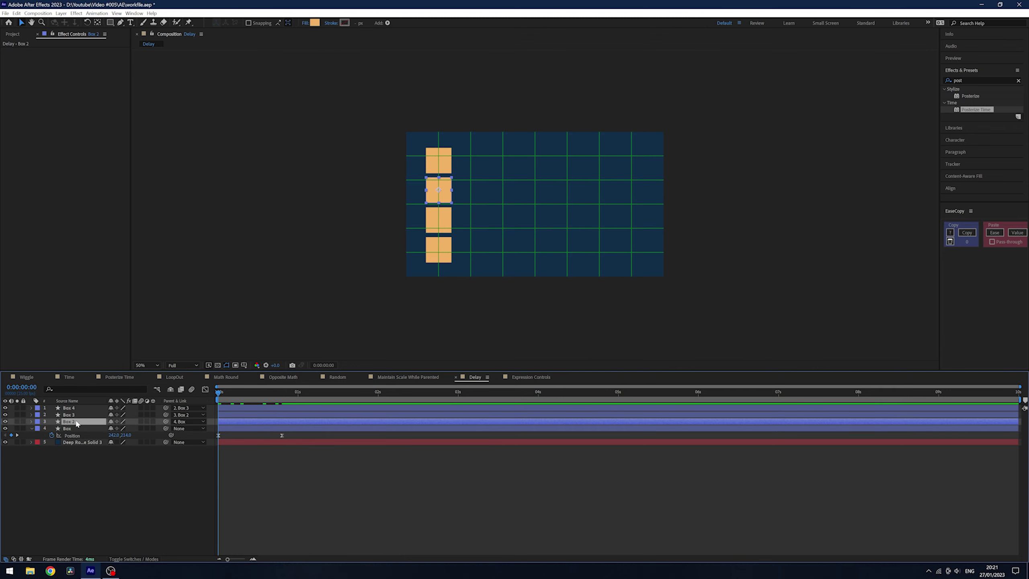
click(72, 418)
click(76, 422)
click(80, 429)
click(73, 415)
click(74, 422)
click(77, 408)
click(76, 412)
click(352, 481)
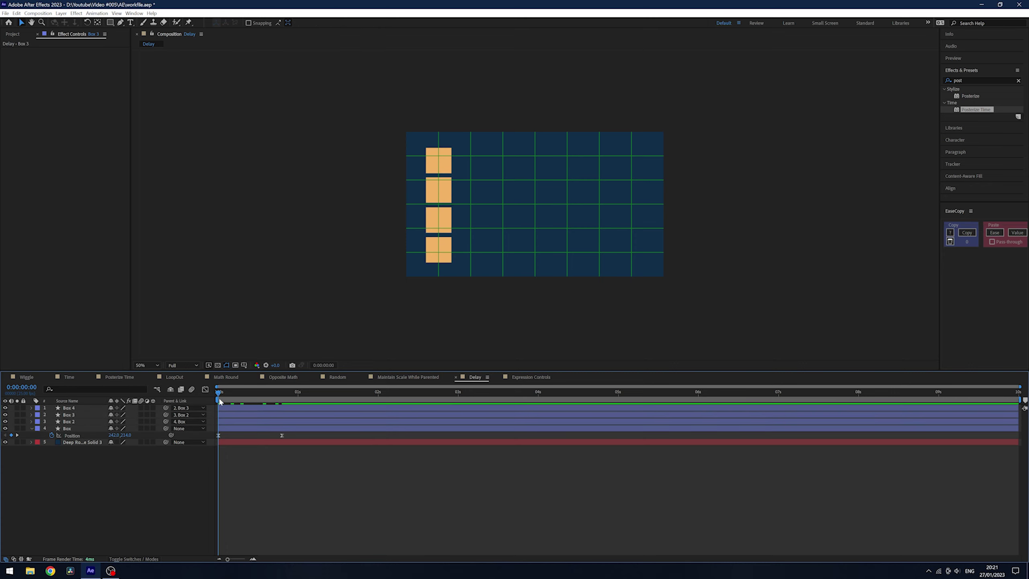
Preview the four parented boxes moving together and inspect the Box layer's Position keyframes.
drag(220, 392, 299, 399)
key(space)
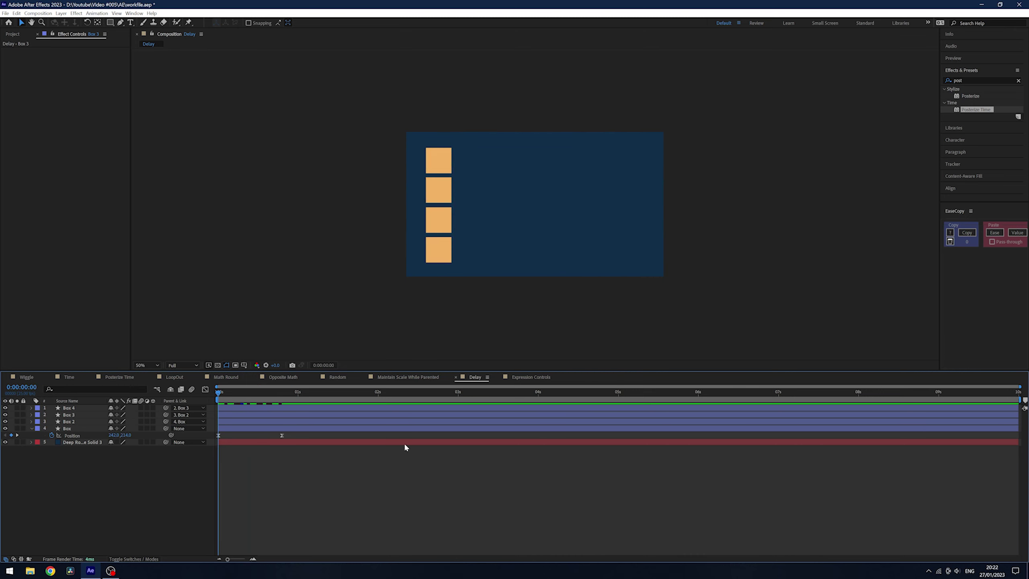
key(space)
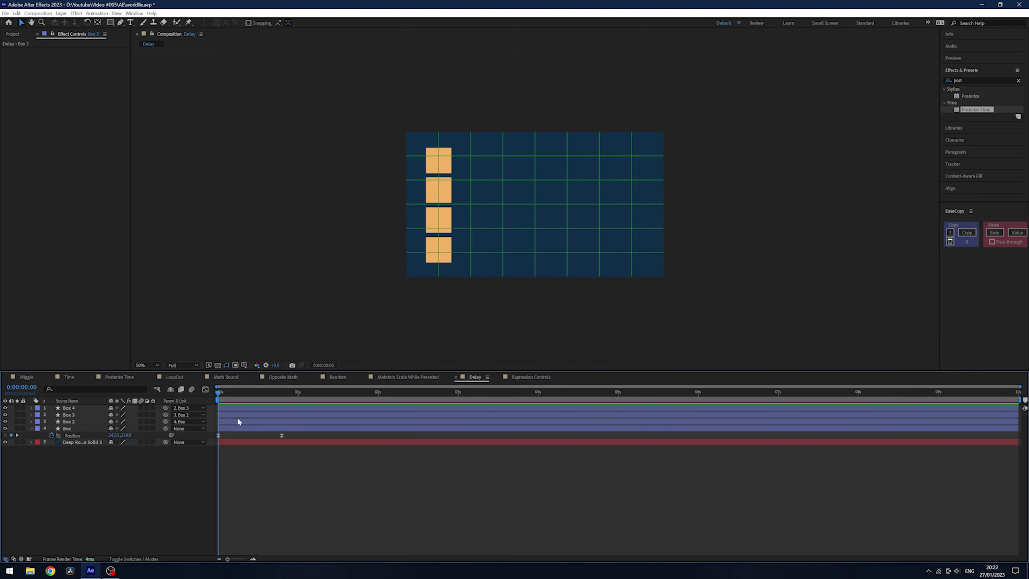
click(244, 420)
click(324, 435)
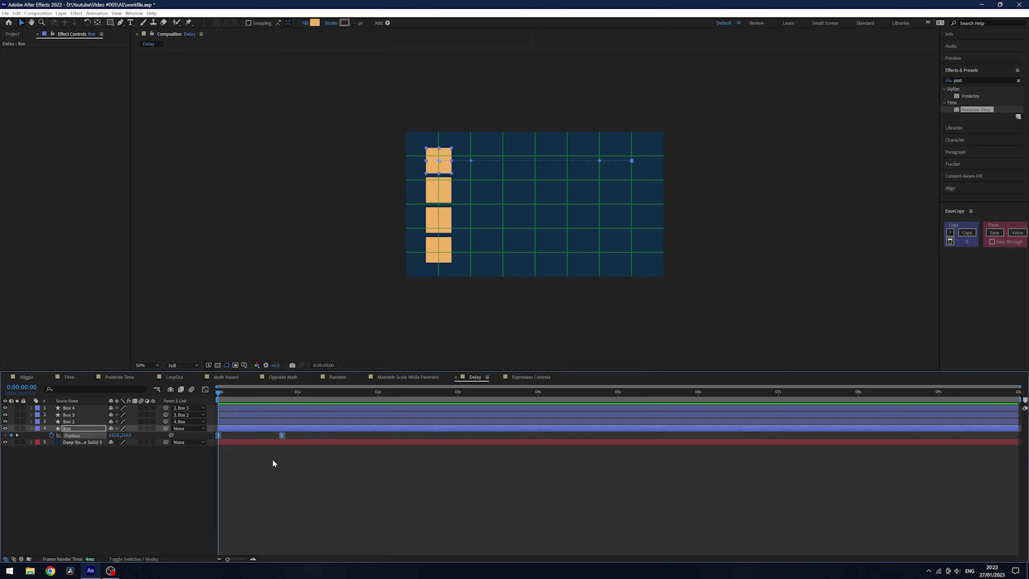
click(297, 504)
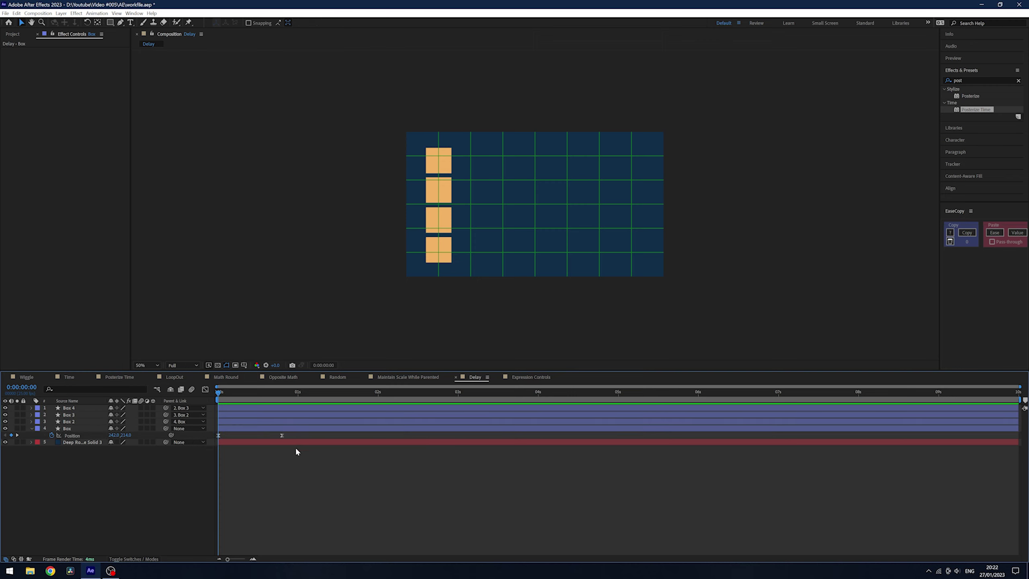
Add the expression var delay = 2; parent.fromComp( toComp( anchorPoint, time - framesToTime( delay ) ) ); to Box 2's Position.
click(69, 422)
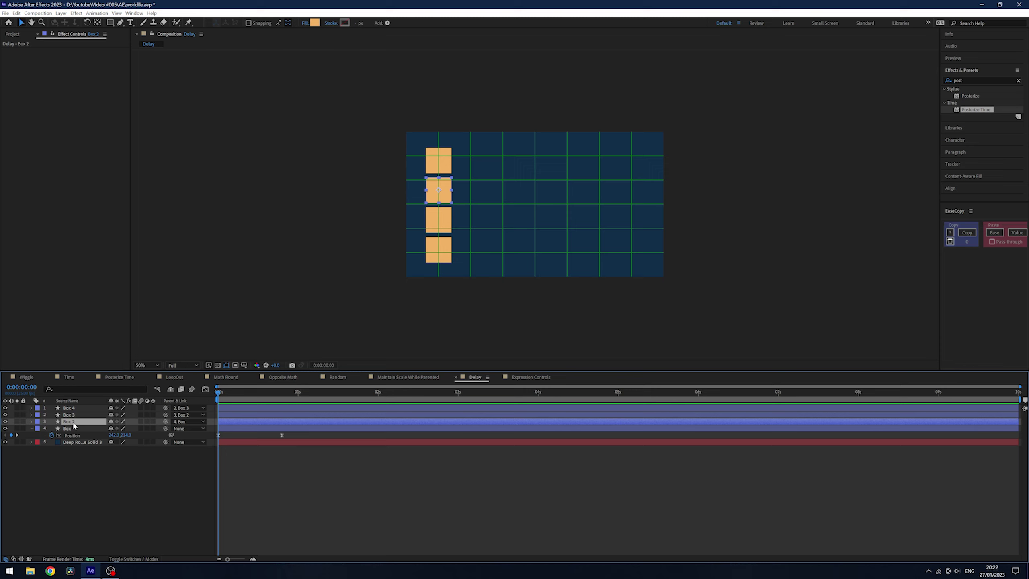
key(p)
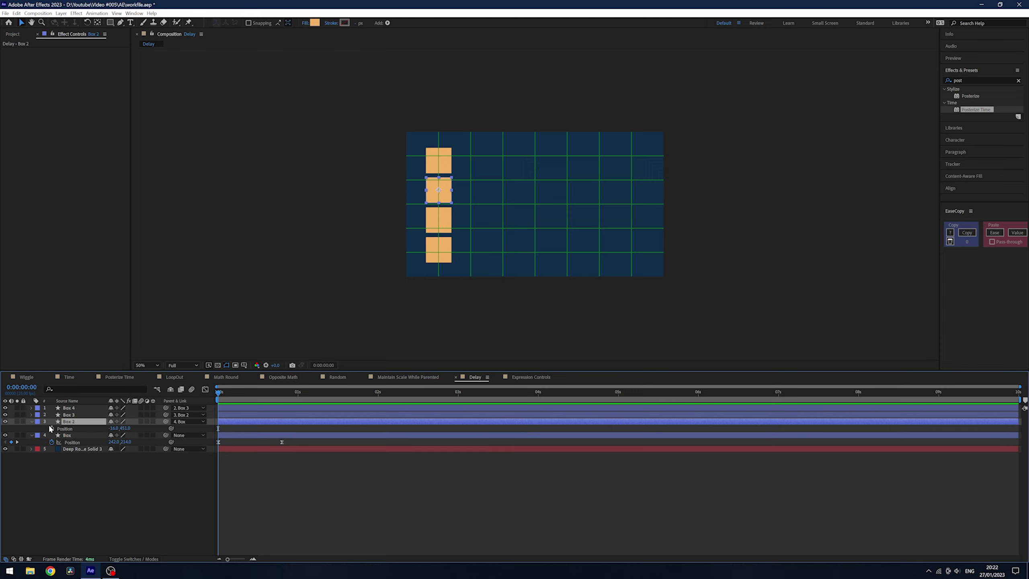
alt+click(51, 429)
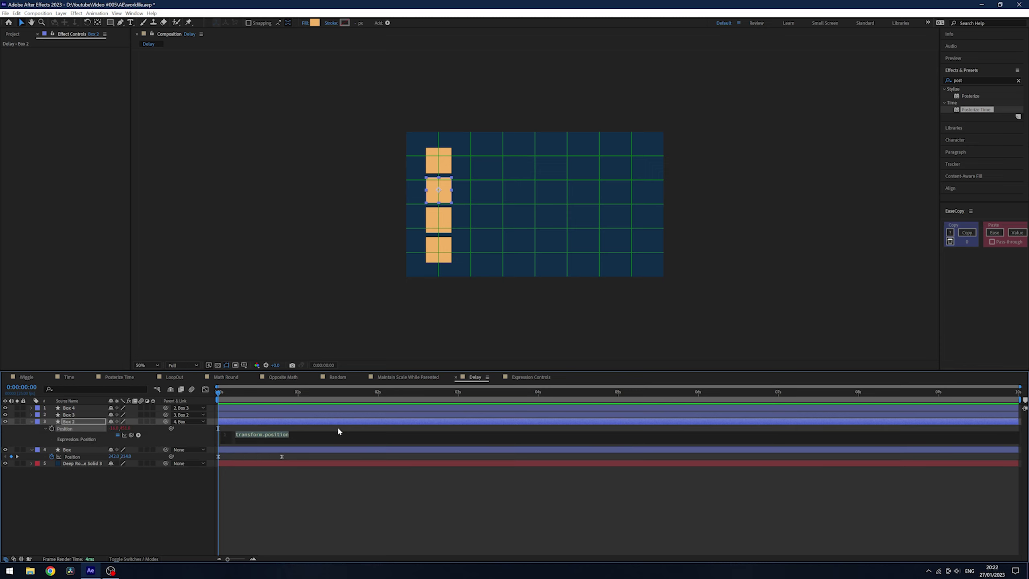
key(ctrl+v)
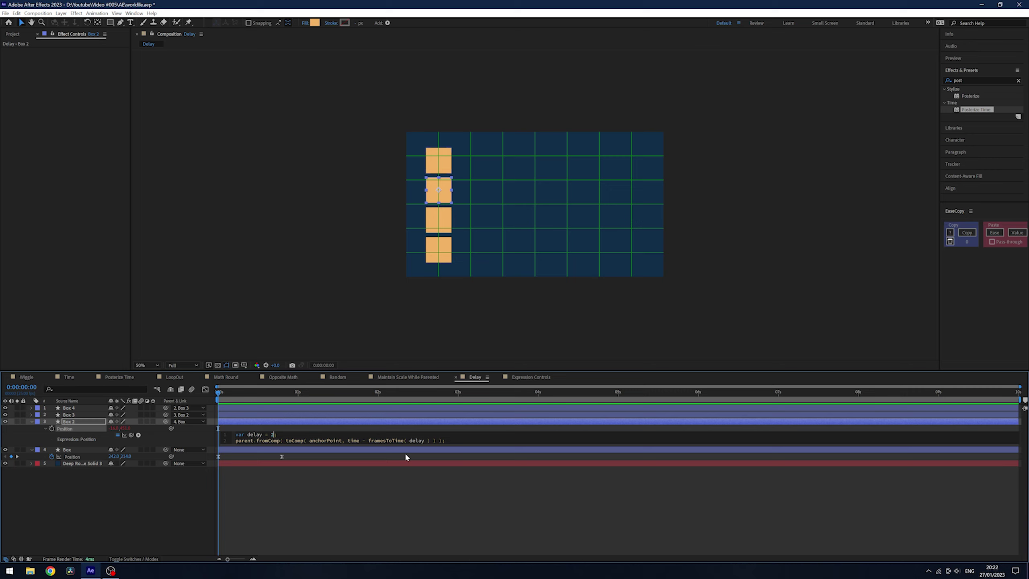
drag(256, 440, 424, 441)
click(444, 440)
click(383, 514)
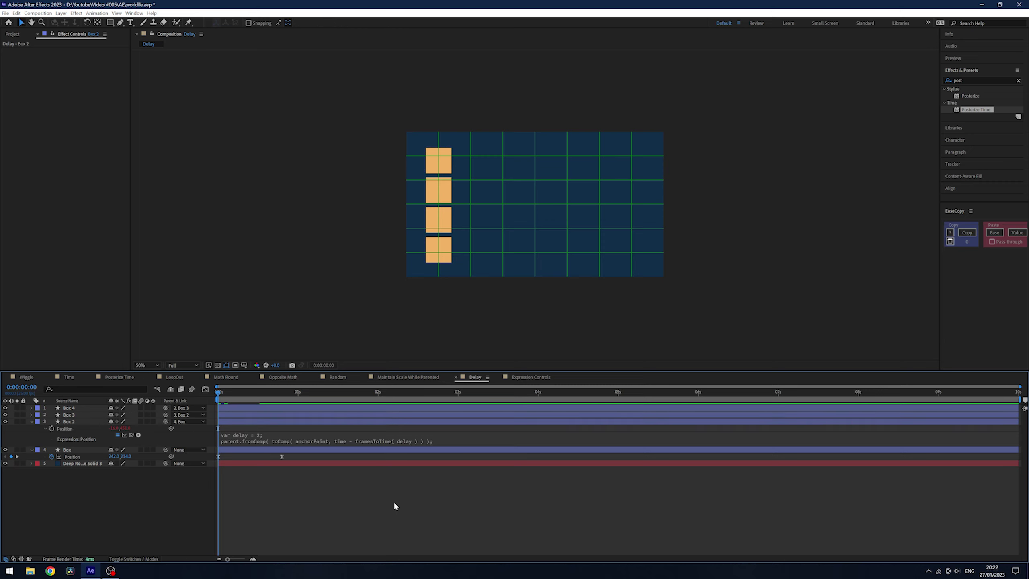
click(285, 443)
click(367, 511)
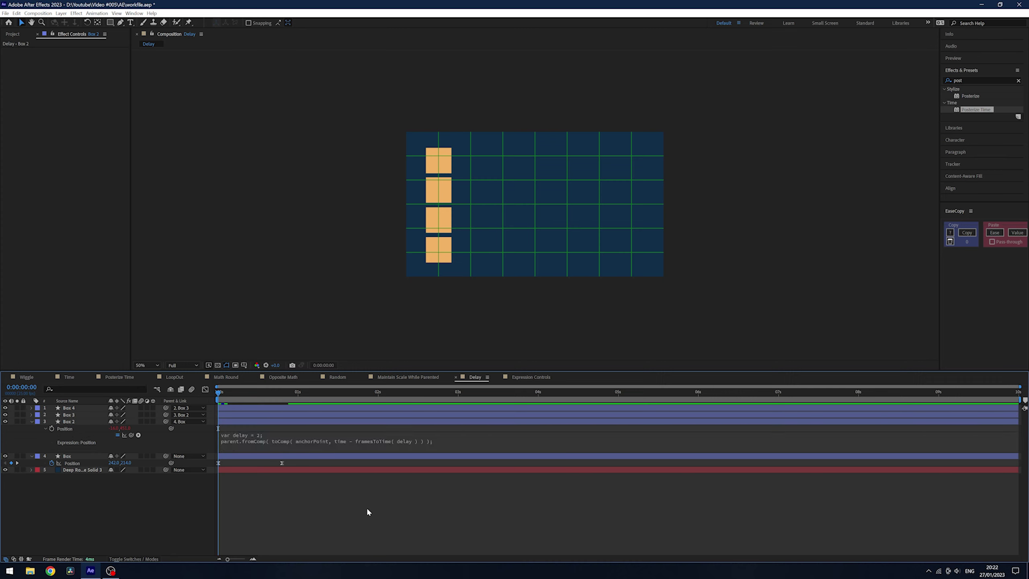
Copy Box 2's Position expression onto the Position of Box 3 and Box 4, and preview the delayed boxes.
click(72, 422)
click(69, 415)
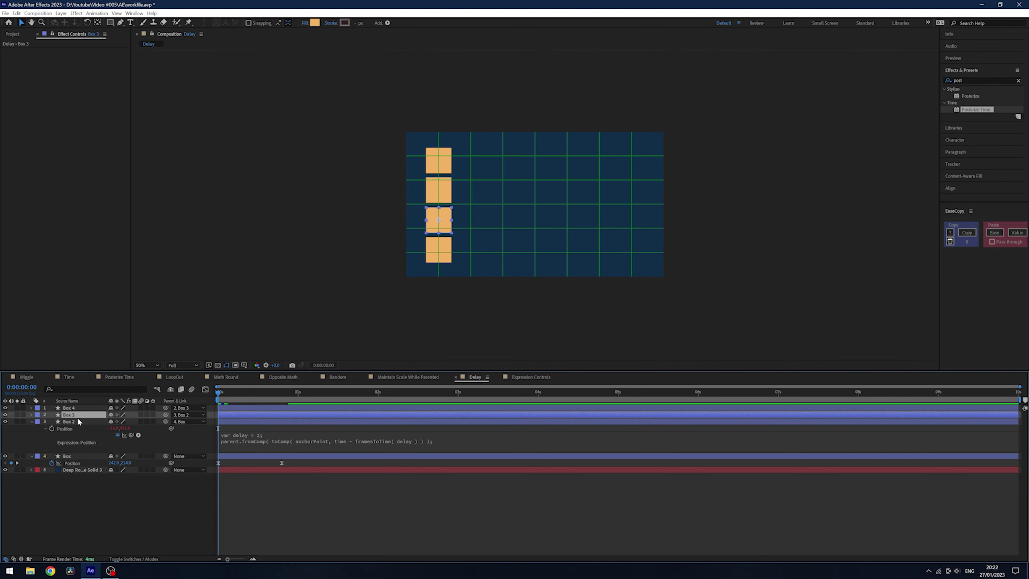
key(p)
key(ctrl+v)
key(ctrl+Up)
key(ctrl+v)
key(space)
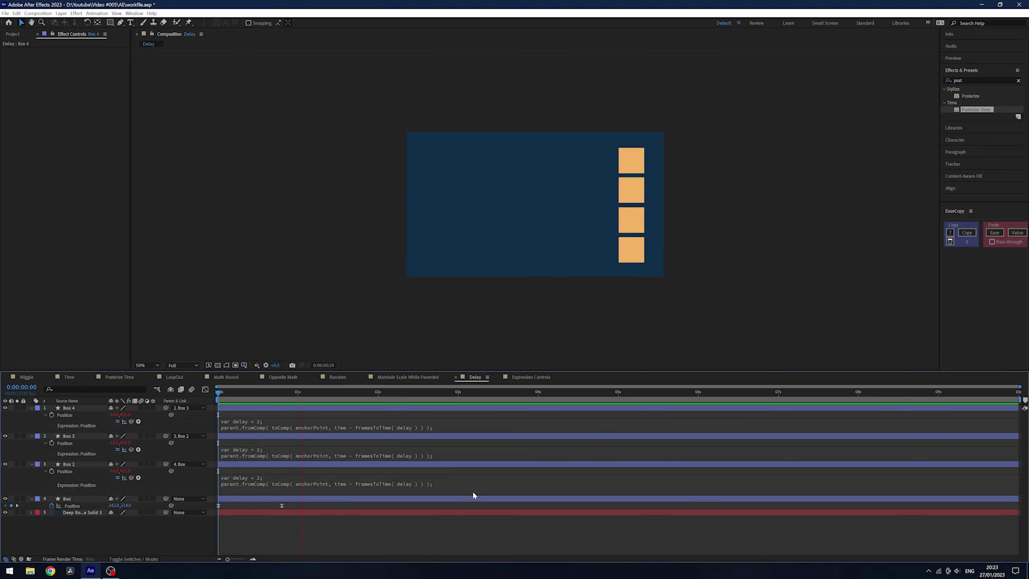
Set var delay to 4 in the Position expressions of Box 4, Box 3 and Box 2, and preview the animation.
click(265, 424)
click(274, 420)
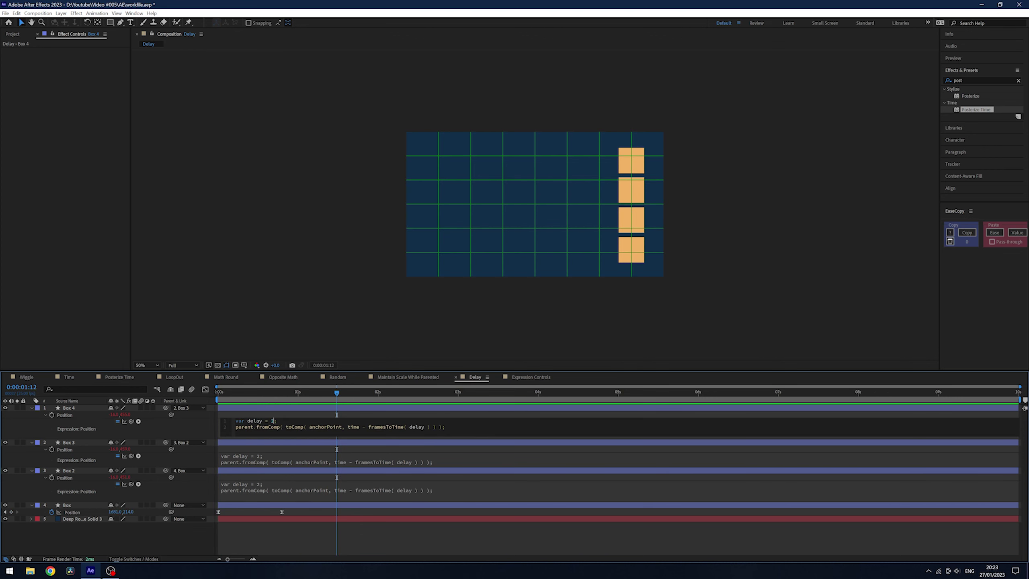
text(4)
click(254, 456)
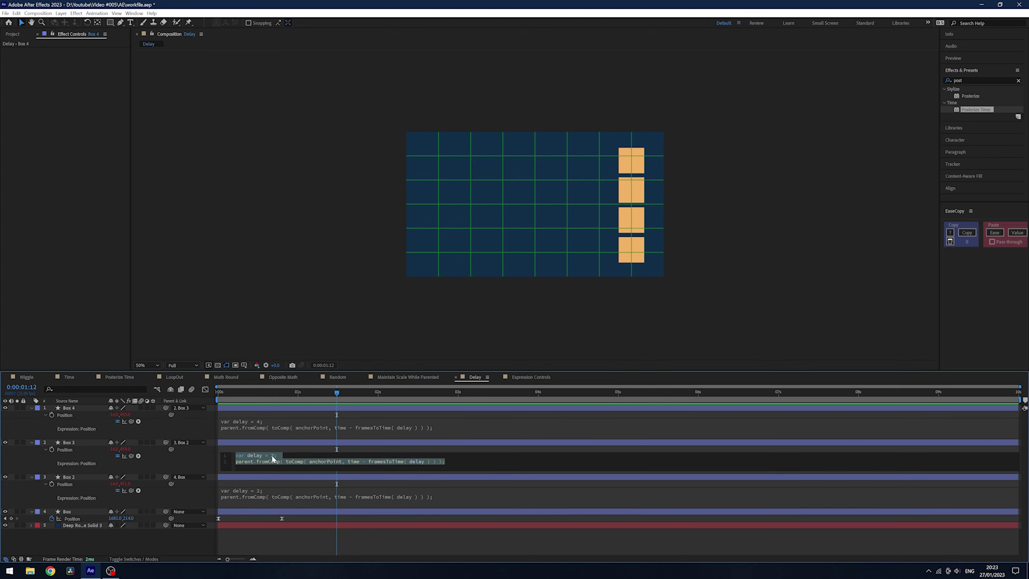
click(274, 456)
click(258, 489)
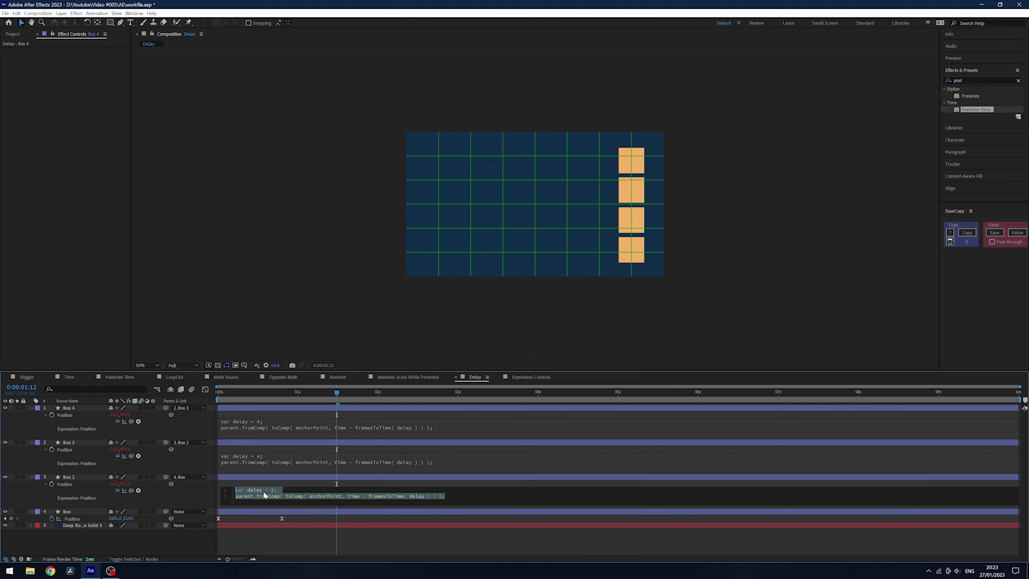
click(274, 490)
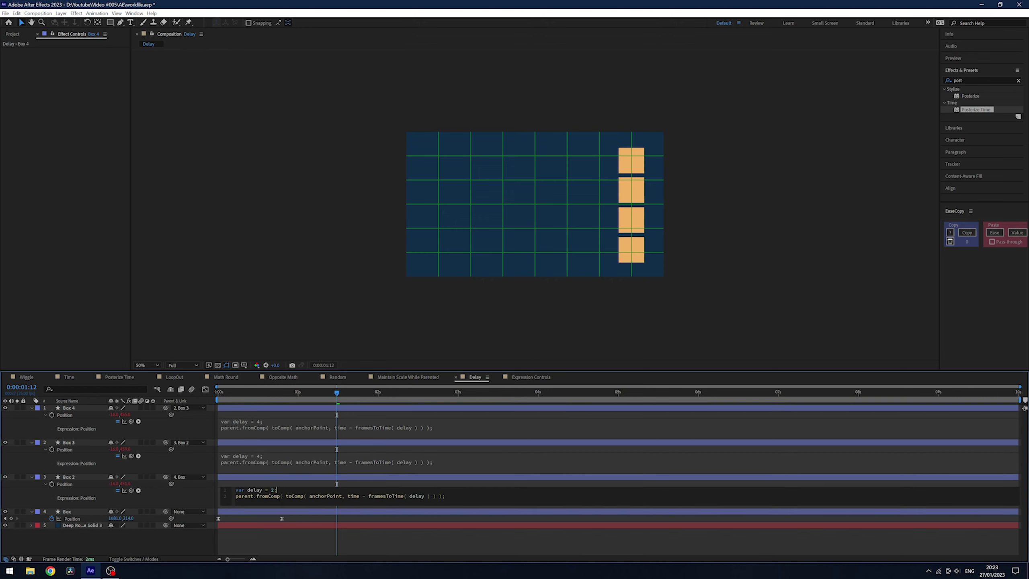
click(299, 528)
key(space)
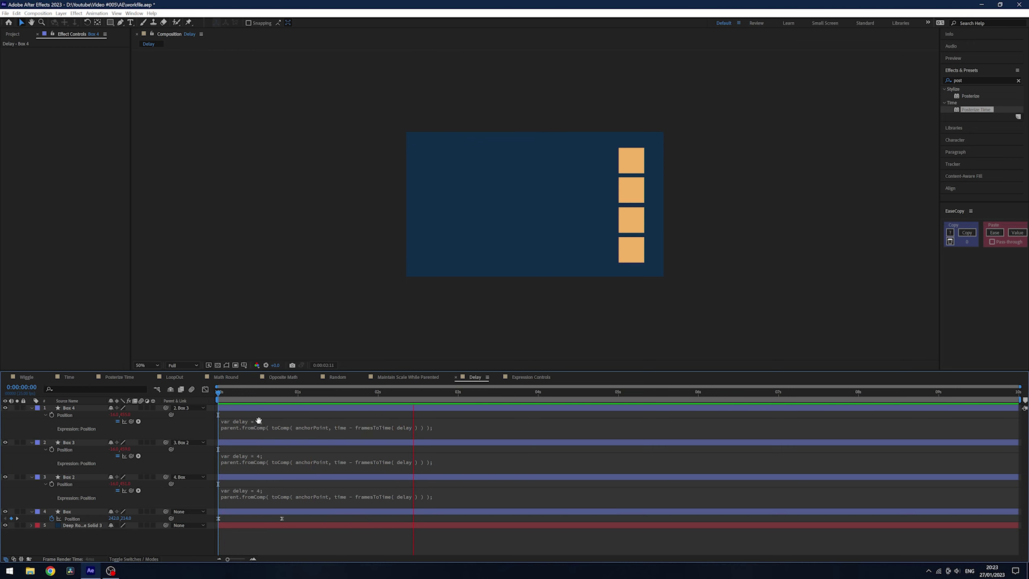
key(space)
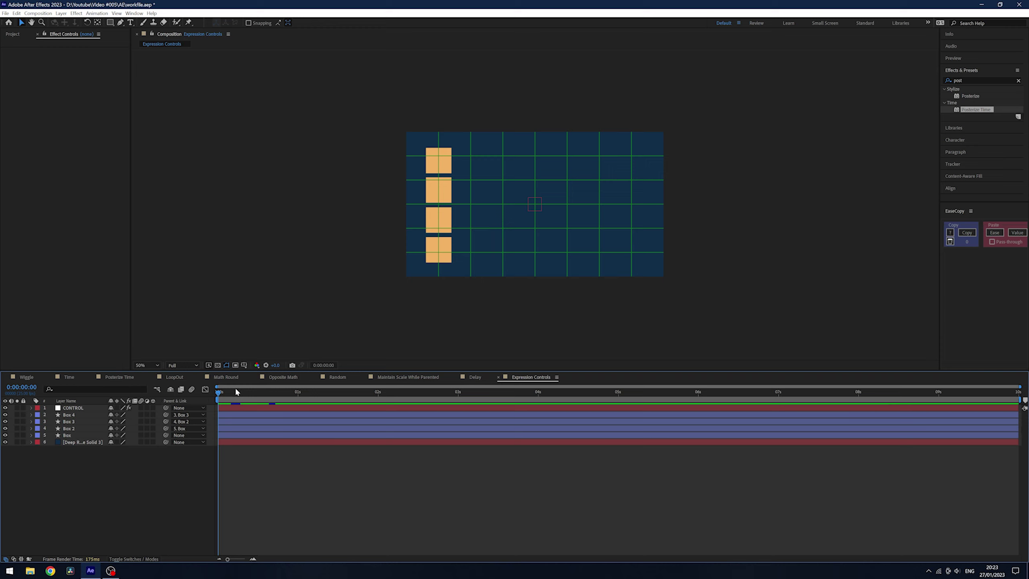
In the Expression Controls composition, examine the CONTROL layer's Slider Control and its reference in Box 2's Position expression.
drag(236, 391, 199, 413)
click(75, 407)
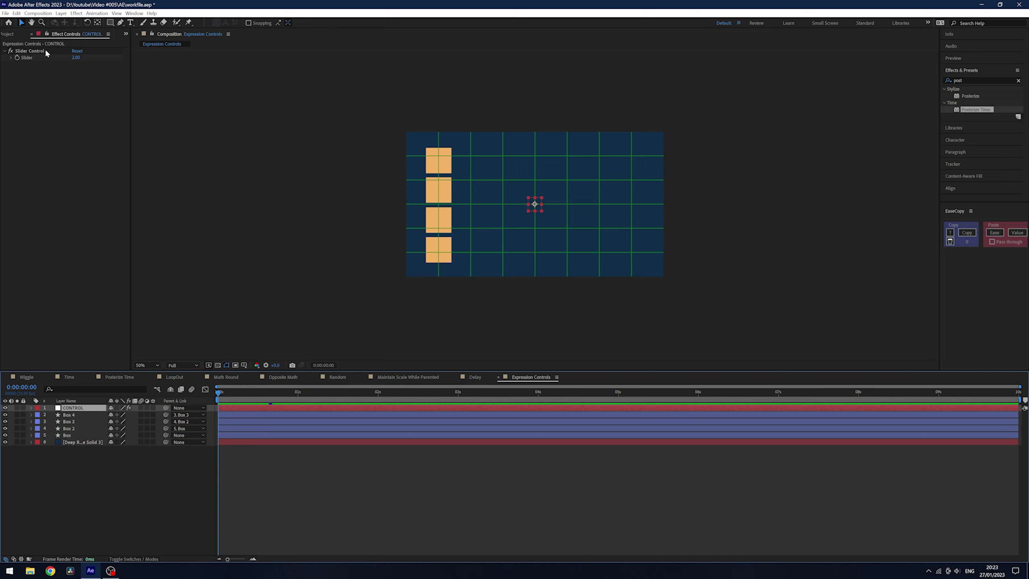
click(81, 428)
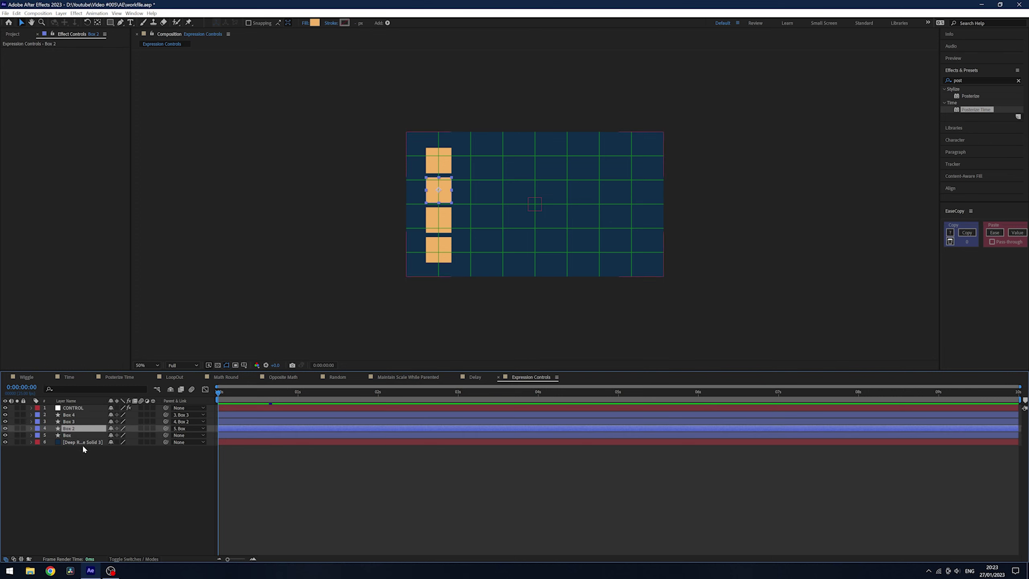
click(79, 443)
click(76, 429)
key(u)
key(u)
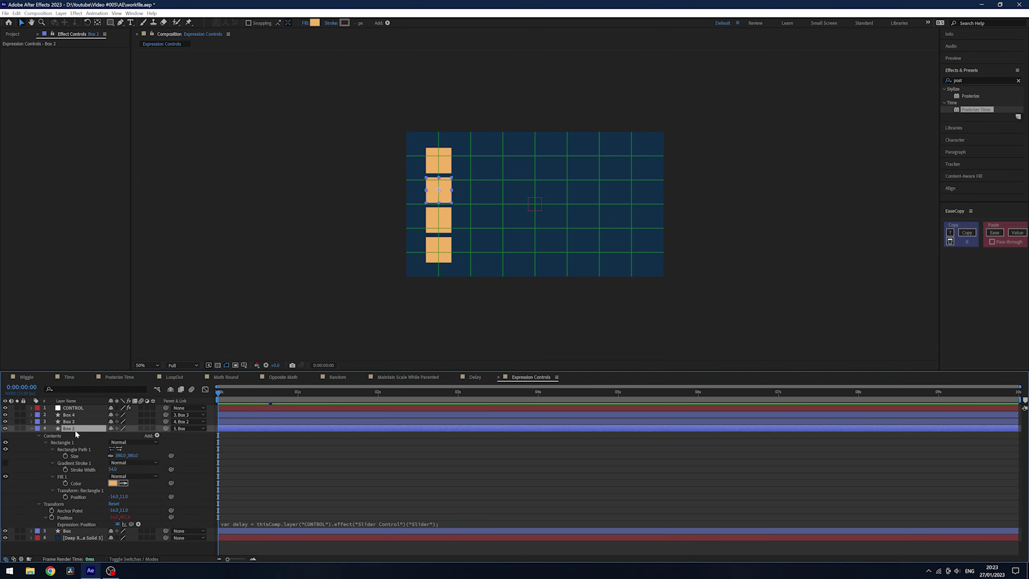
click(298, 524)
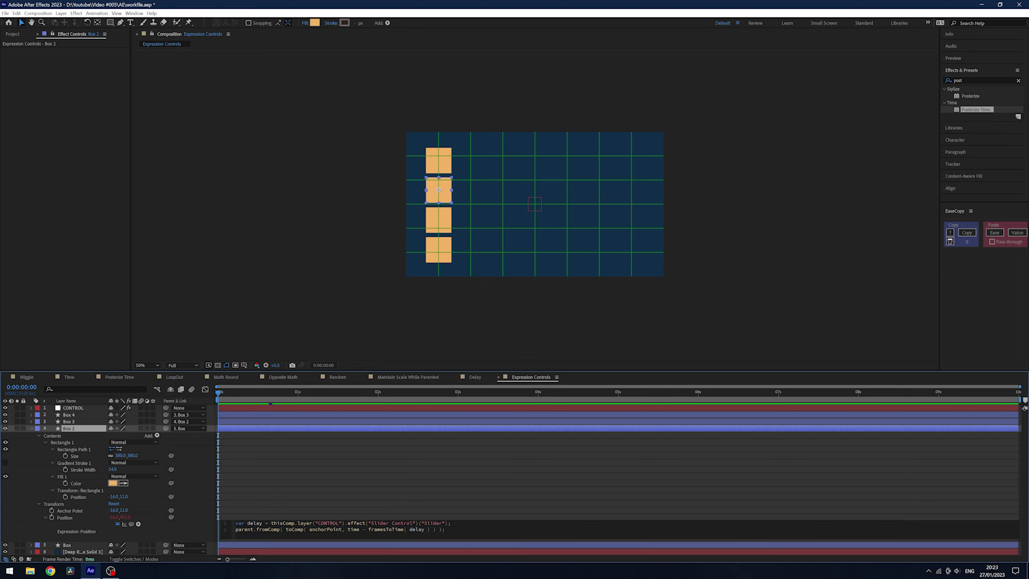
drag(271, 523, 453, 523)
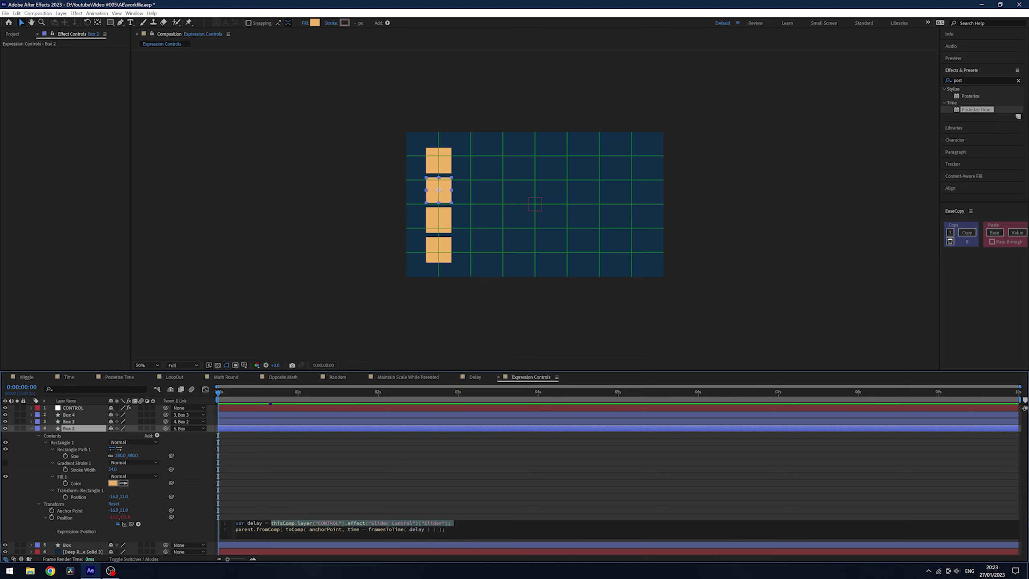
Set the CONTROL layer's Slider to 5 and preview the delayed boxes.
key(Down)
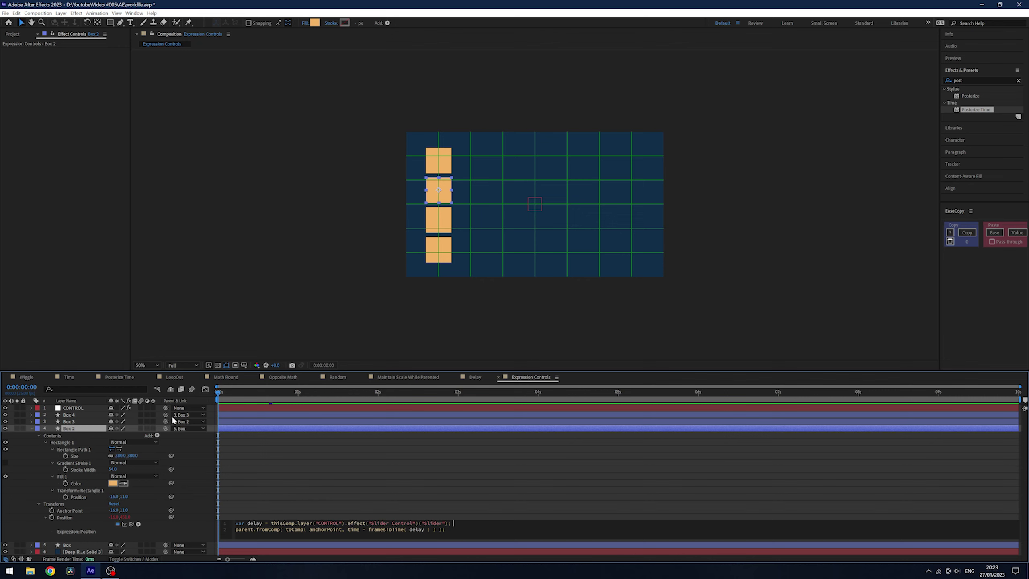
click(83, 408)
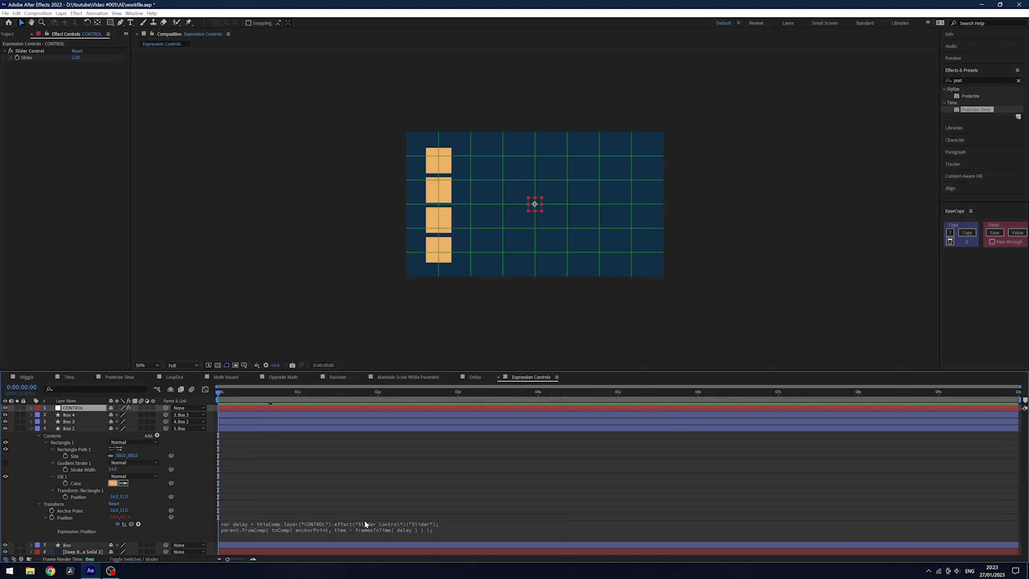
click(75, 72)
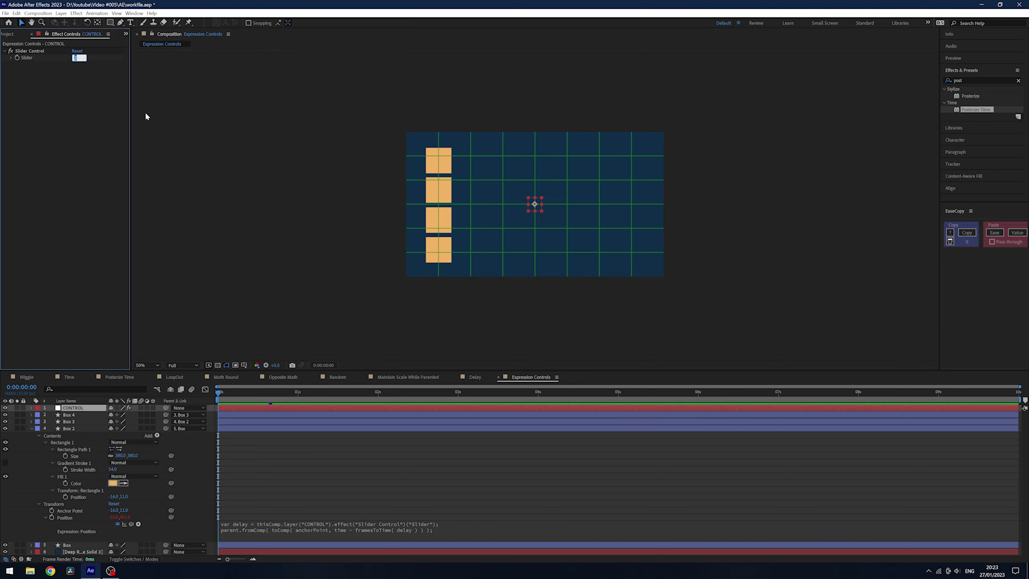
text(5)
key(Return)
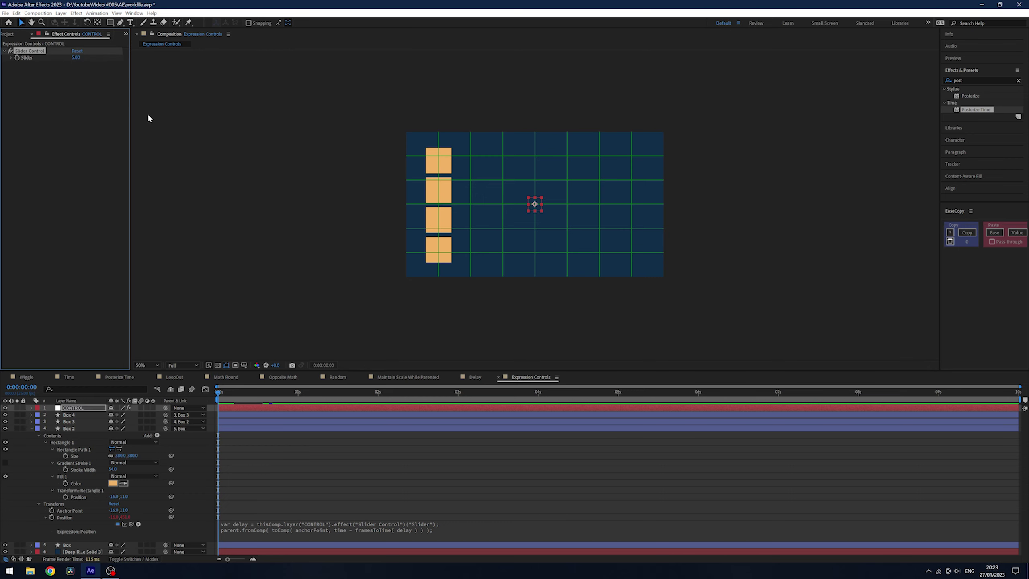
click(328, 495)
key(space)
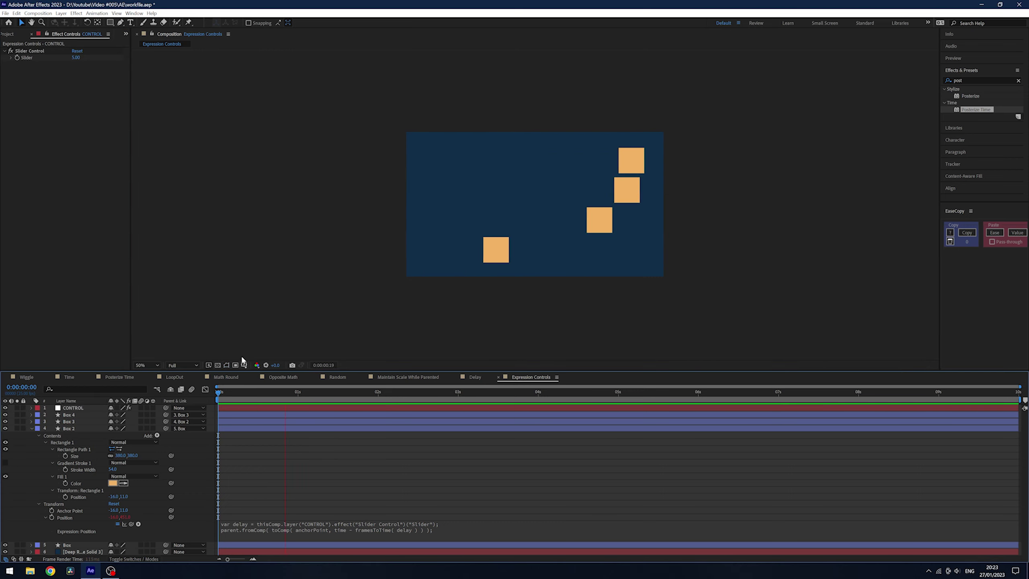
key(space)
Set the CONTROL layer's Slider to 8 and preview the animation from the start.
click(76, 57)
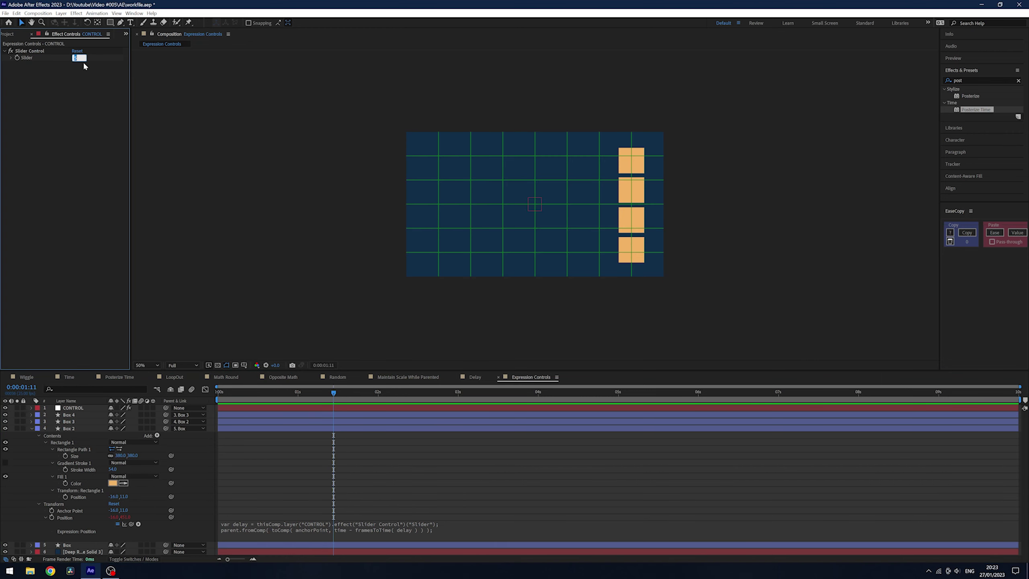
text(8)
key(Return)
key(Home)
key(space)
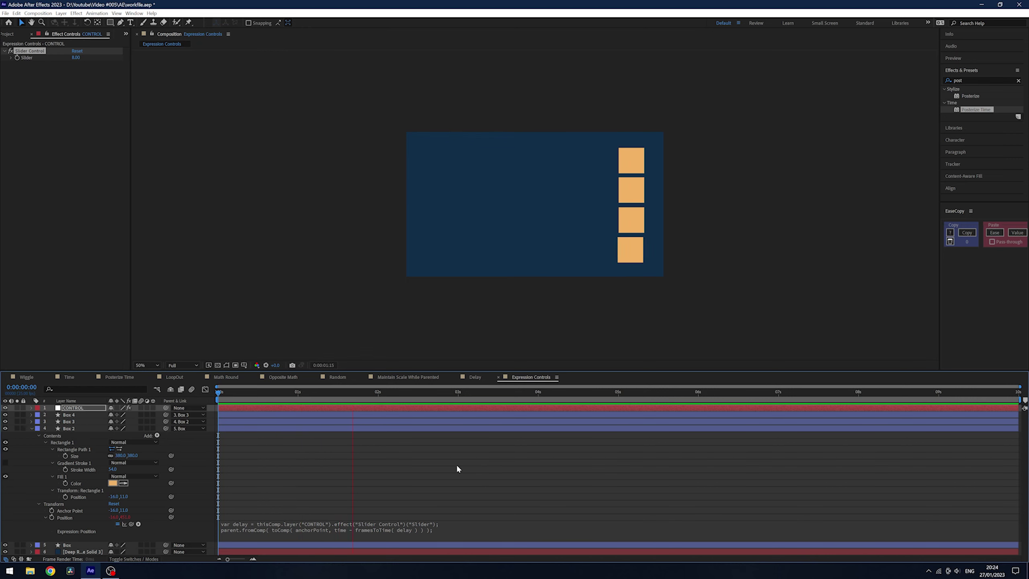
key(space)
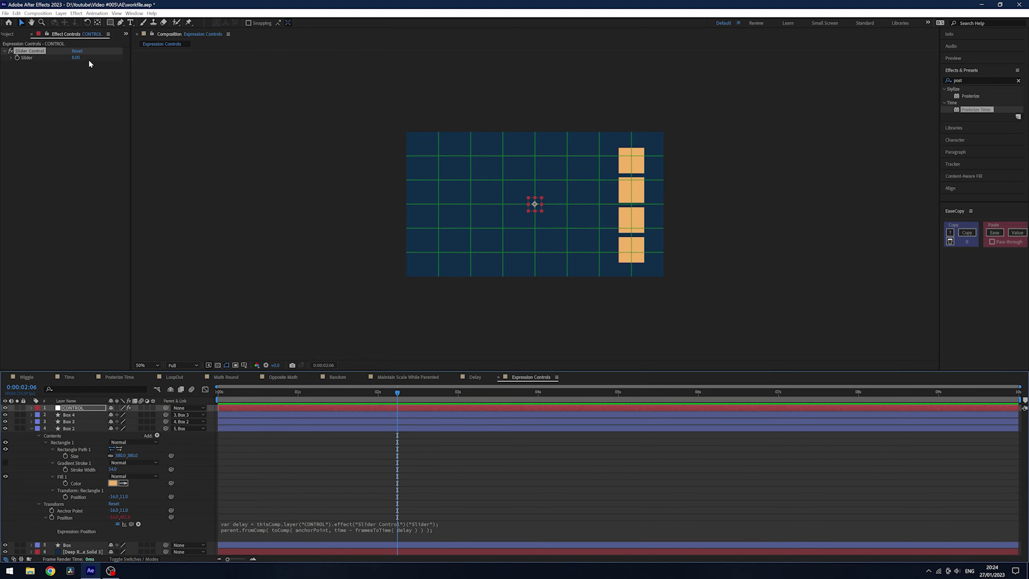
Set the CONTROL layer's Slider to 2 and preview the boxes' movement.
click(75, 58)
text(2)
key(Return)
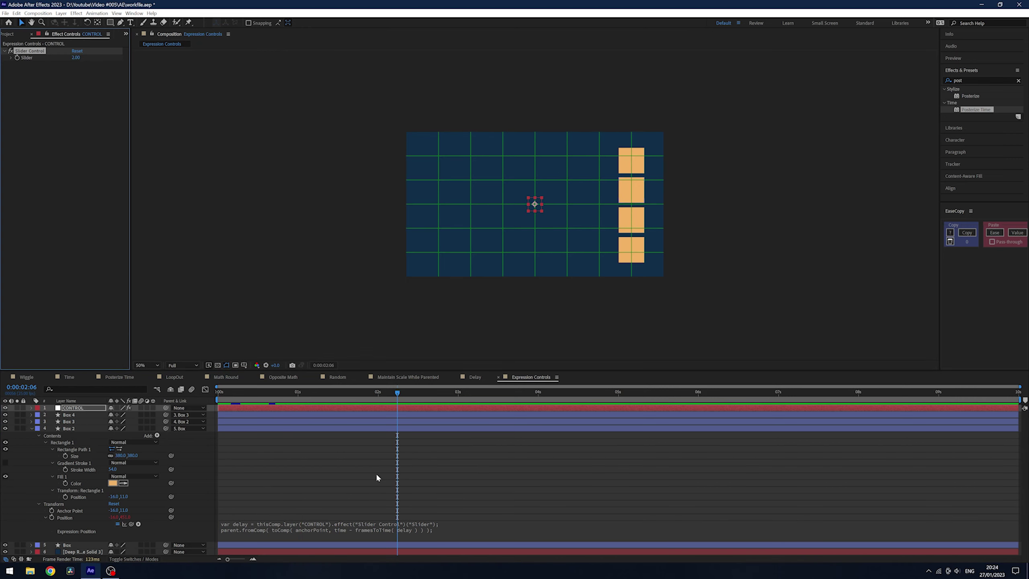
key(space)
drag(443, 393, 250, 392)
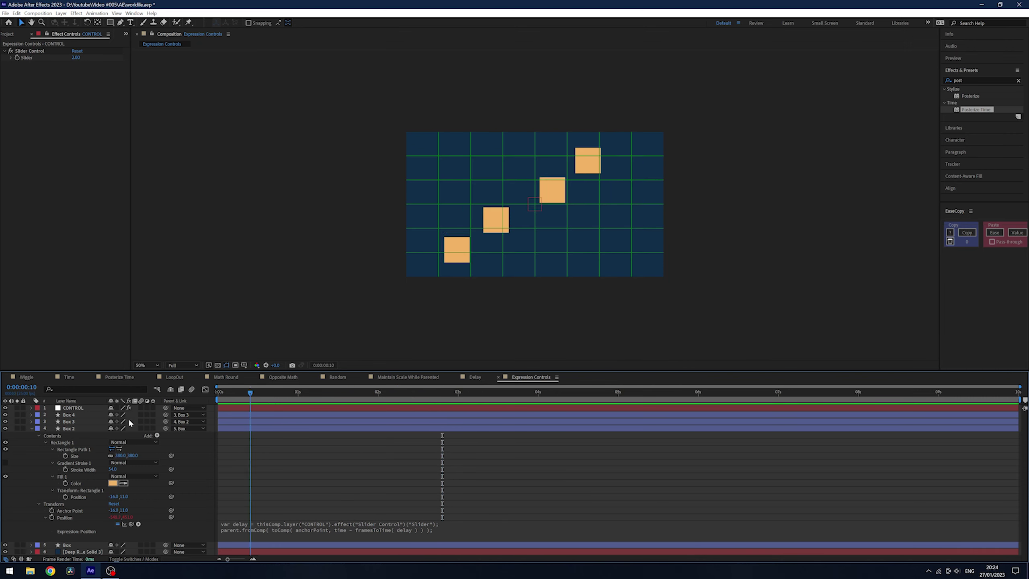
key(space)
key(space)
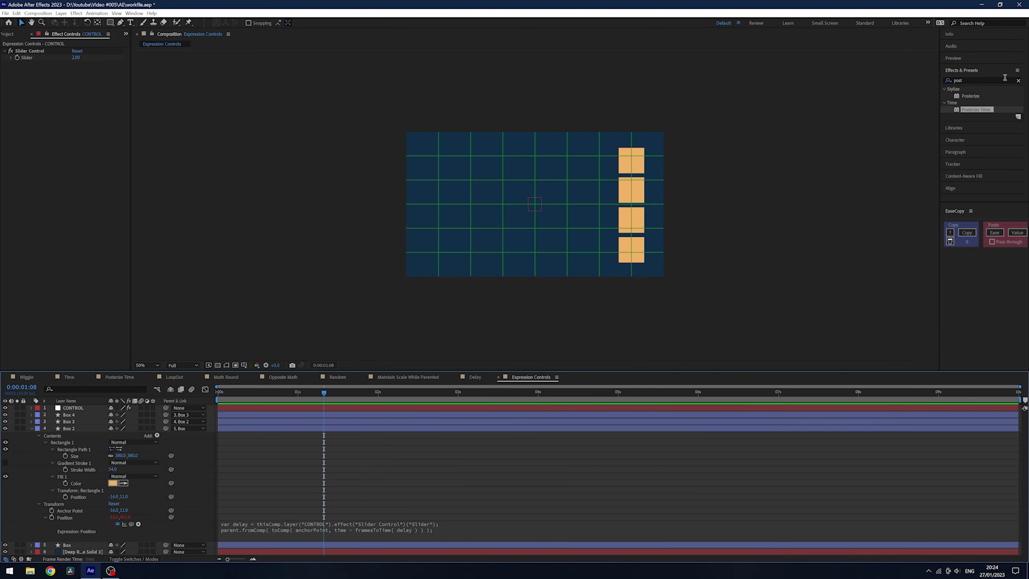
Search the effects for "contro" and look through the Expression Controls effects.
click(1005, 77)
text(expre)
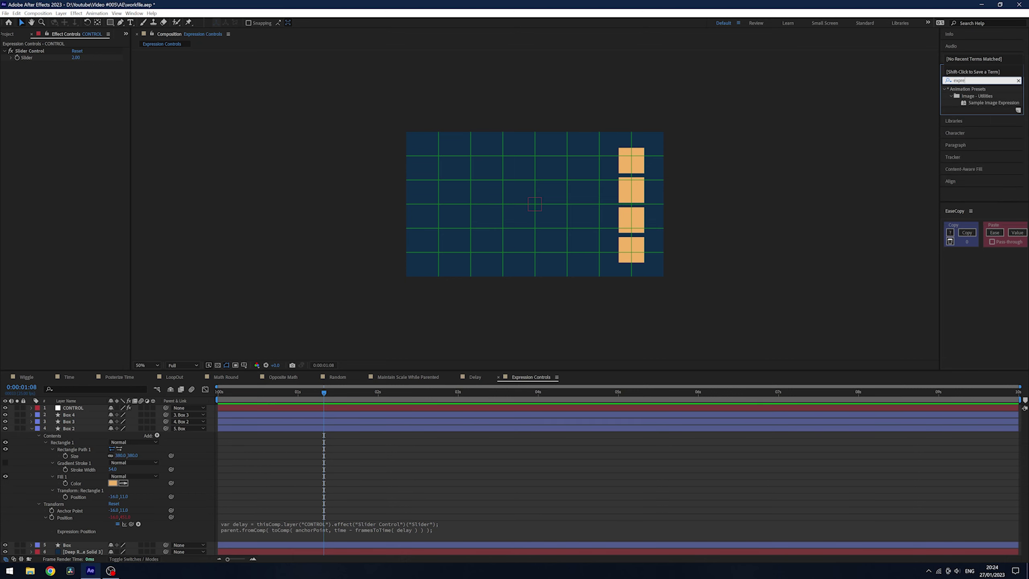
key(BackSpace)
key(BackSpace)
key(BackSpace)
key(BackSpace)
key(BackSpace)
text(contro)
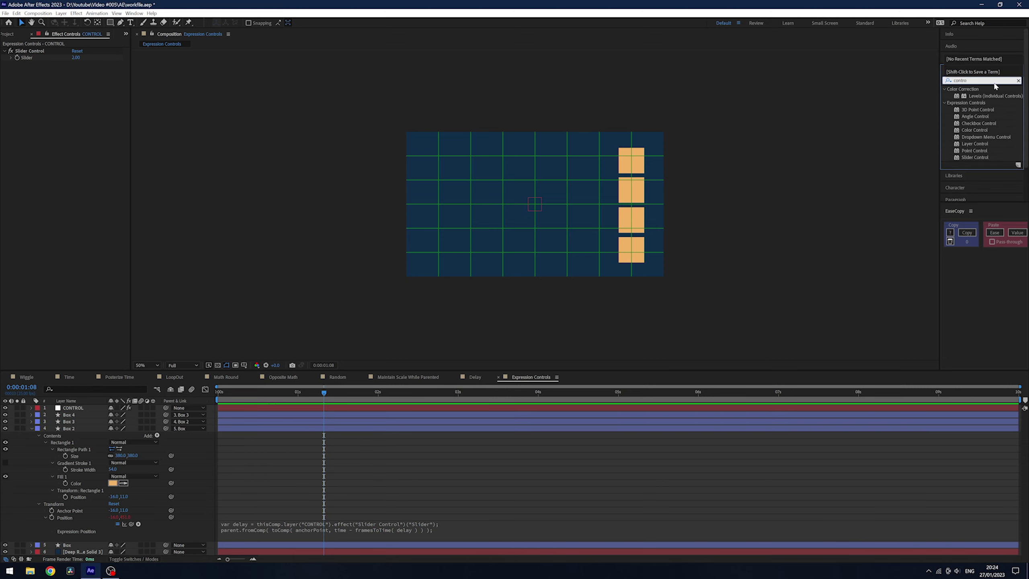
click(985, 123)
click(984, 130)
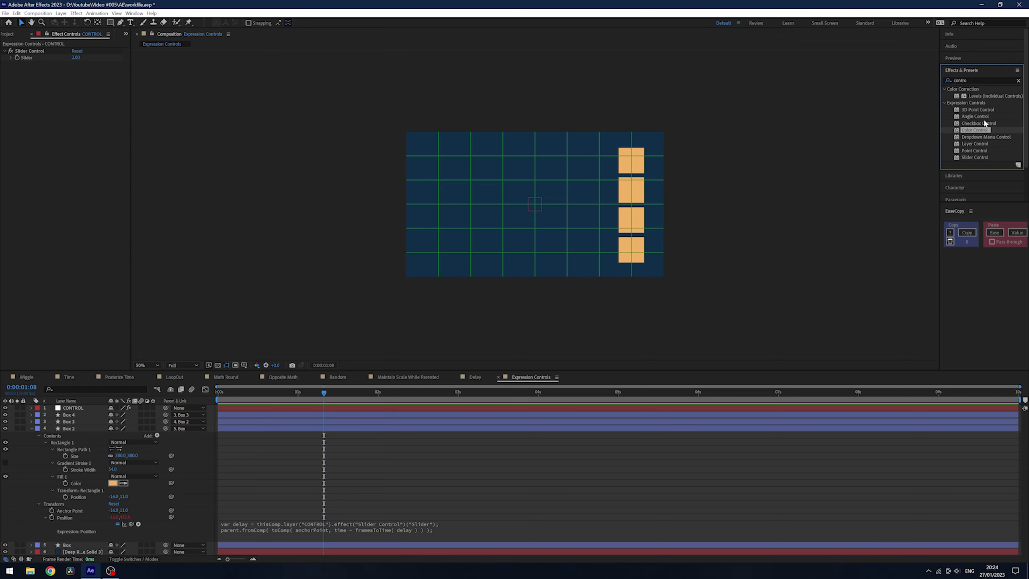
Try an Angle Control effect on the CONTROL layer, delete it, and move the playhead to 0:00:00:13.
drag(983, 117, 64, 72)
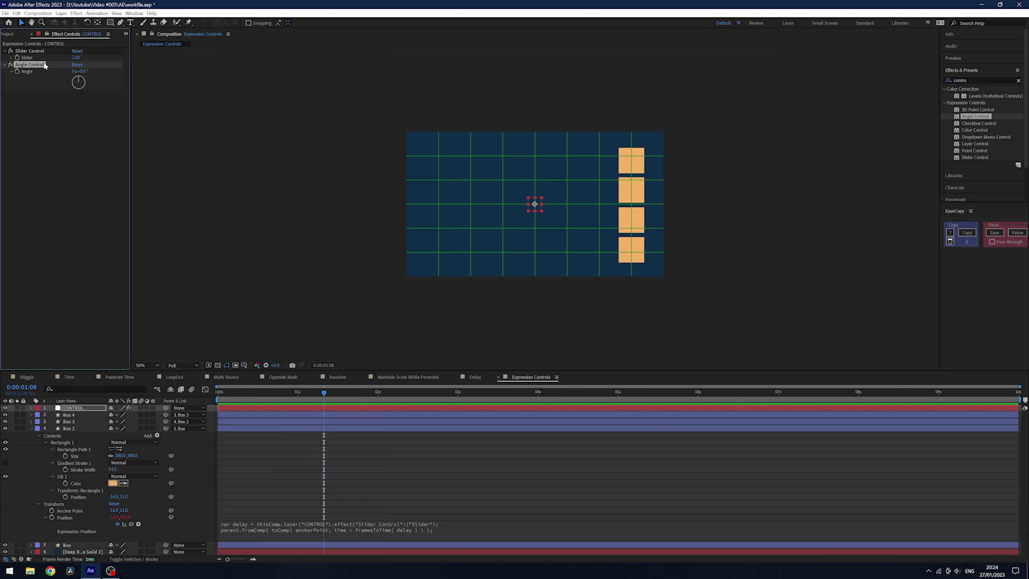
key(Delete)
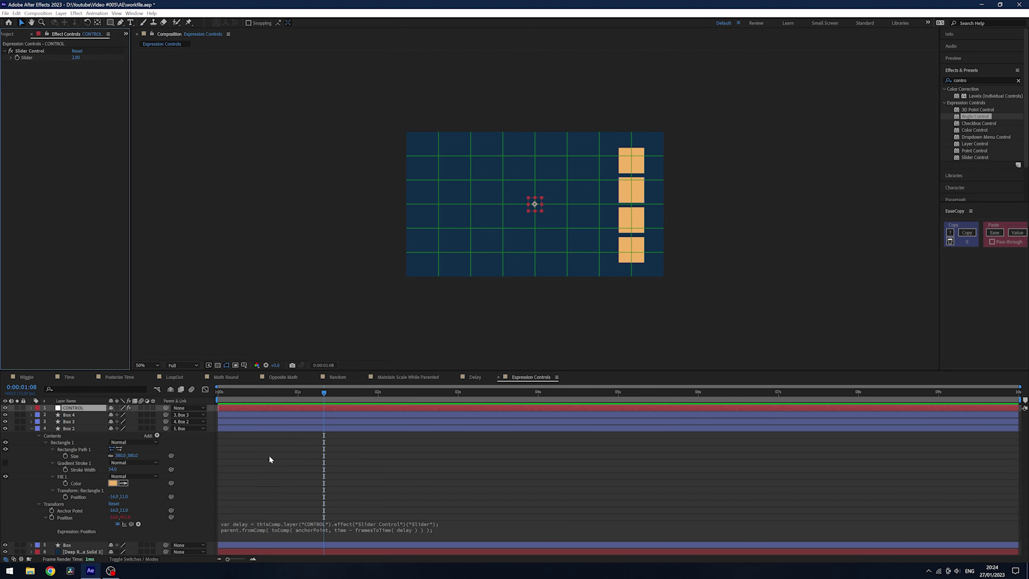
drag(323, 392, 262, 423)
key(F2)
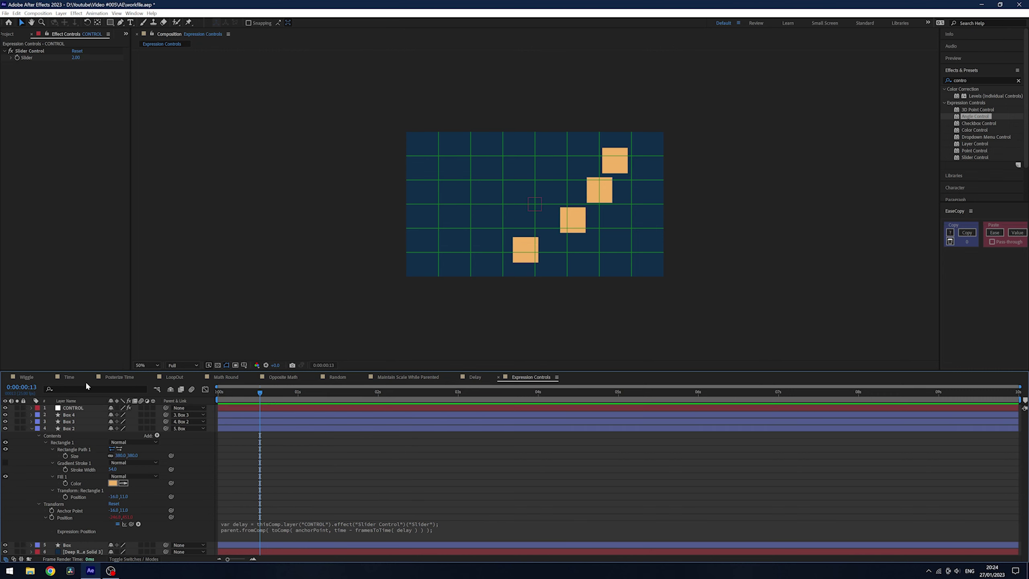
Add the expression time*thisComp.layer("CONTROL").effect("Slider Control")("Slider") to Box 4's Rotation, linking it to the CONTROL layer's Slider.
click(69, 415)
key(r)
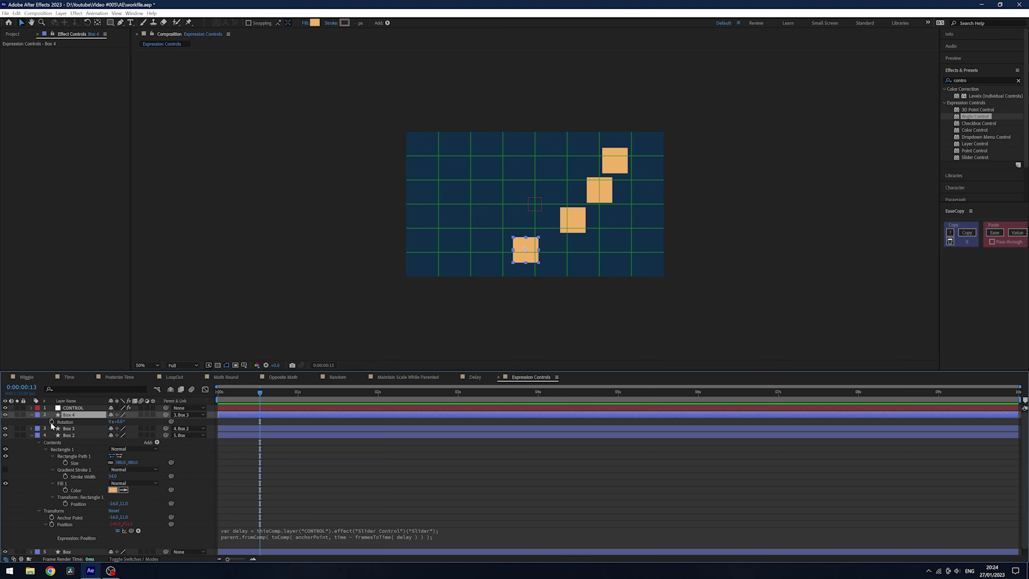
alt+click(52, 422)
text(time)
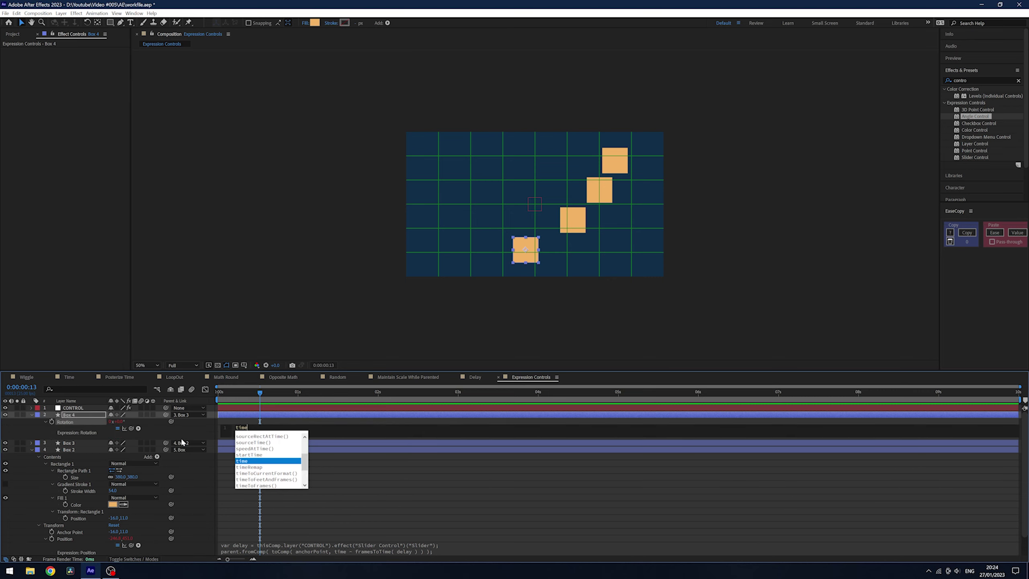
text(*)
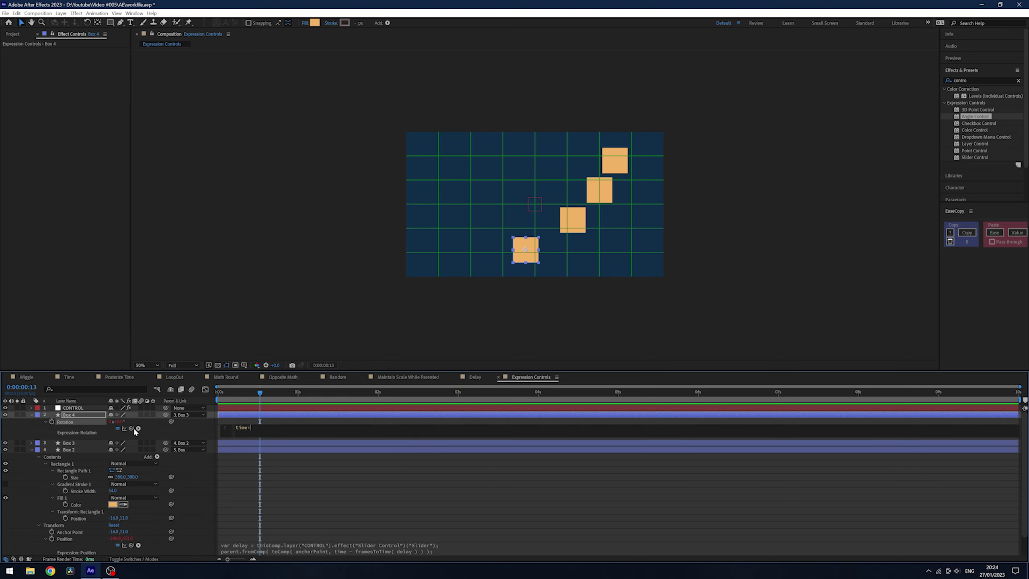
drag(132, 427, 94, 400)
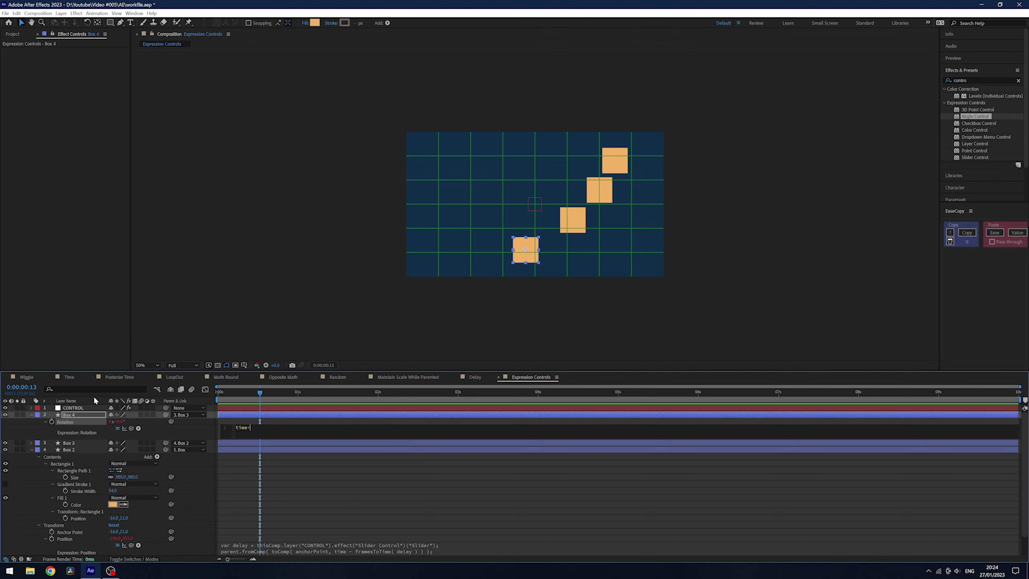
click(79, 407)
click(252, 429)
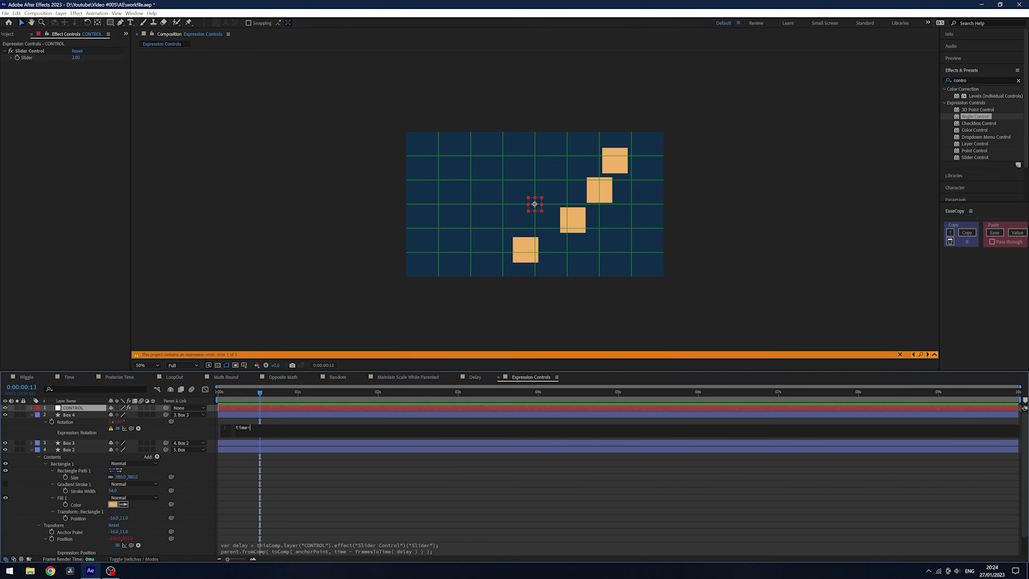
drag(131, 428, 28, 62)
Set the CONTROL layer's Slider to -124 and preview Box 4's rotation.
click(477, 479)
key(space)
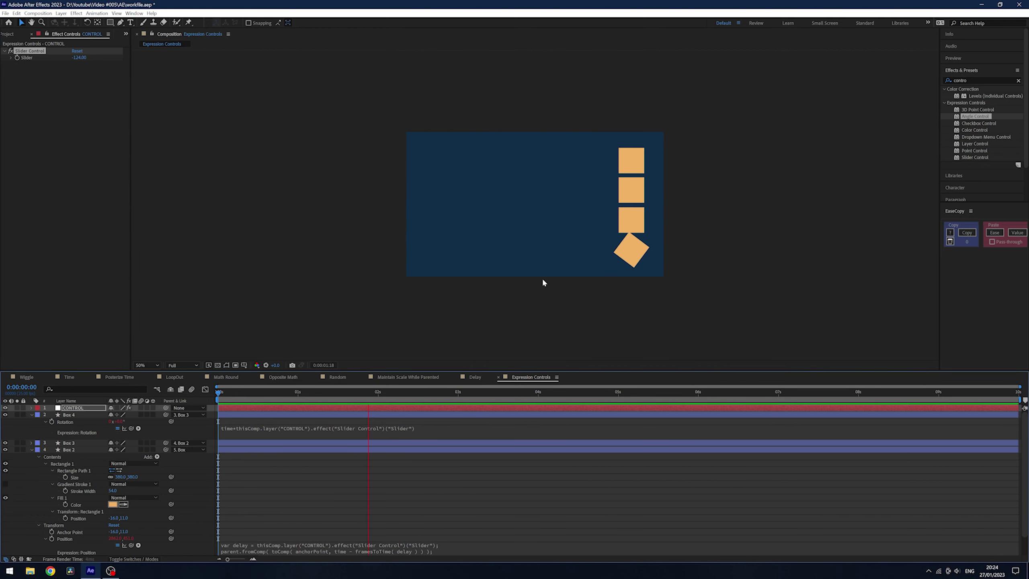
key(space)
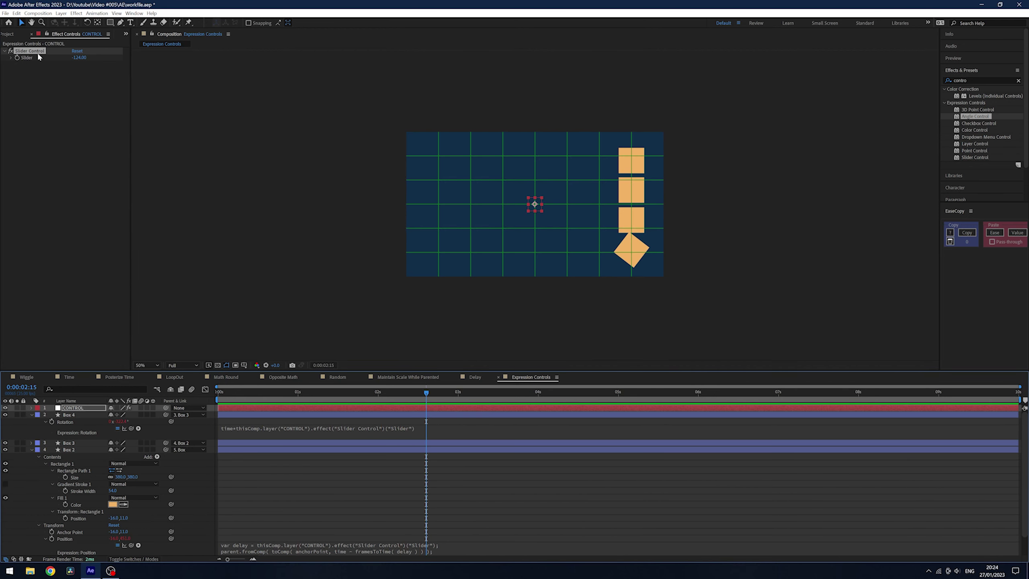
Remove the expression from Box 4's Rotation and scrub the timeline to 0:00:01:06.
drag(410, 394, 219, 394)
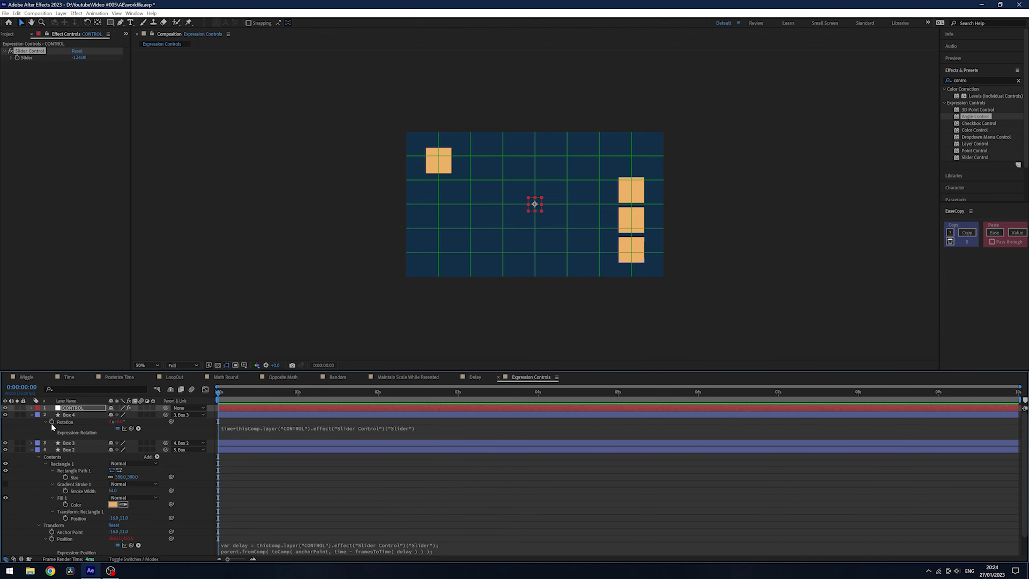
click(399, 497)
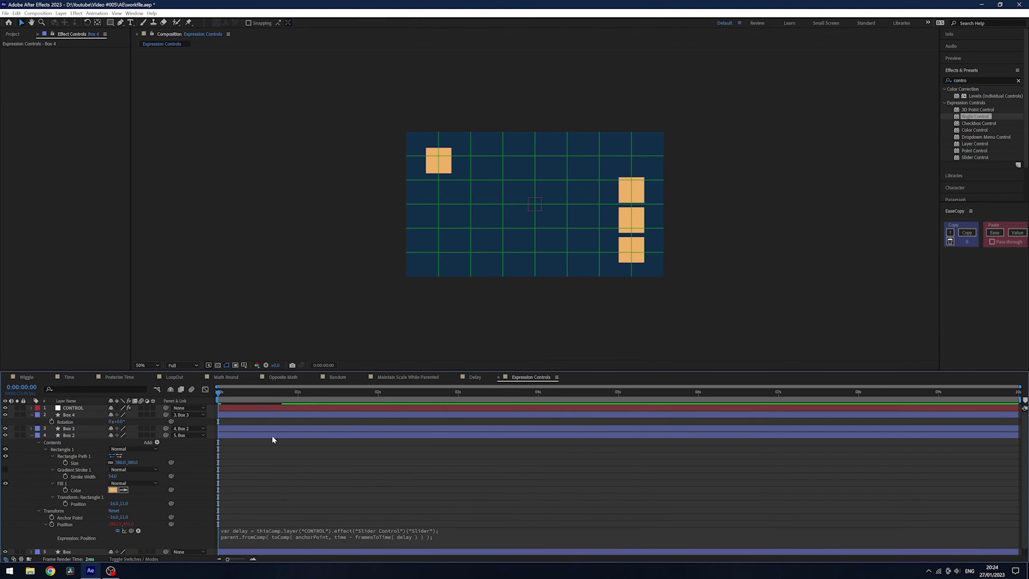
drag(261, 398, 317, 393)
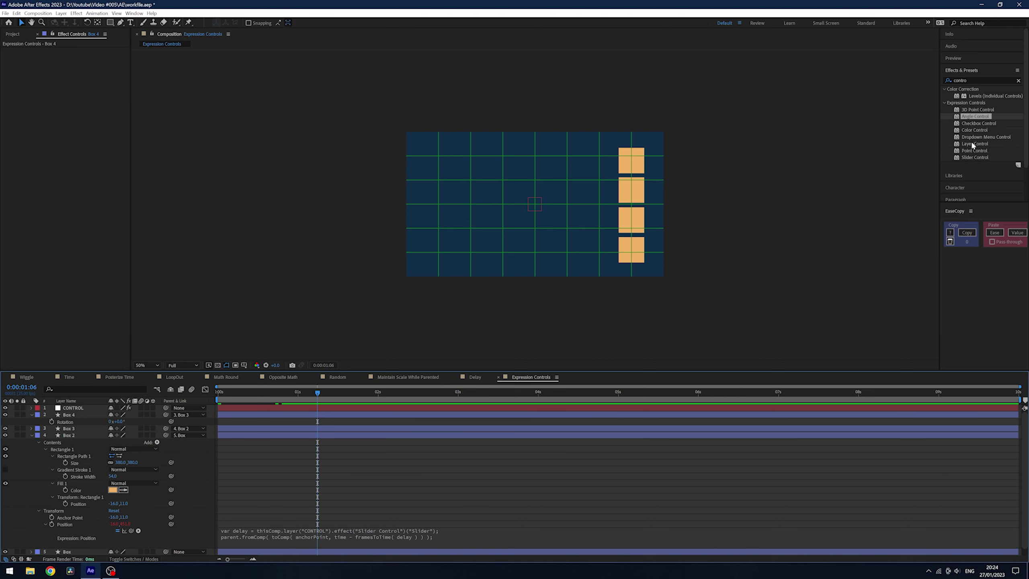
drag(974, 144, 1006, 108)
scroll(1007, 109, down, 1)
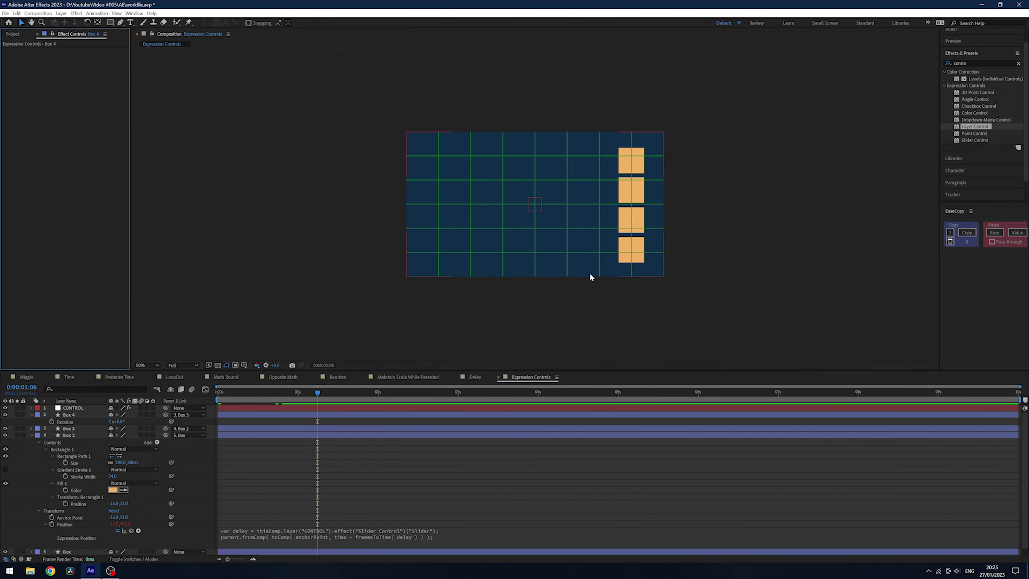
key(slash)
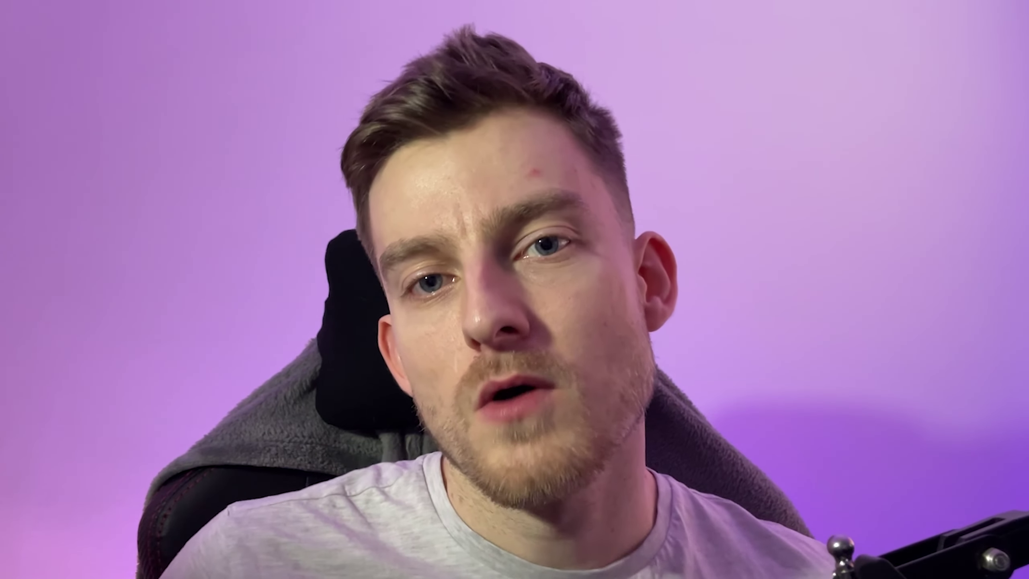